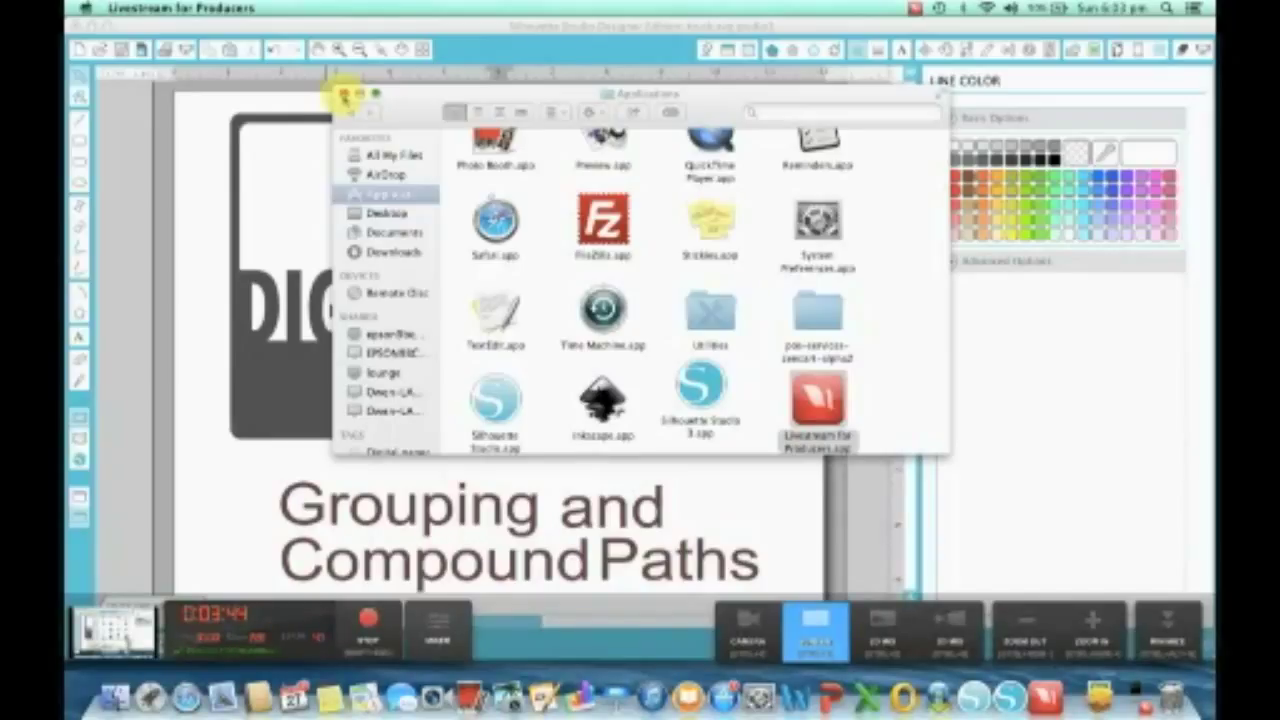
# Close the Finder Applications window to reveal the DIG IT card, truck frame and title design.
pyautogui.click(343, 94)
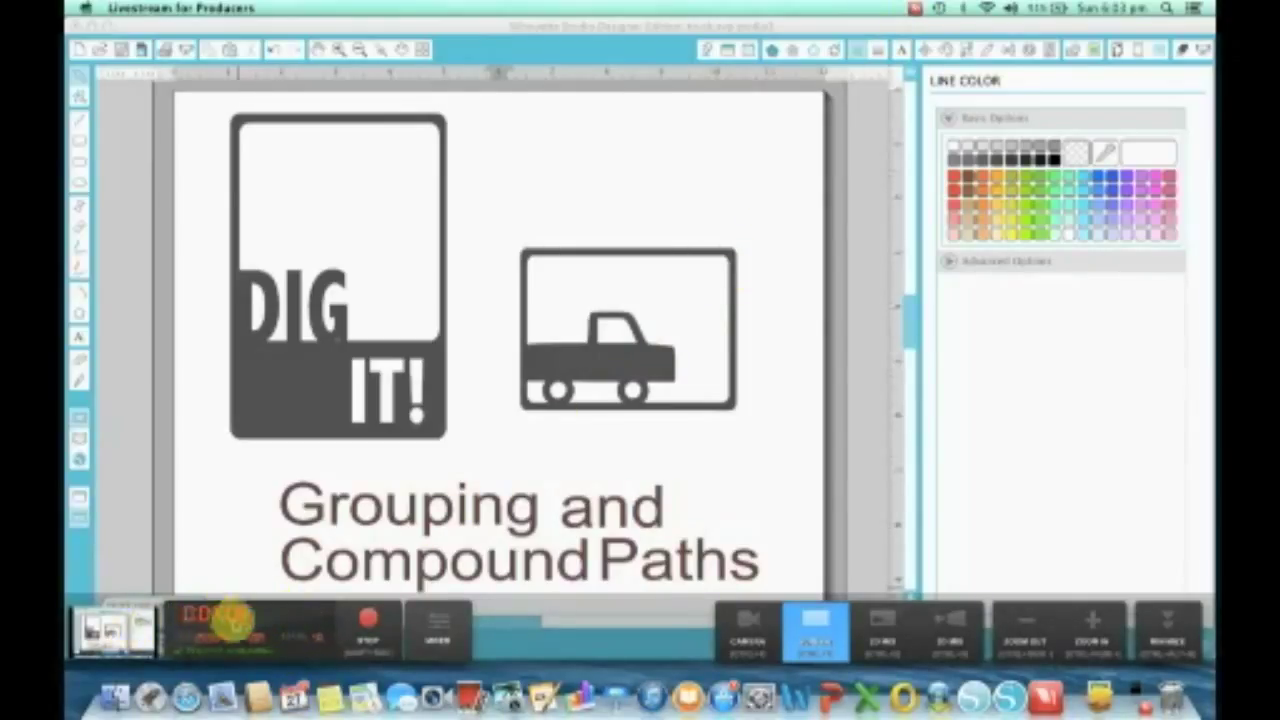
pyautogui.click(370, 625)
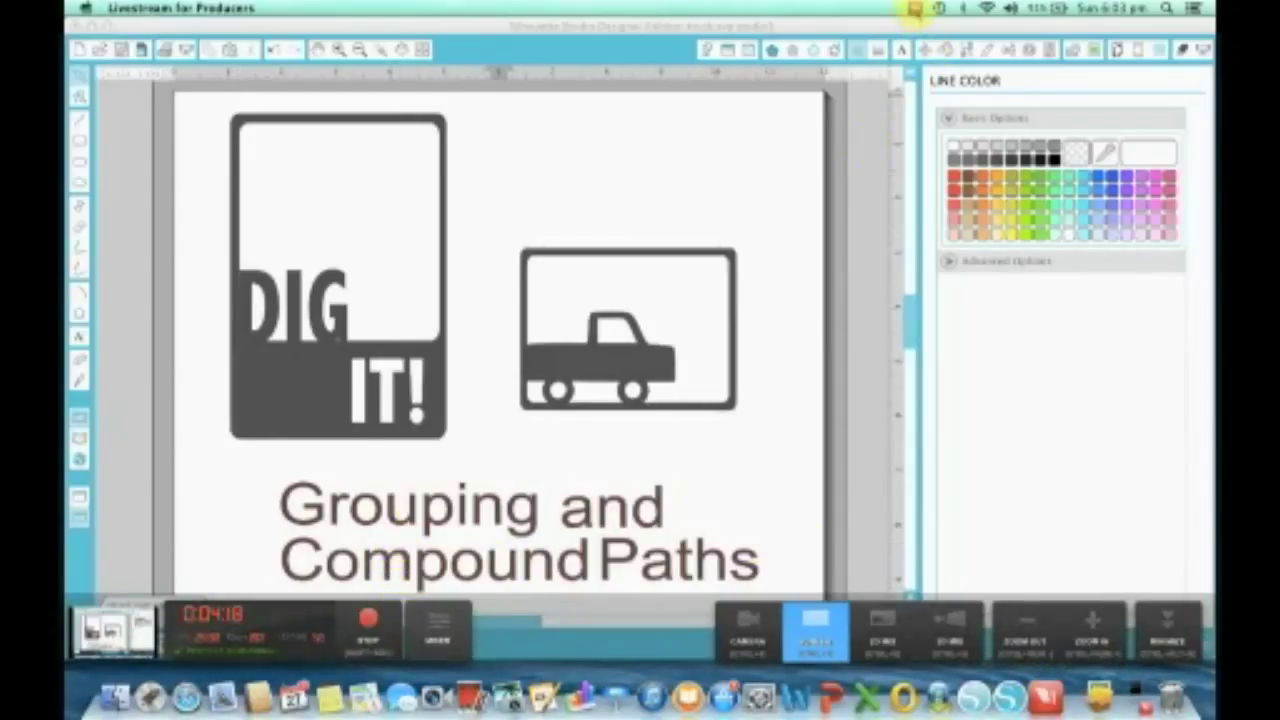
pyautogui.click(914, 9)
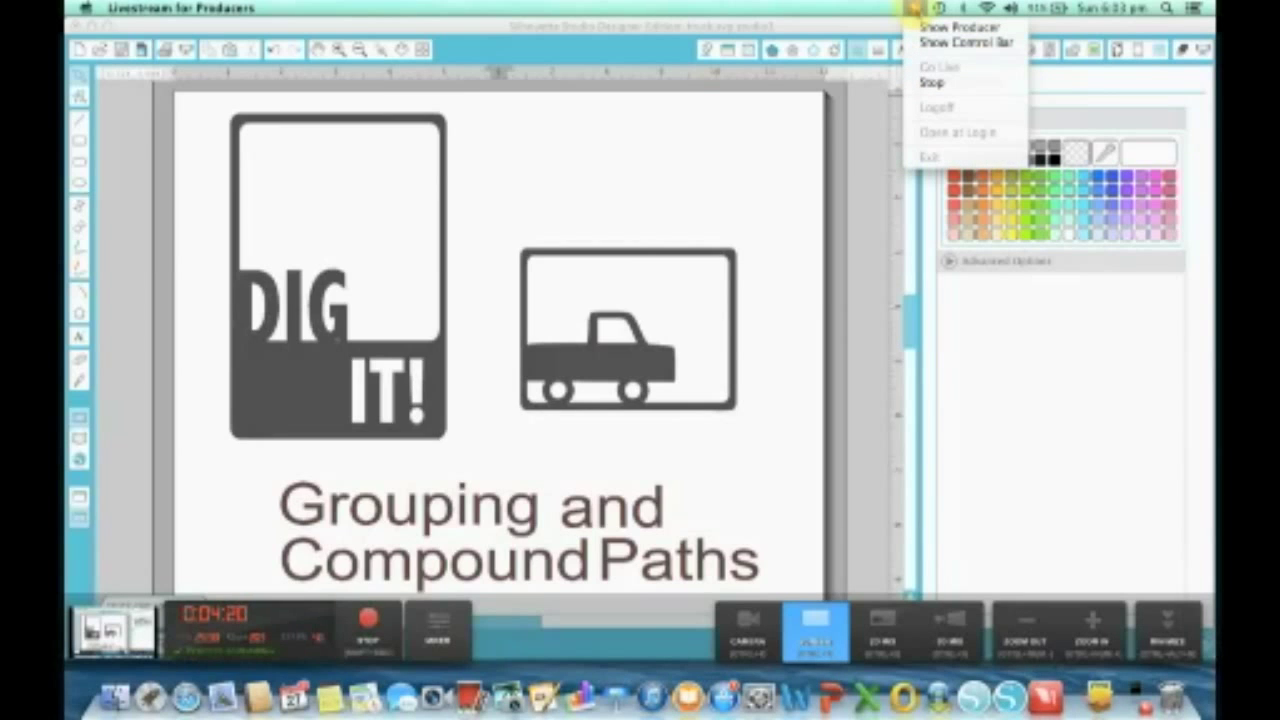
pyautogui.click(613, 340)
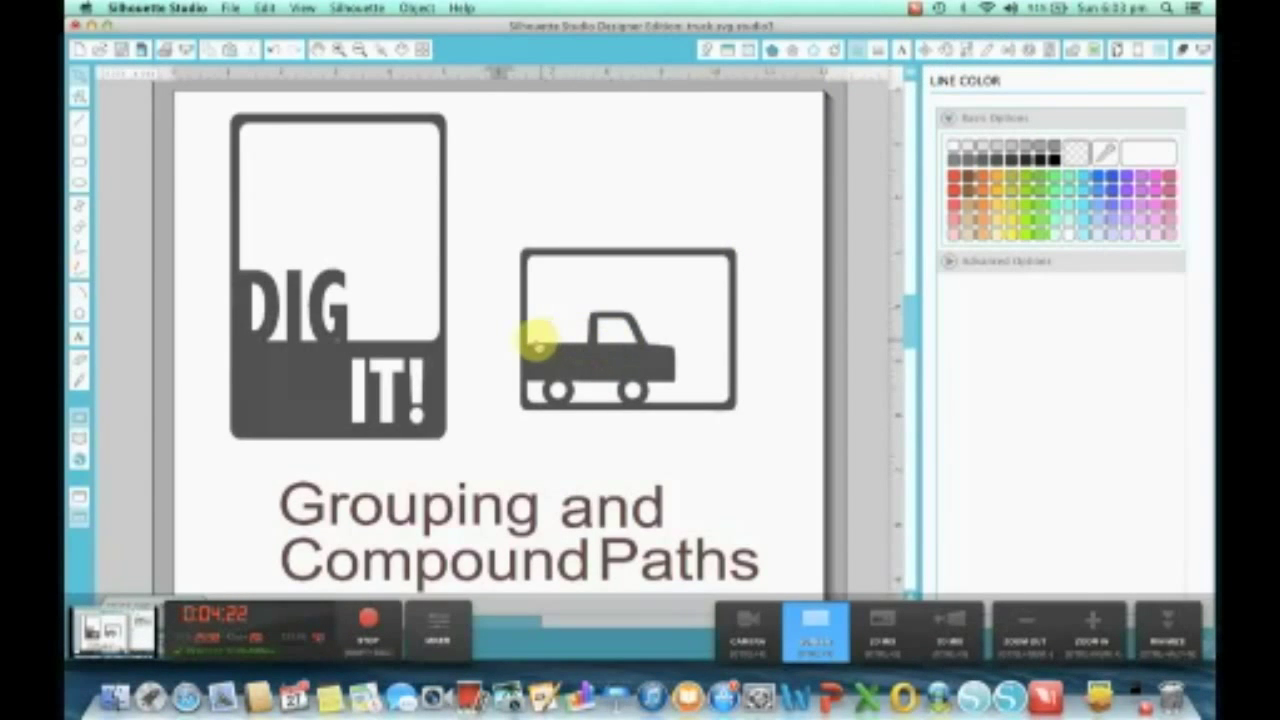
# Move the DIG IT card and truck frame onto the pasteboard and delete the title text.
pyautogui.moveTo(531, 337); pyautogui.dragTo(522, 331)
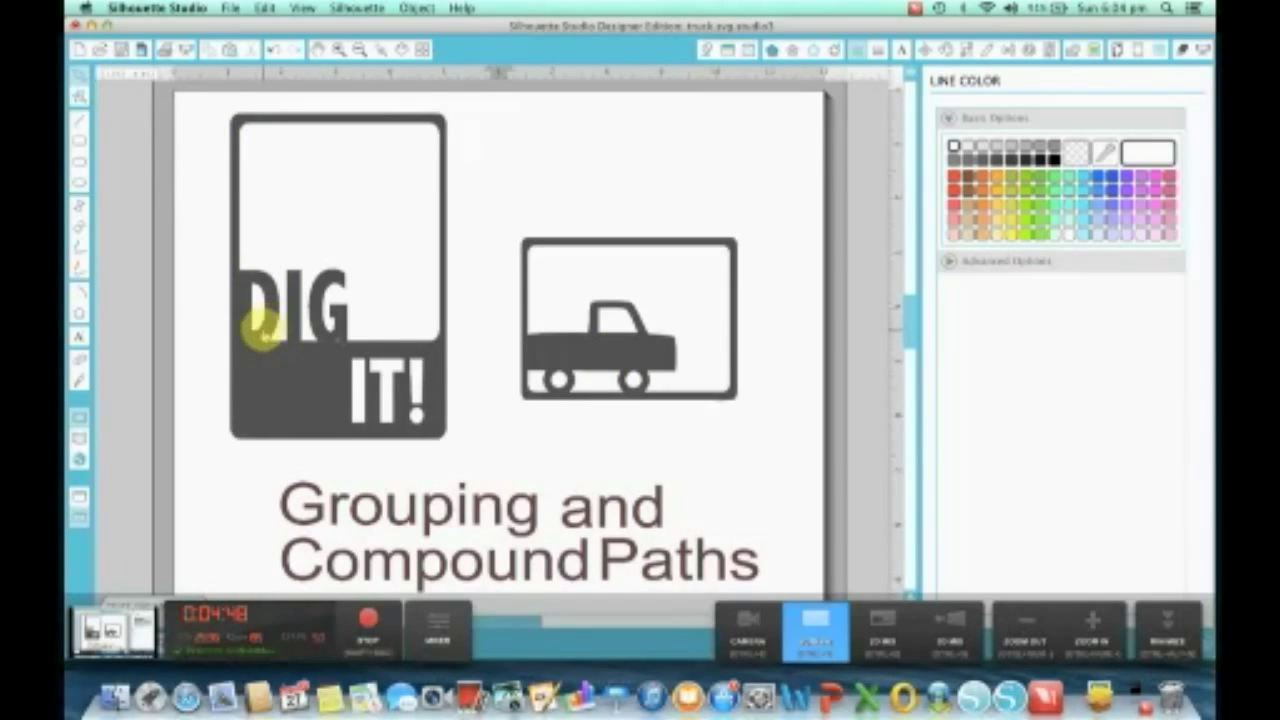
pyautogui.moveTo(266, 323); pyautogui.dragTo(77, 310)
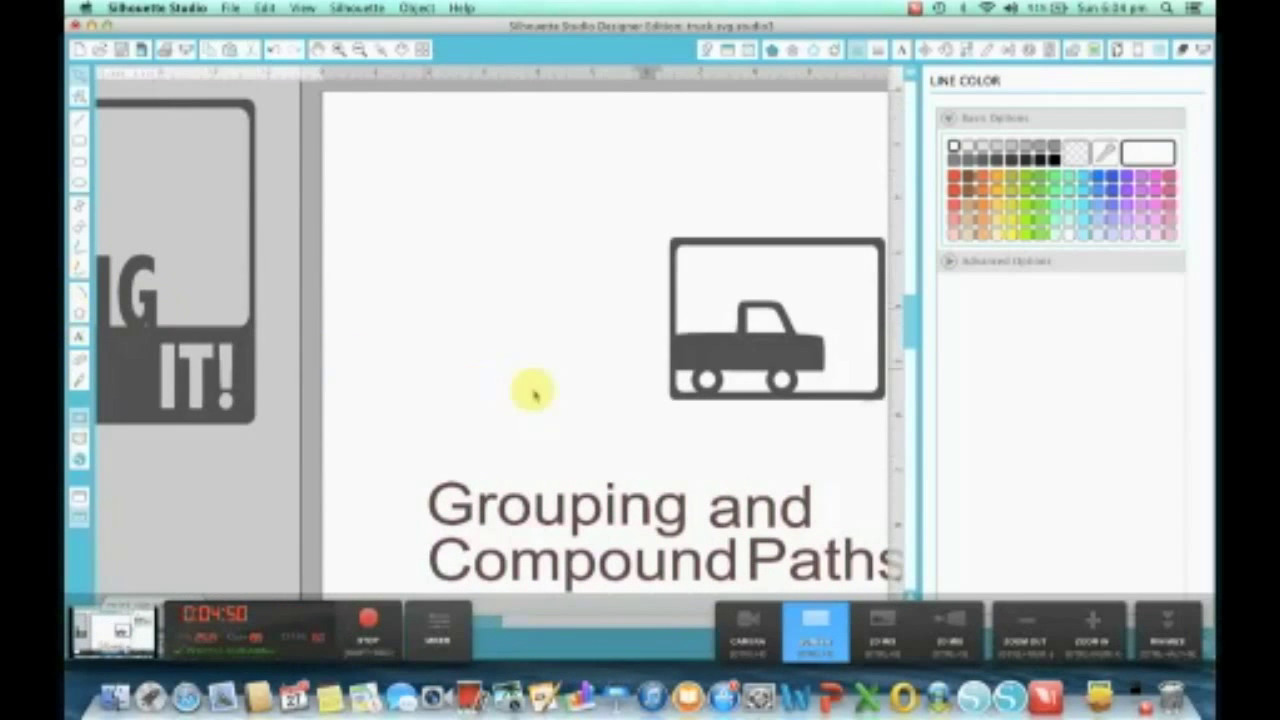
pyautogui.click(745, 358)
pyautogui.moveTo(745, 358); pyautogui.dragTo(129, 571)
pyautogui.moveTo(406, 457); pyautogui.dragTo(800, 575)
pyautogui.press('Delete')
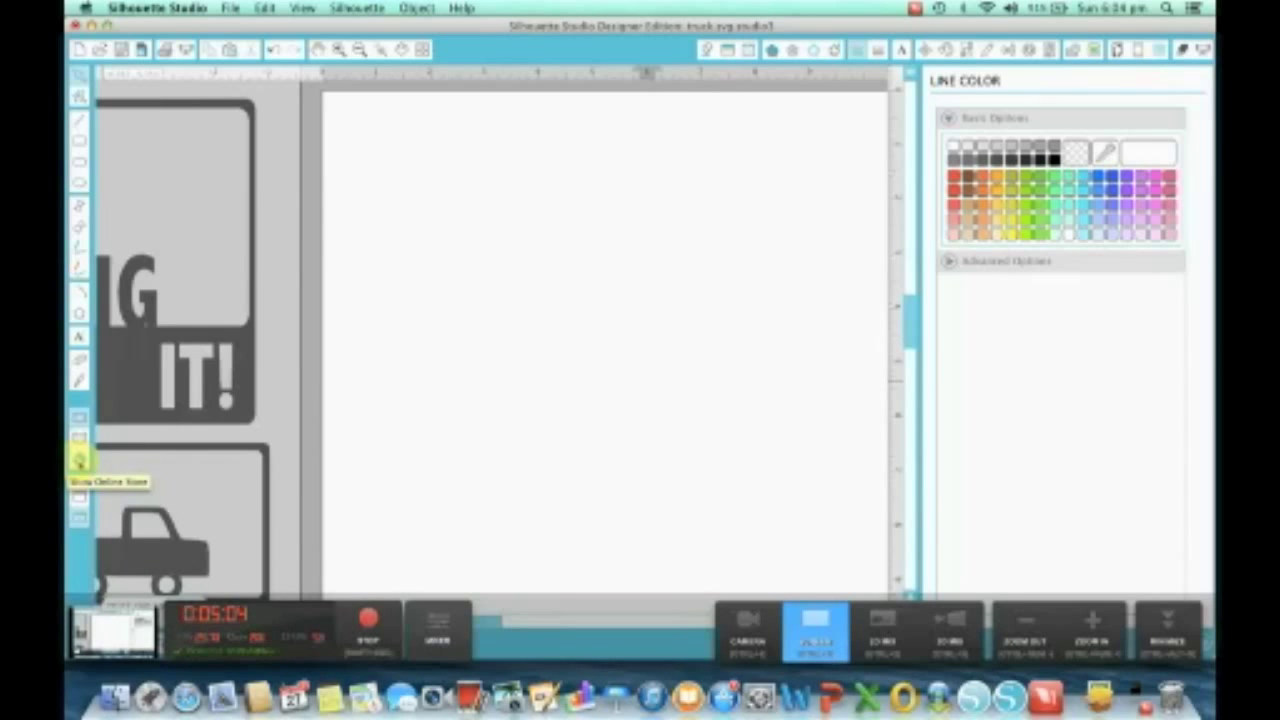
# Place the cars design from the Library onto the page and ungroup it.
pyautogui.click(78, 438)
pyautogui.scroll(-3, 457, 440)
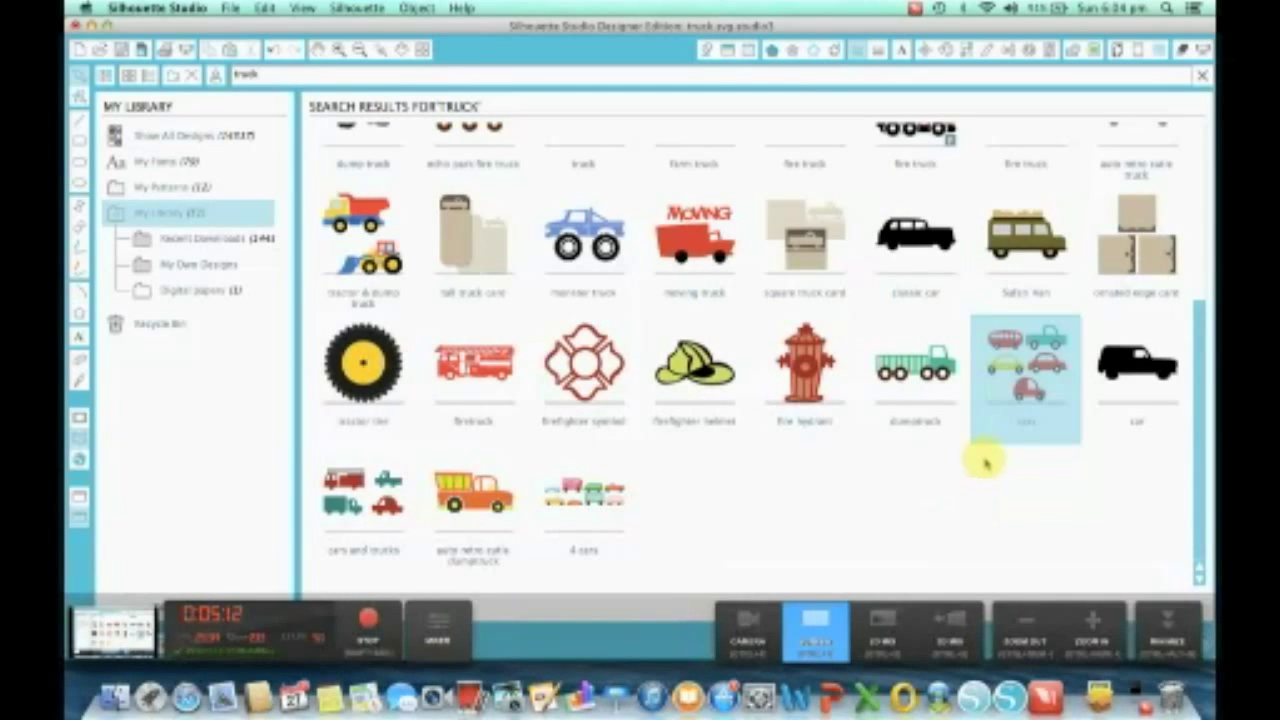
pyautogui.doubleClick(1028, 375)
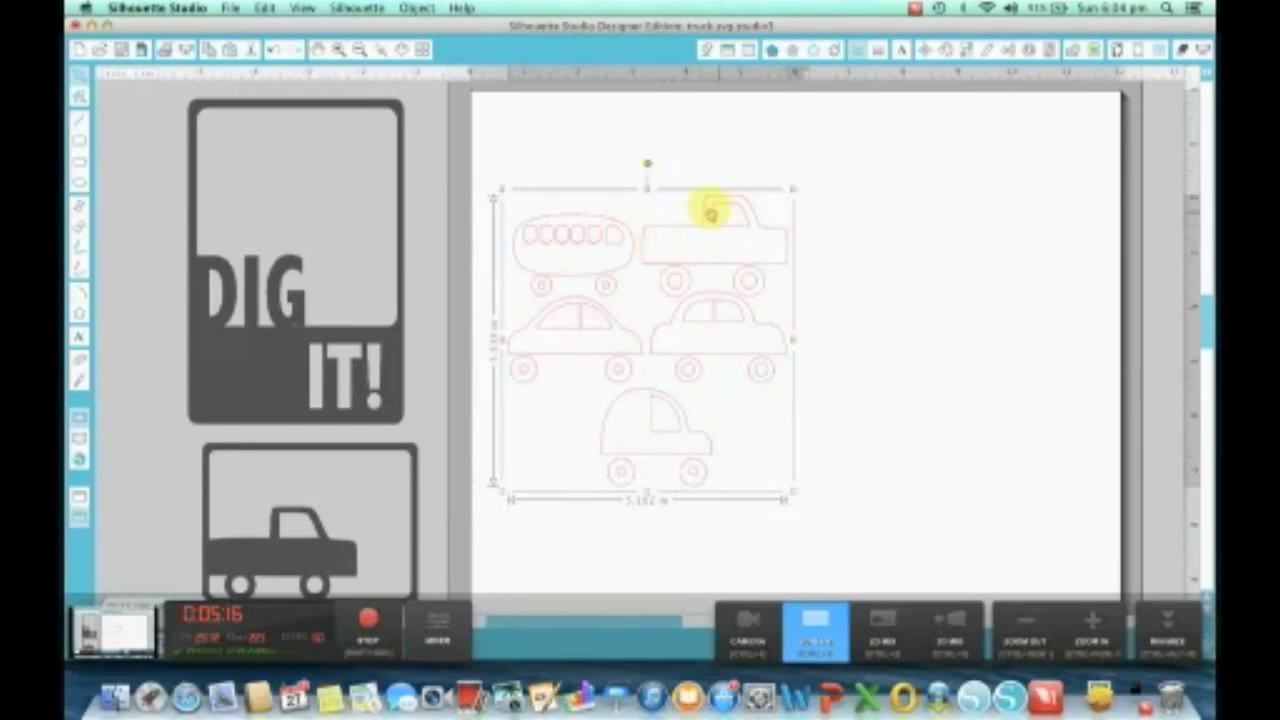
pyautogui.rightClick(657, 292)
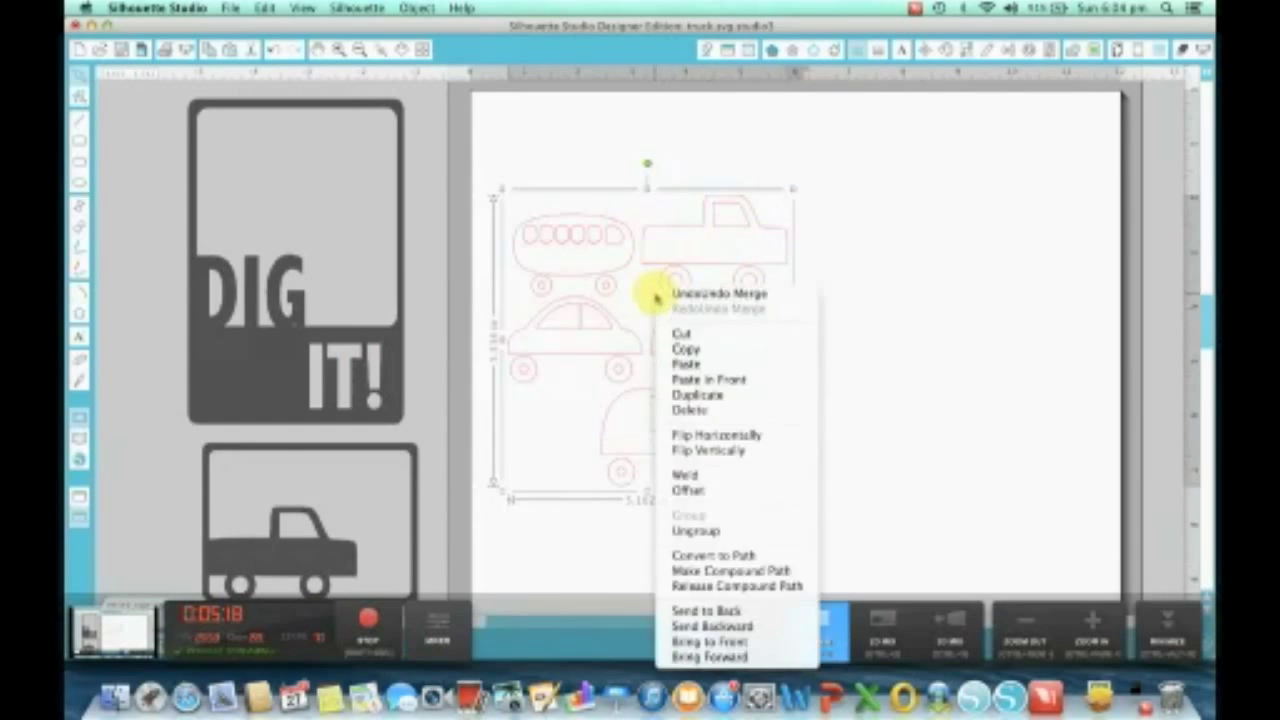
pyautogui.click(736, 531)
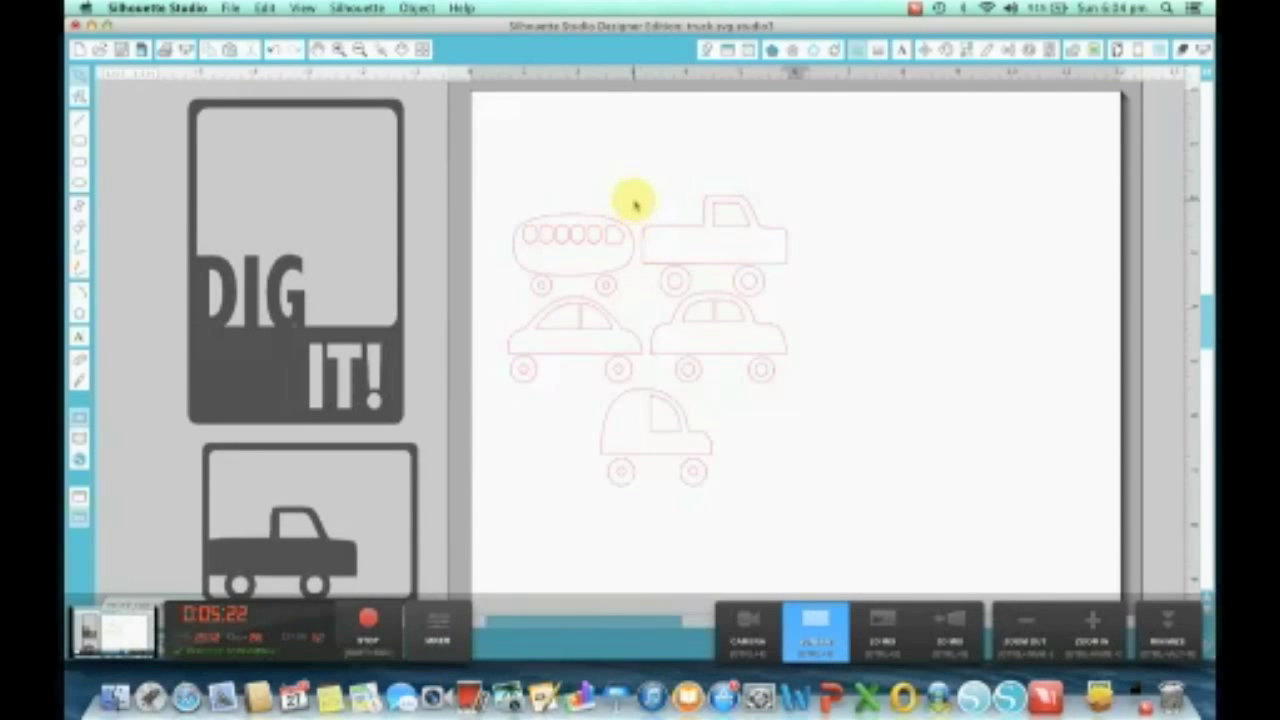
# Group the pickup truck's pieces and move it to the right of the page.
pyautogui.click(654, 262)
pyautogui.keyDown('shift'); pyautogui.click(755, 300); pyautogui.keyUp('shift')
pyautogui.keyDown('shift'); pyautogui.click(772, 303); pyautogui.keyUp('shift')
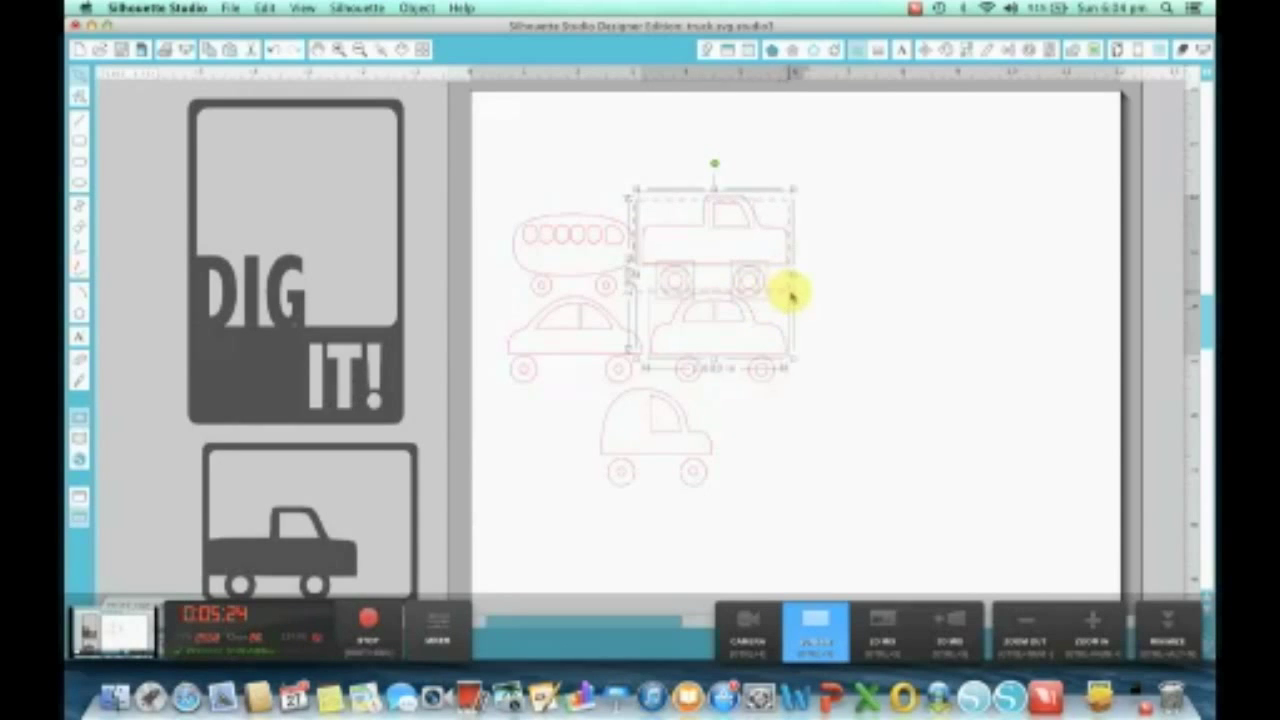
pyautogui.rightClick(737, 243)
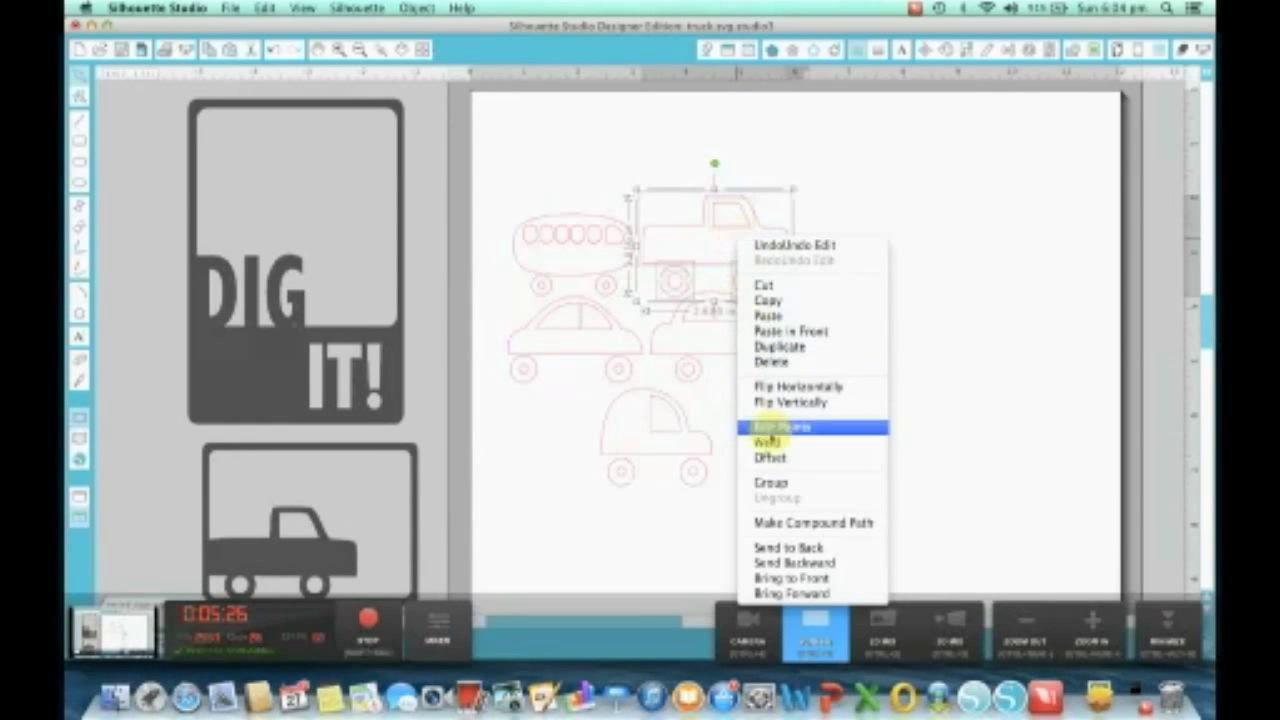
pyautogui.click(771, 483)
pyautogui.moveTo(728, 268); pyautogui.dragTo(924, 235)
# Delete the bus, the cars and the leftover window piece and wheel.
pyautogui.moveTo(495, 183); pyautogui.dragTo(693, 515)
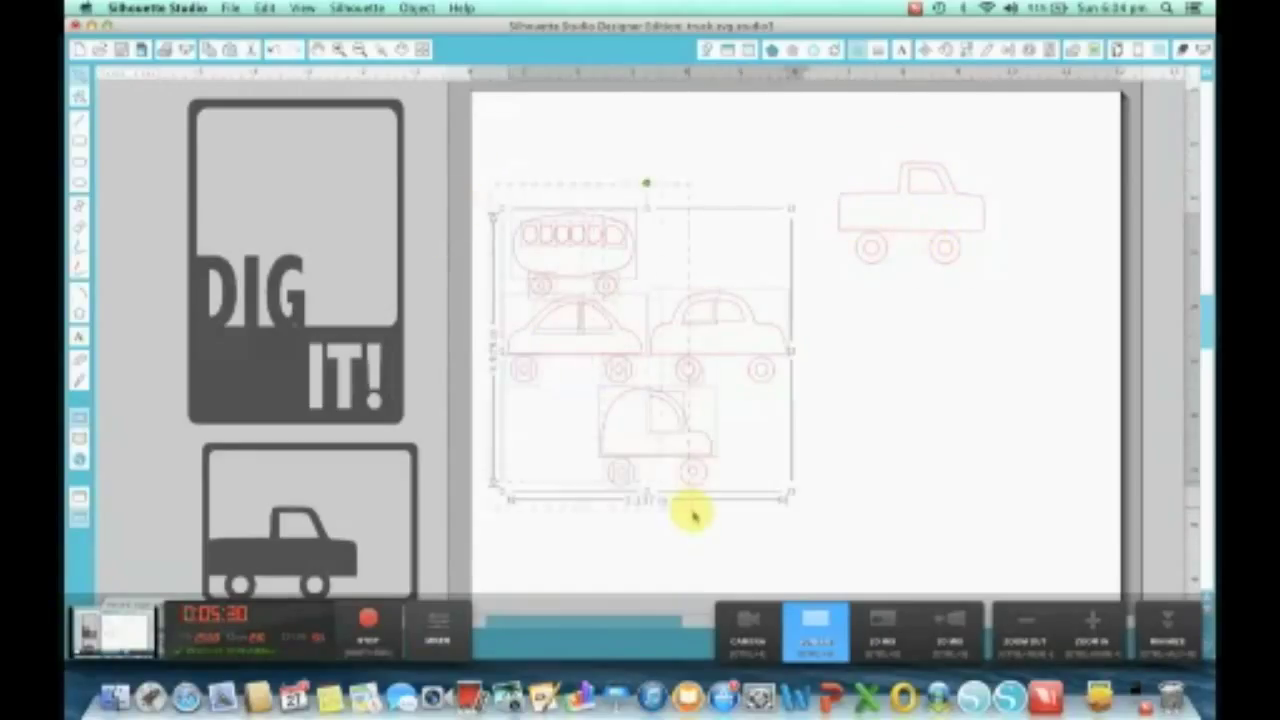
pyautogui.press('Delete')
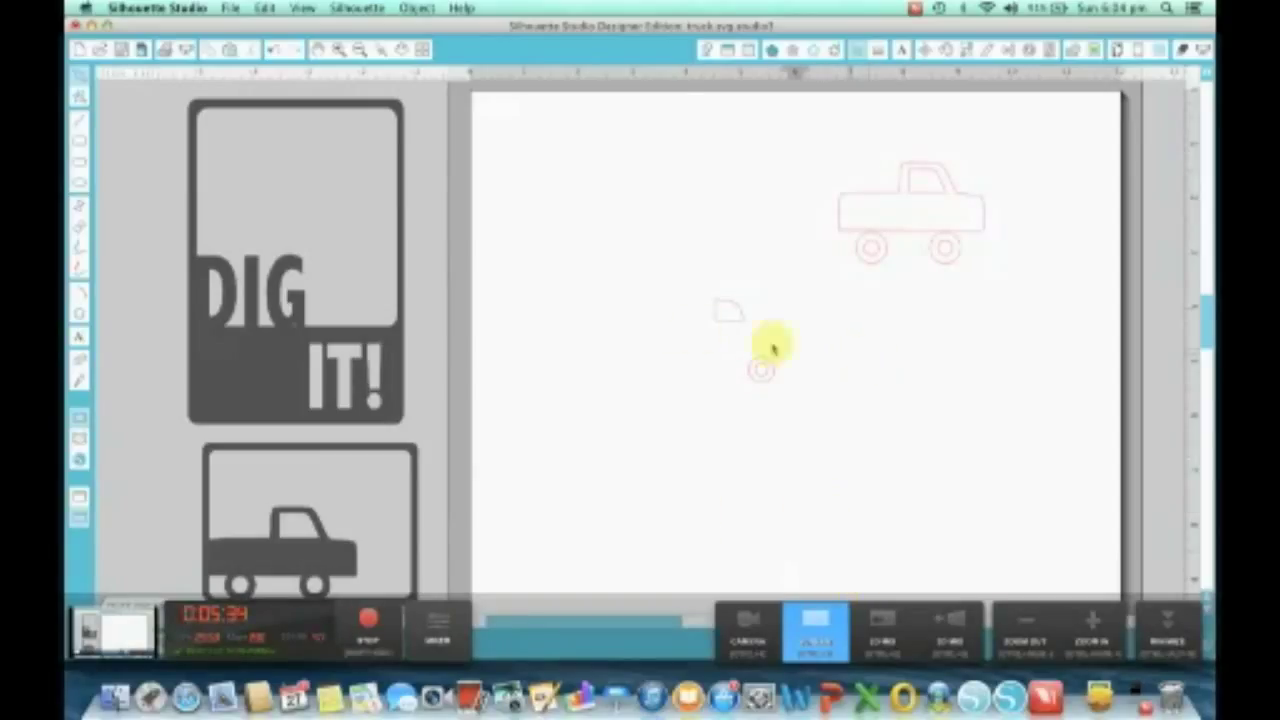
pyautogui.moveTo(677, 269); pyautogui.dragTo(767, 400)
pyautogui.press('Delete')
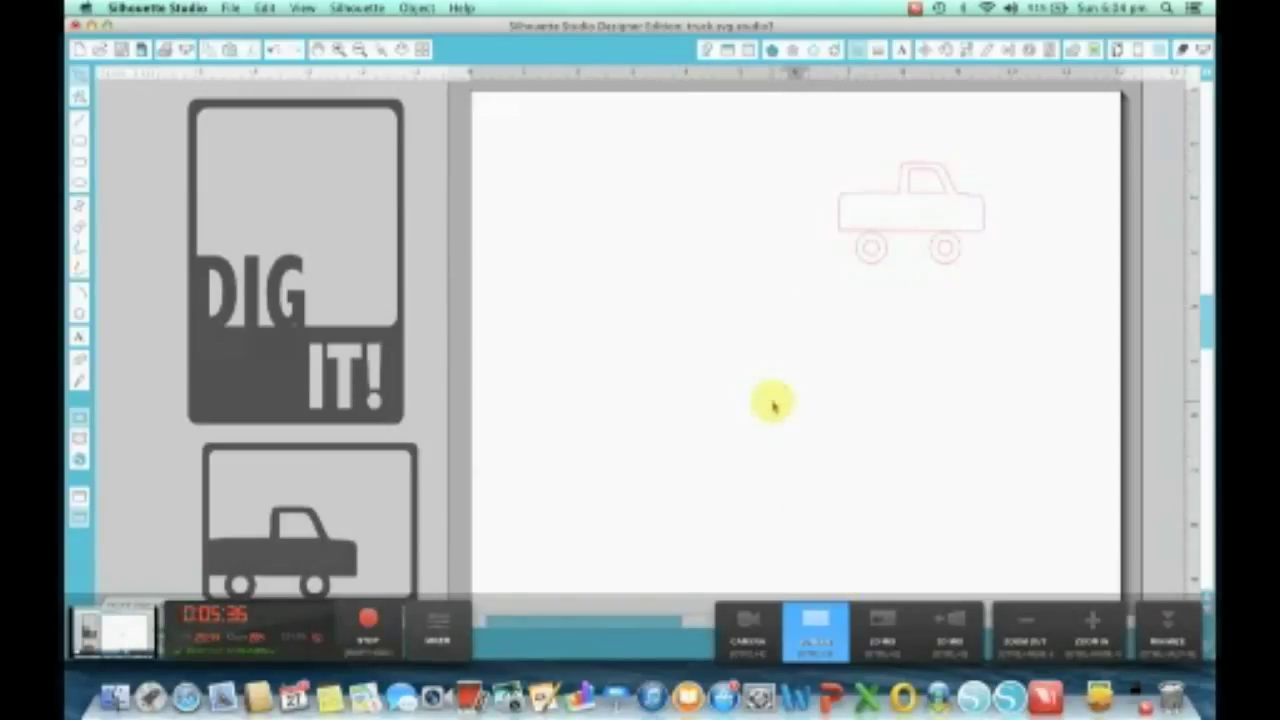
# Center the truck, ungroup it, then group the body and lift it above the wheels.
pyautogui.moveTo(817, 131); pyautogui.dragTo(986, 340)
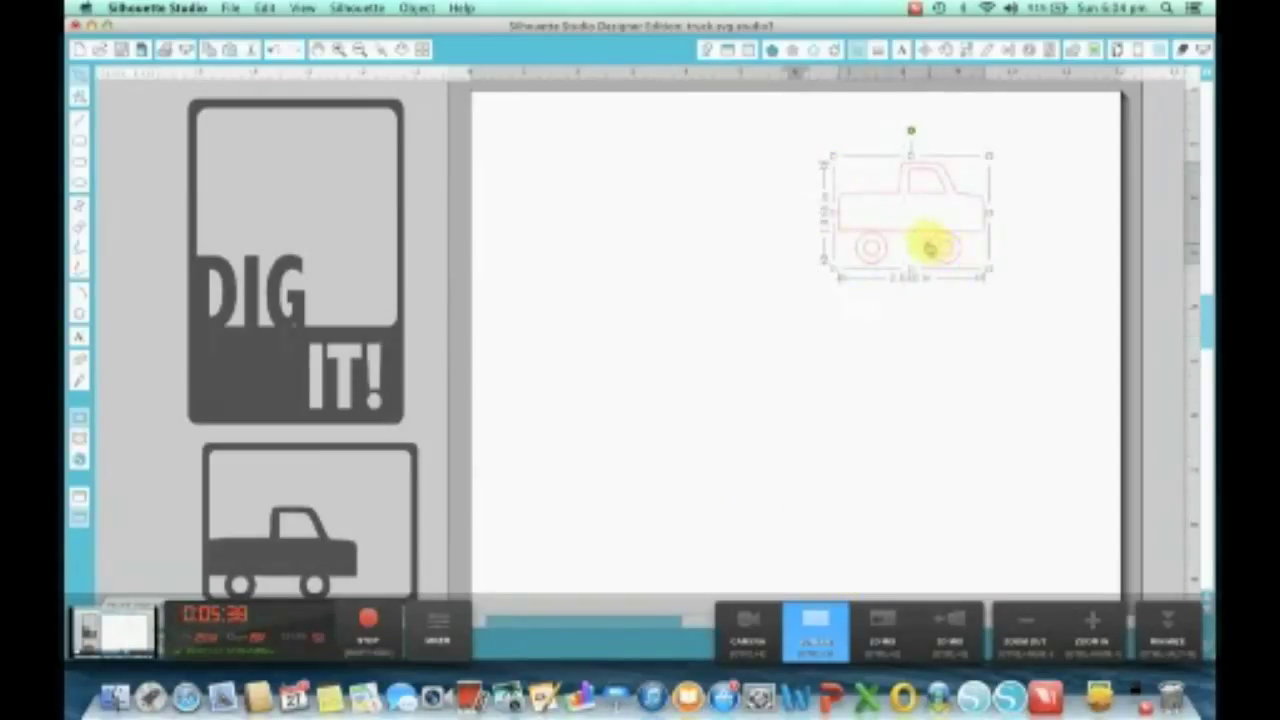
pyautogui.moveTo(920, 229); pyautogui.dragTo(764, 288)
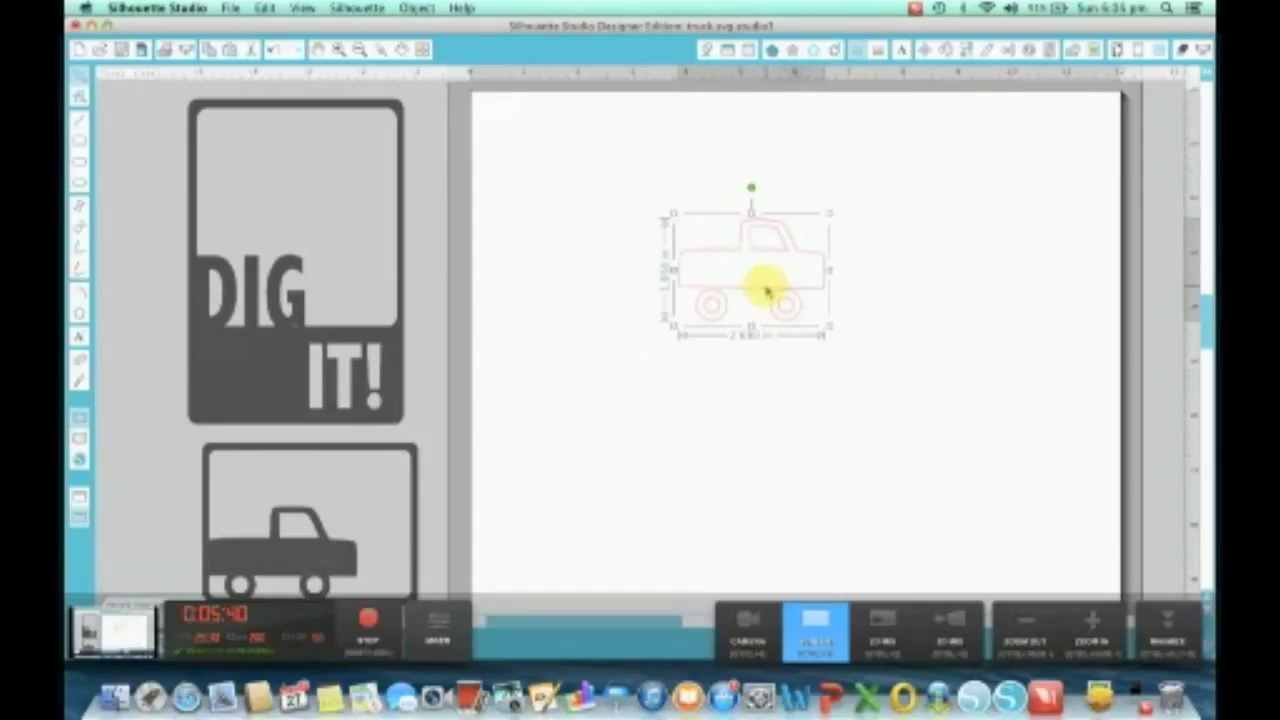
pyautogui.rightClick(764, 288)
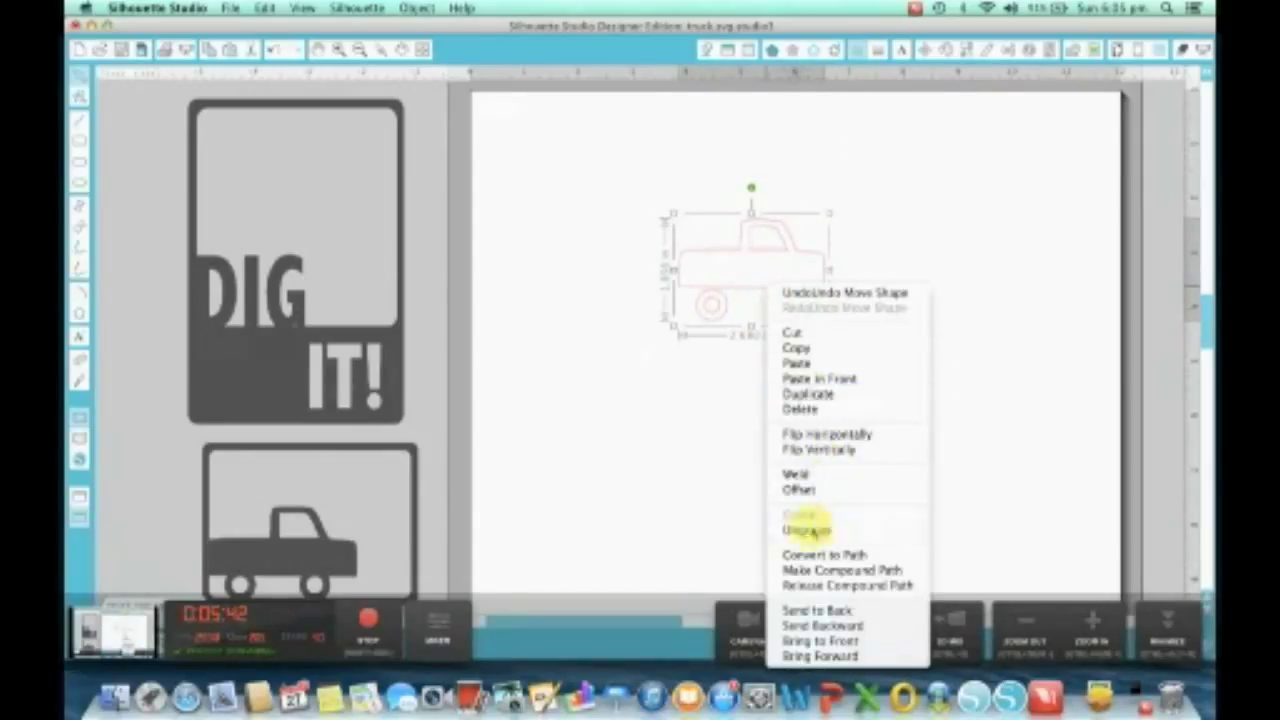
pyautogui.click(808, 529)
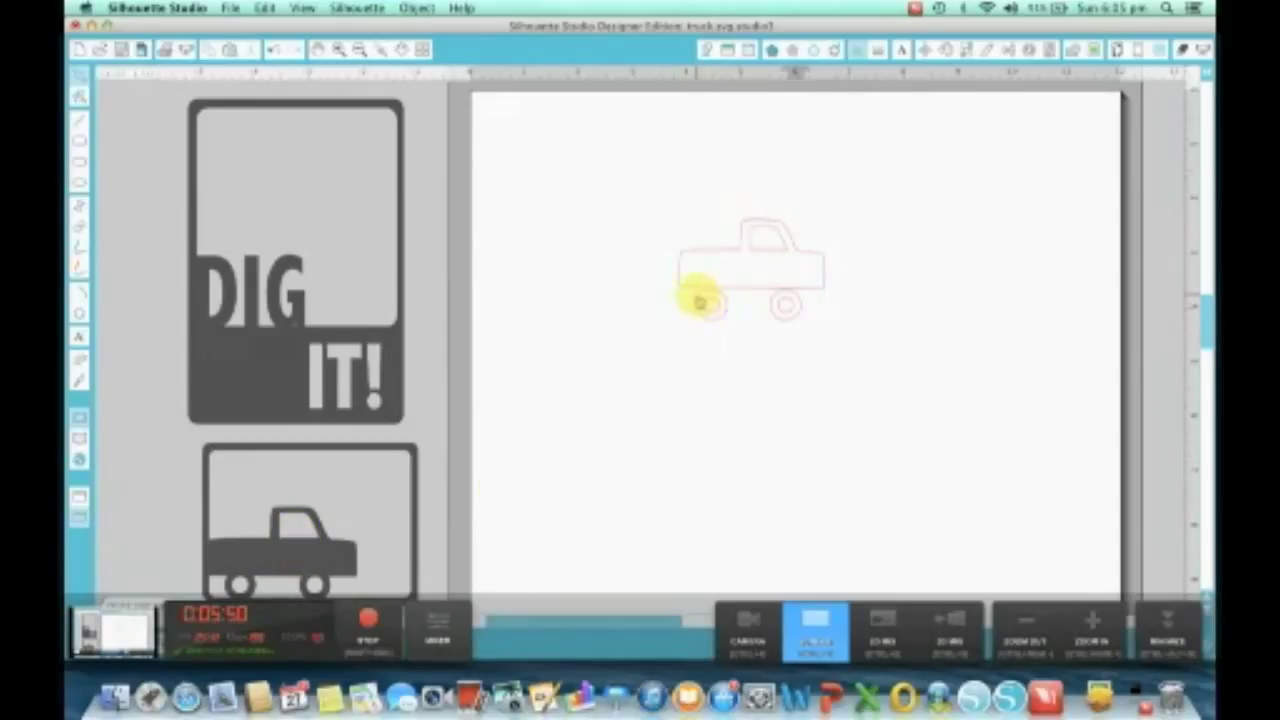
pyautogui.click(703, 314)
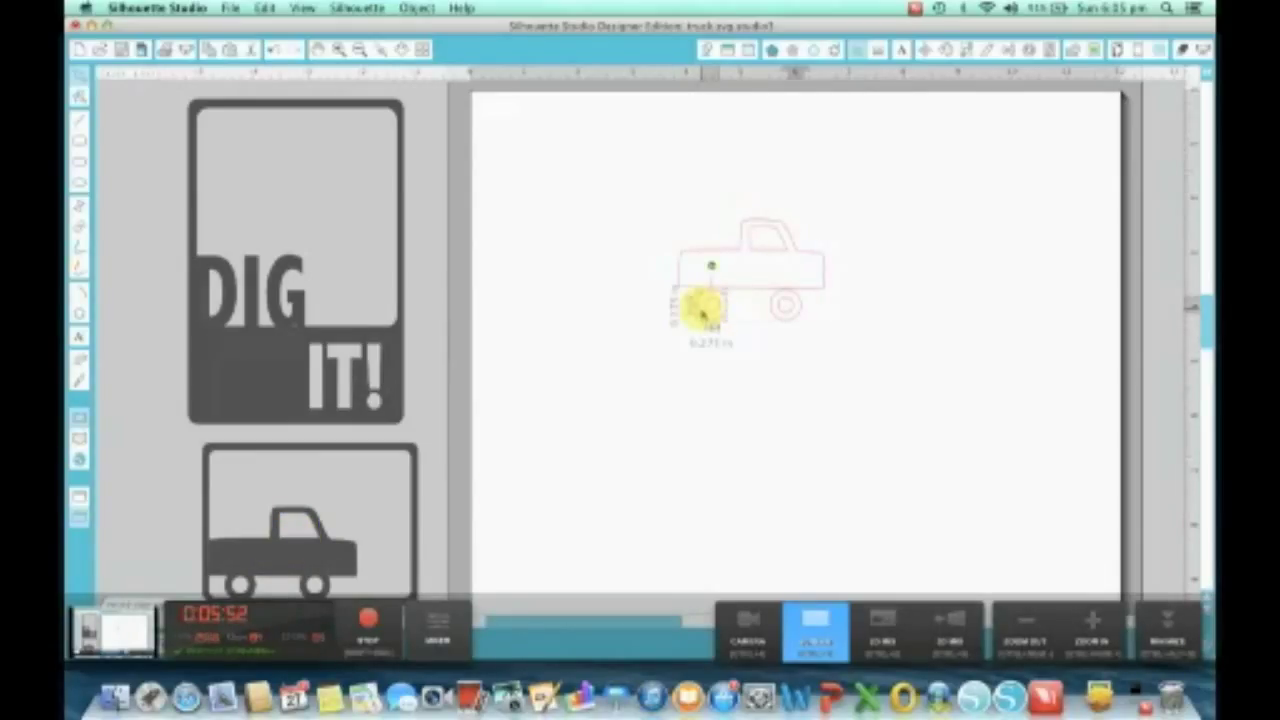
pyautogui.click(714, 308)
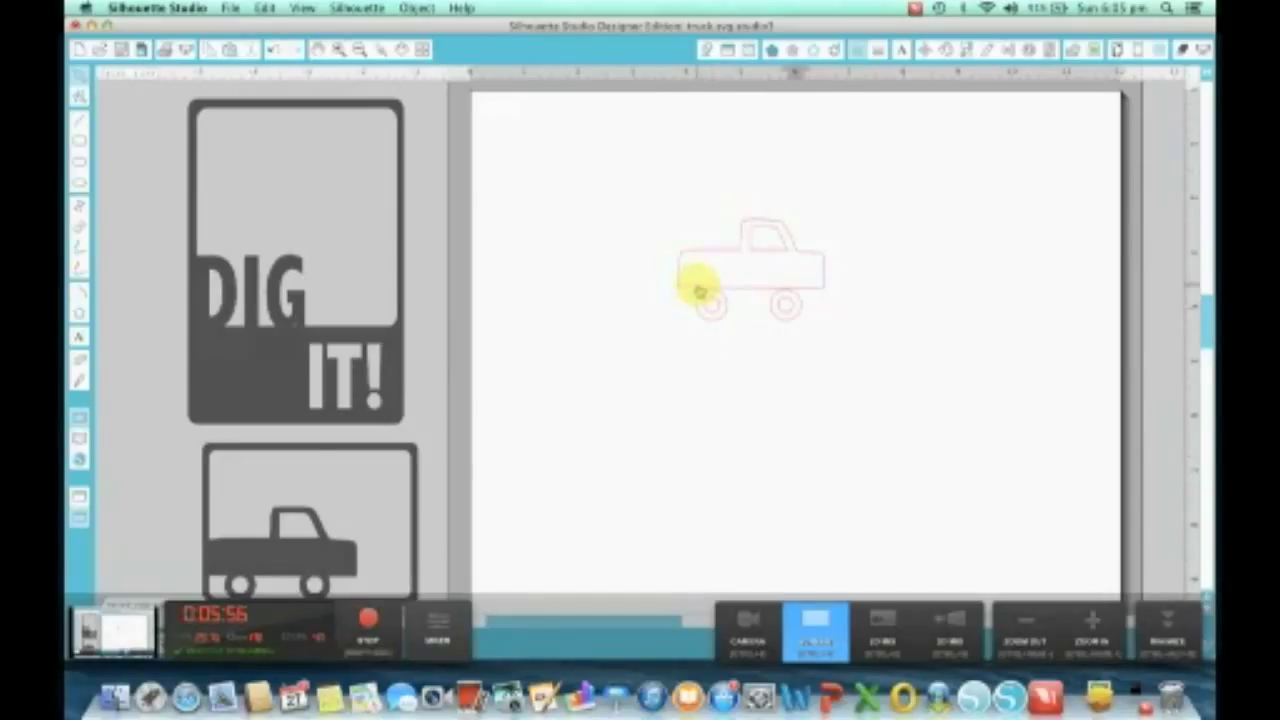
pyautogui.click(698, 290)
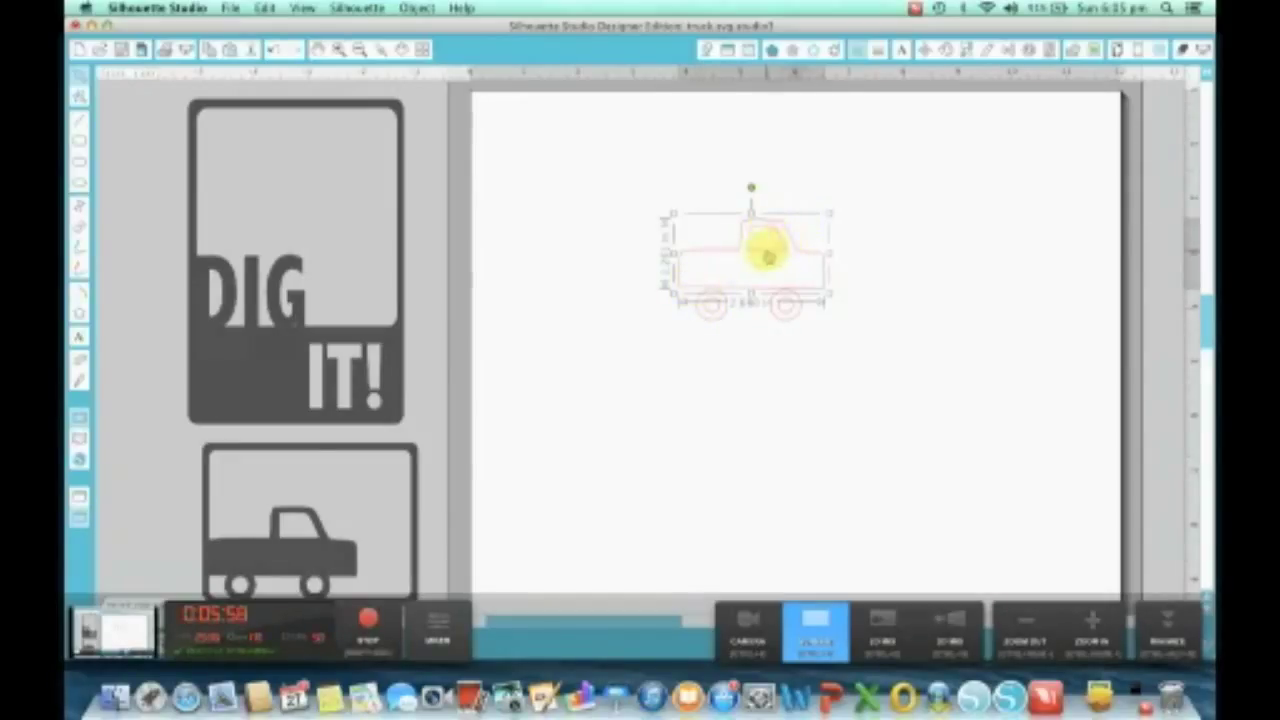
pyautogui.rightClick(767, 256)
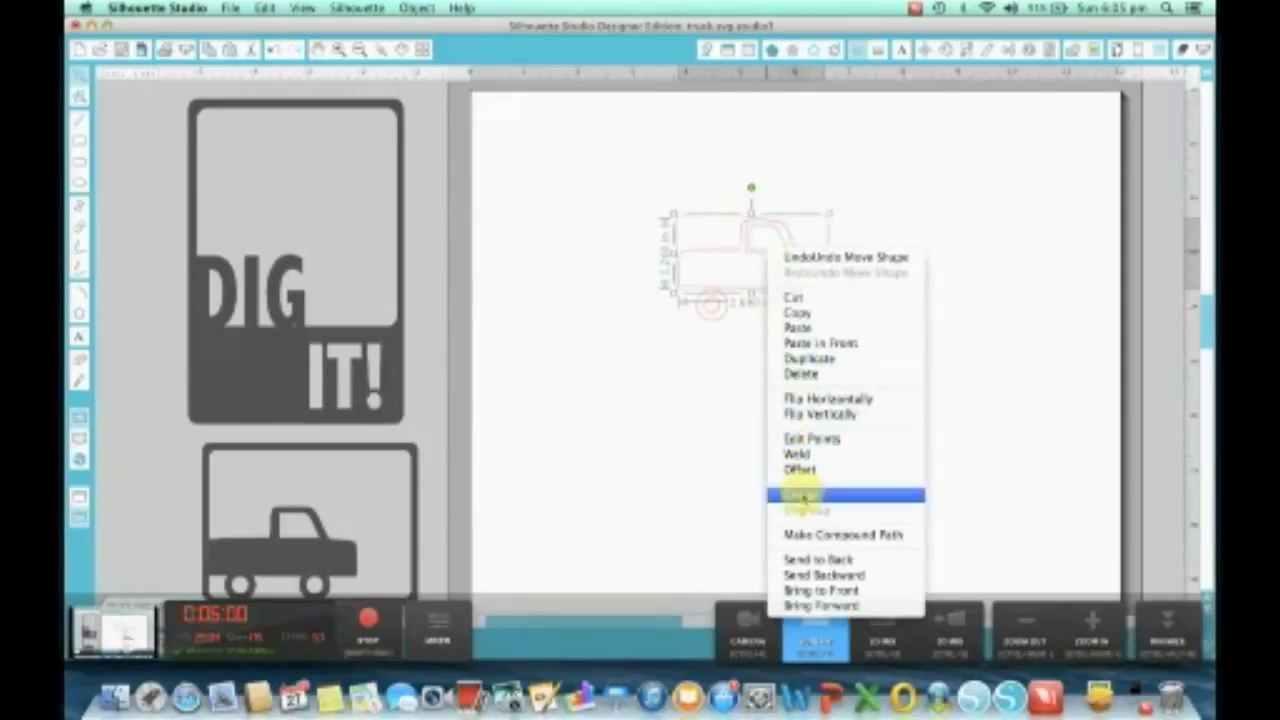
pyautogui.click(803, 495)
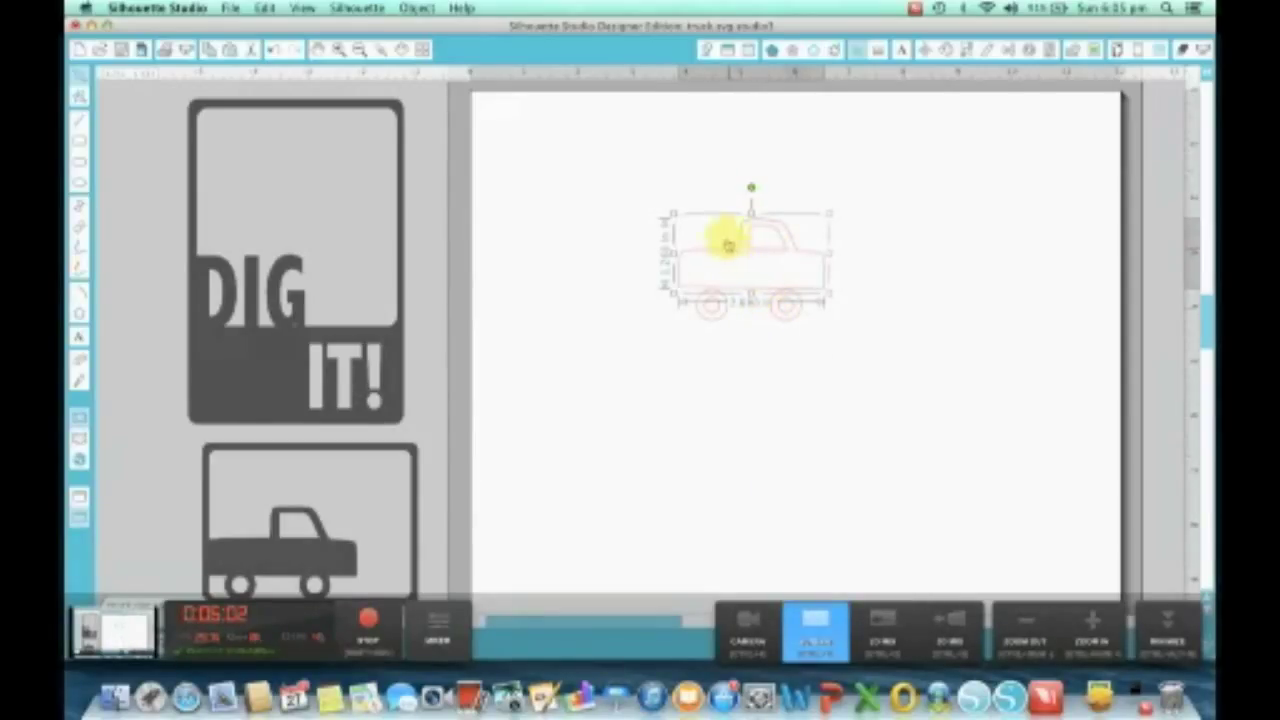
pyautogui.moveTo(728, 248); pyautogui.dragTo(713, 197)
# Group each wheel's circles separately and move the left wheel to the body's front.
pyautogui.click(712, 308)
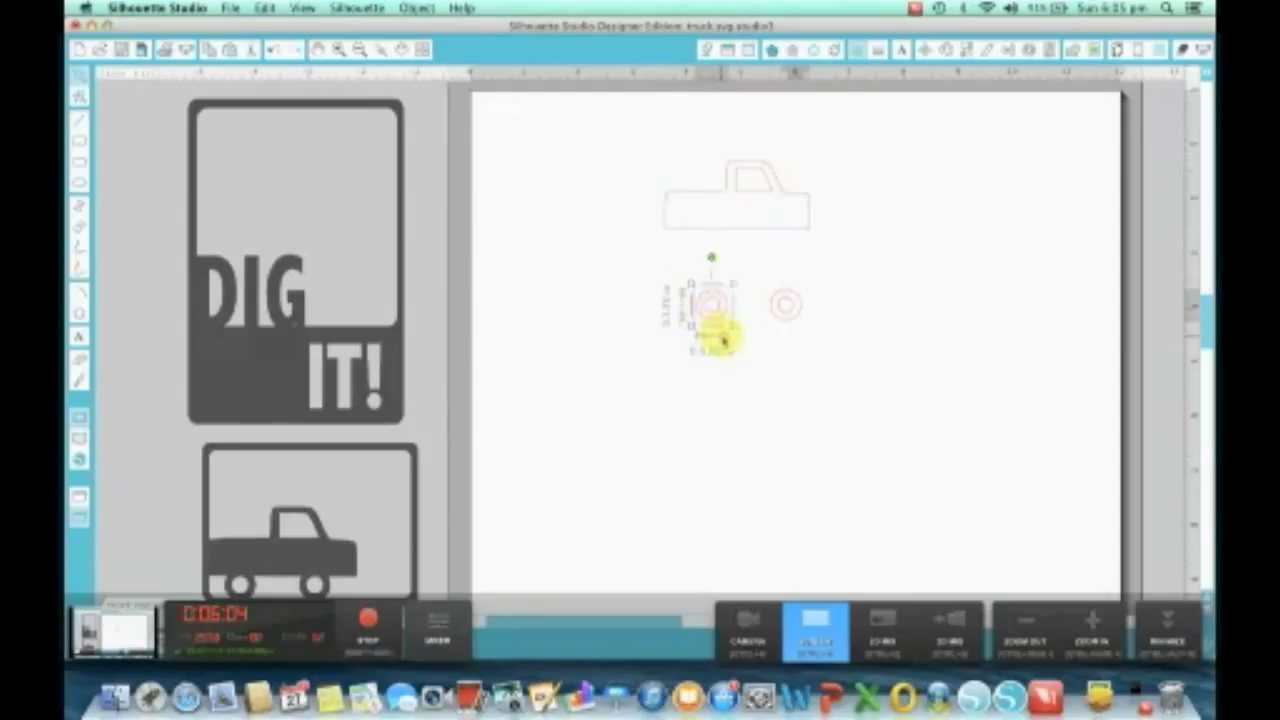
pyautogui.rightClick(716, 310)
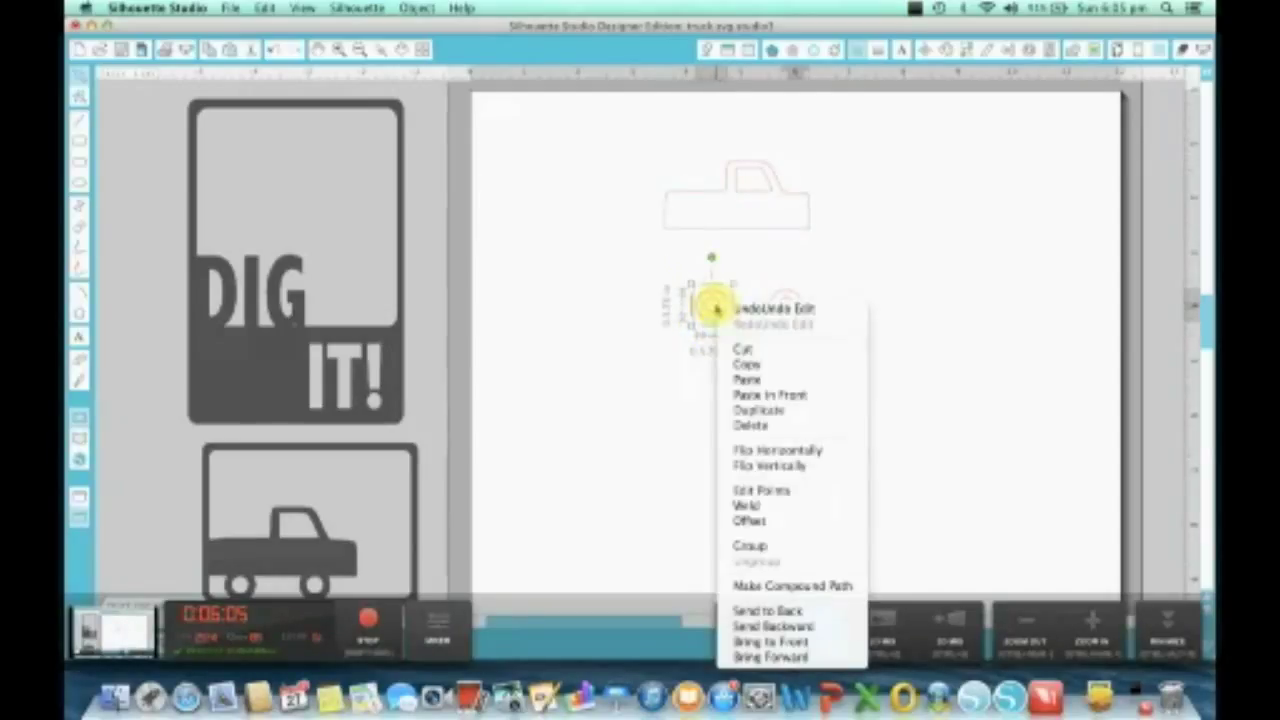
pyautogui.click(757, 546)
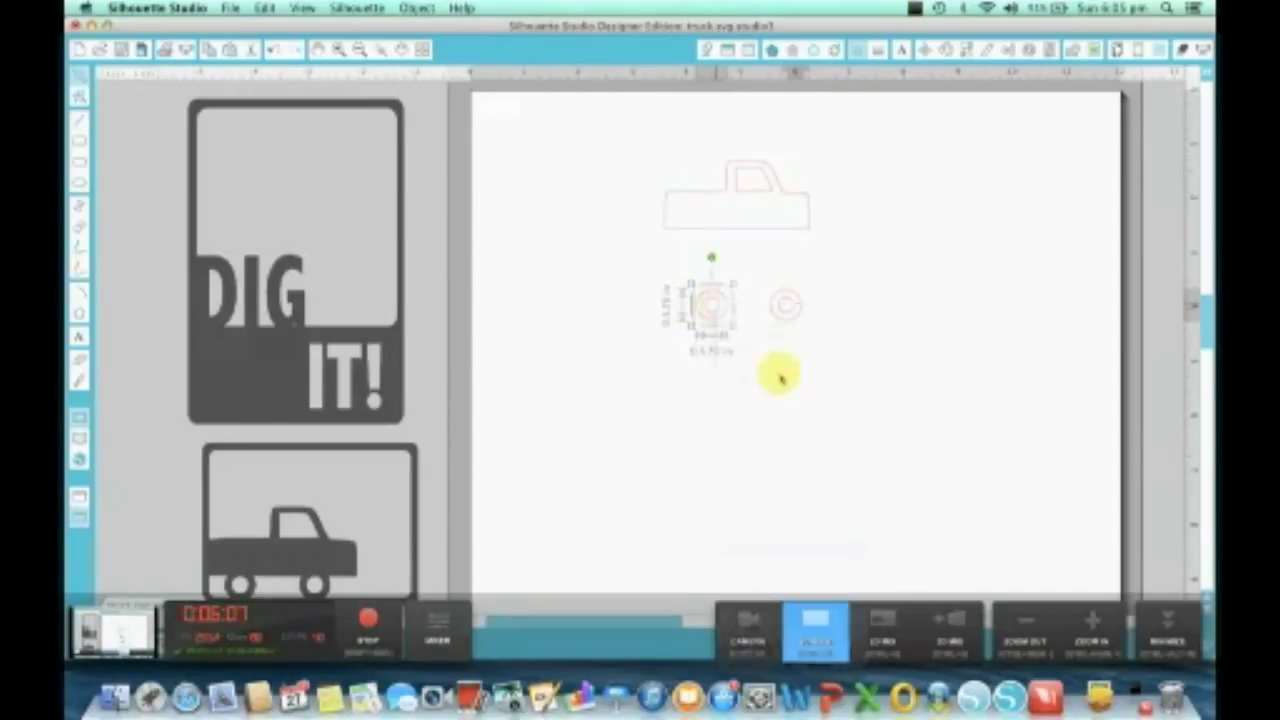
pyautogui.click(775, 300)
pyautogui.rightClick(781, 302)
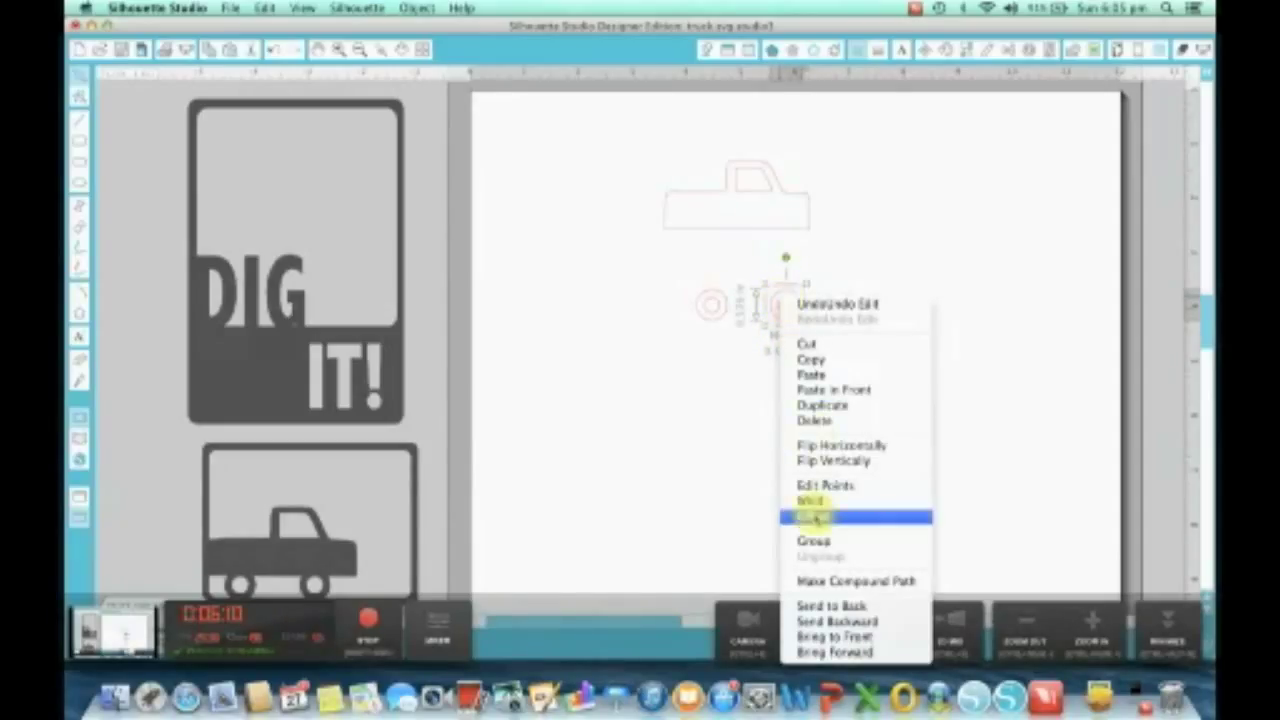
pyautogui.click(817, 542)
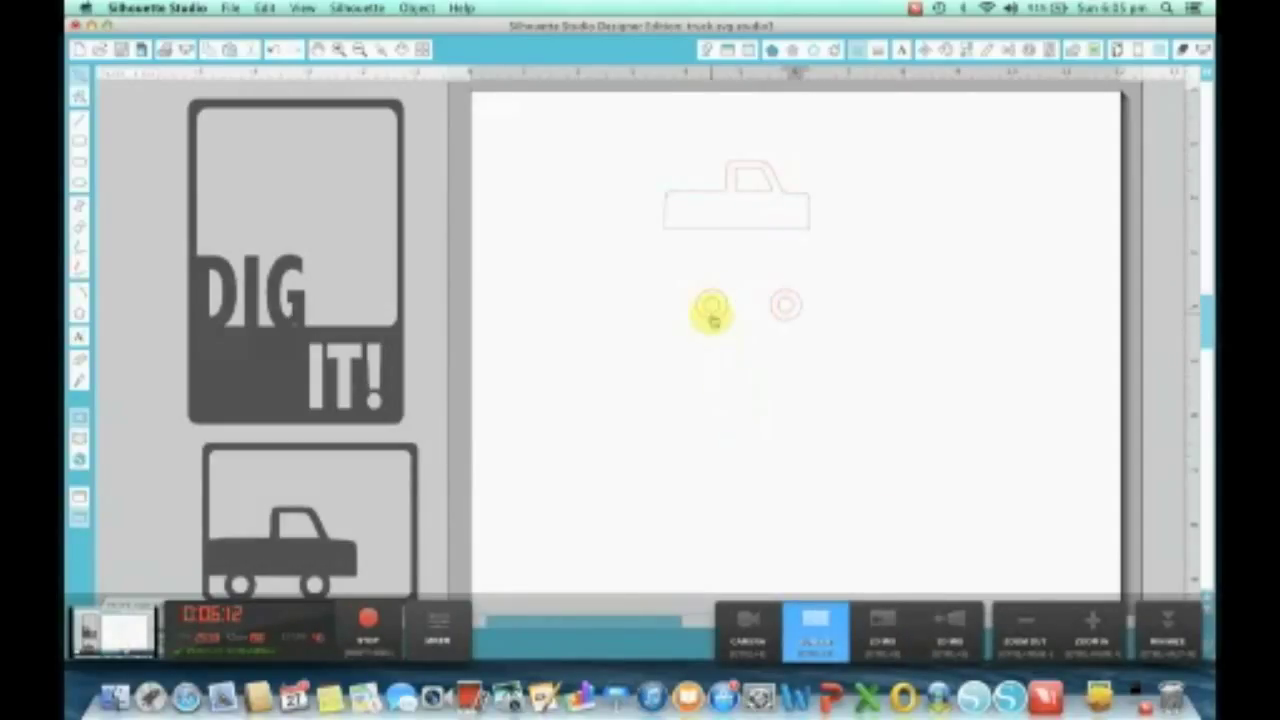
pyautogui.moveTo(713, 318); pyautogui.dragTo(690, 249)
# Move the right wheel up to the truck's rear.
pyautogui.click(789, 318)
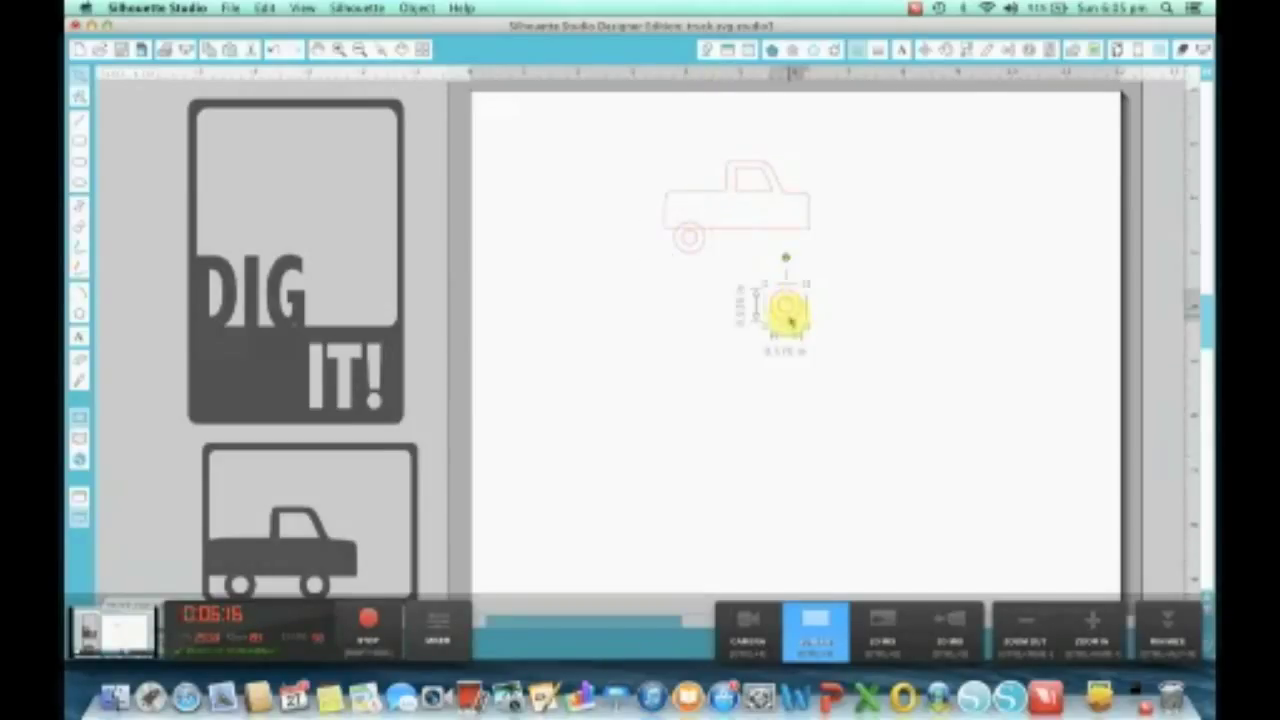
pyautogui.moveTo(787, 310); pyautogui.dragTo(770, 265)
pyautogui.click(768, 318)
# Weld all the truck parts together, then undo the weld to keep them separate.
pyautogui.moveTo(631, 131); pyautogui.dragTo(893, 343)
pyautogui.rightClick(751, 191)
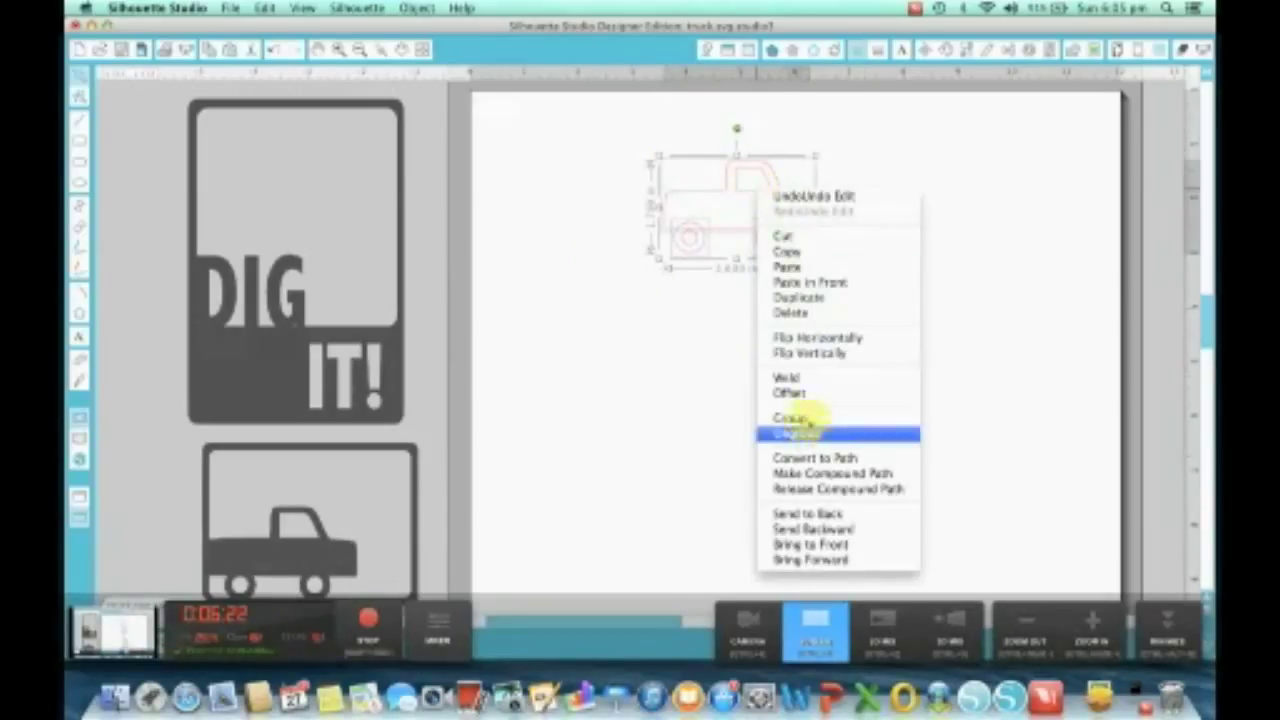
pyautogui.click(789, 379)
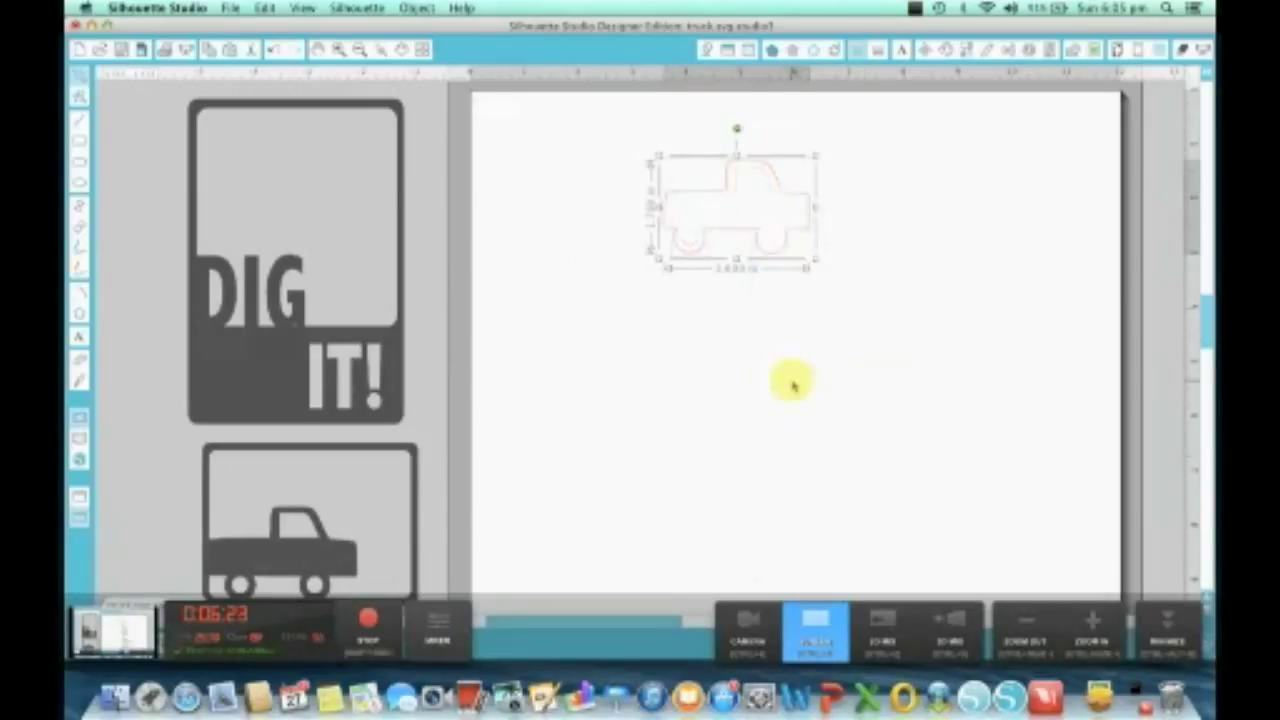
pyautogui.rightClick(743, 205)
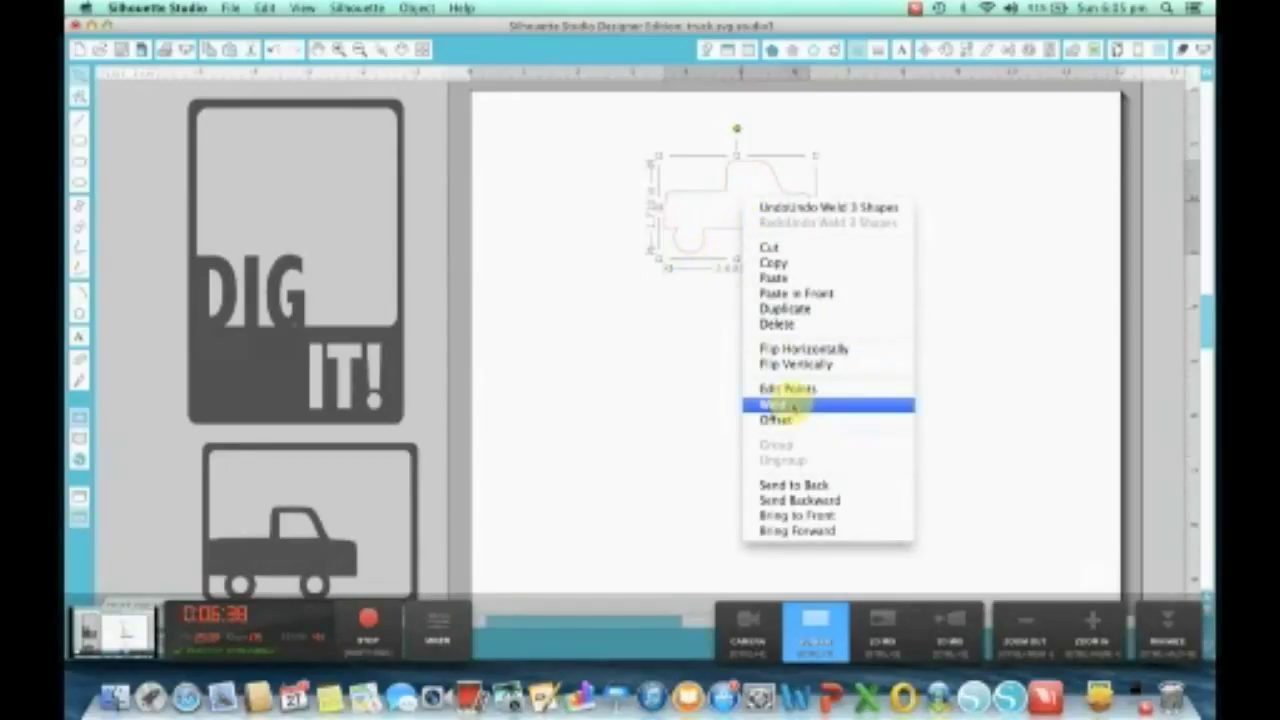
pyautogui.click(272, 50)
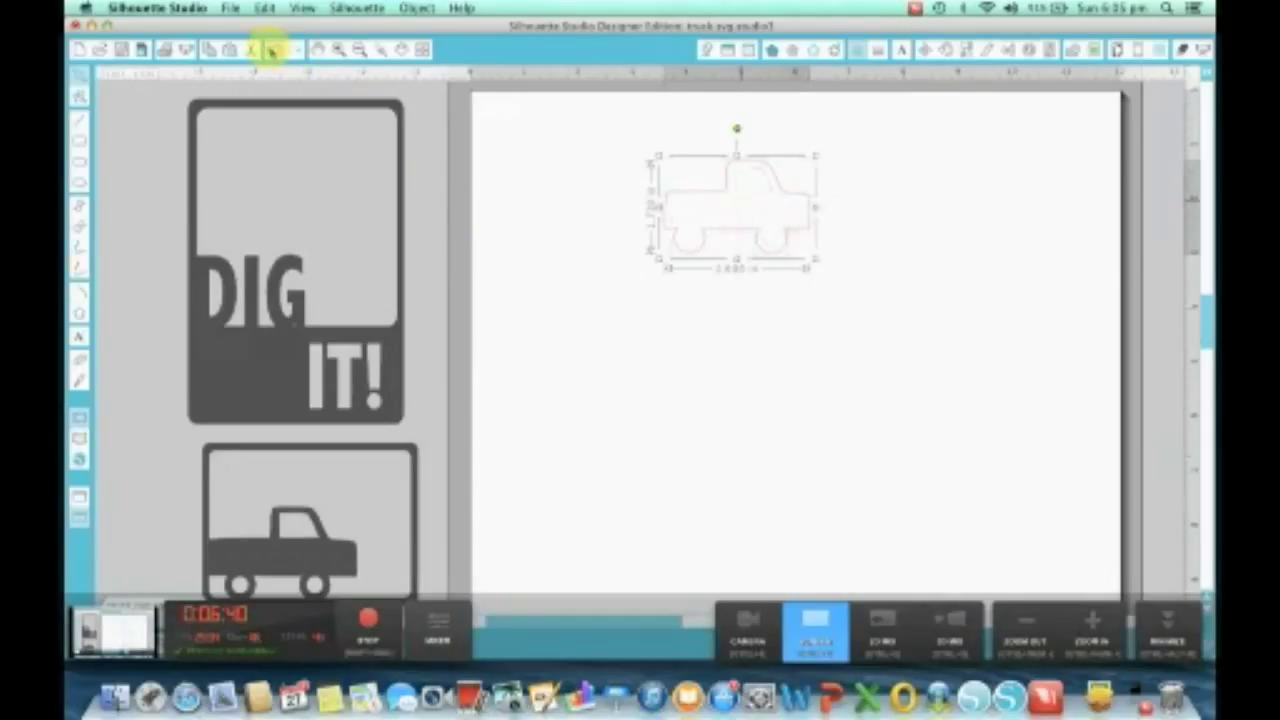
pyautogui.click(272, 50)
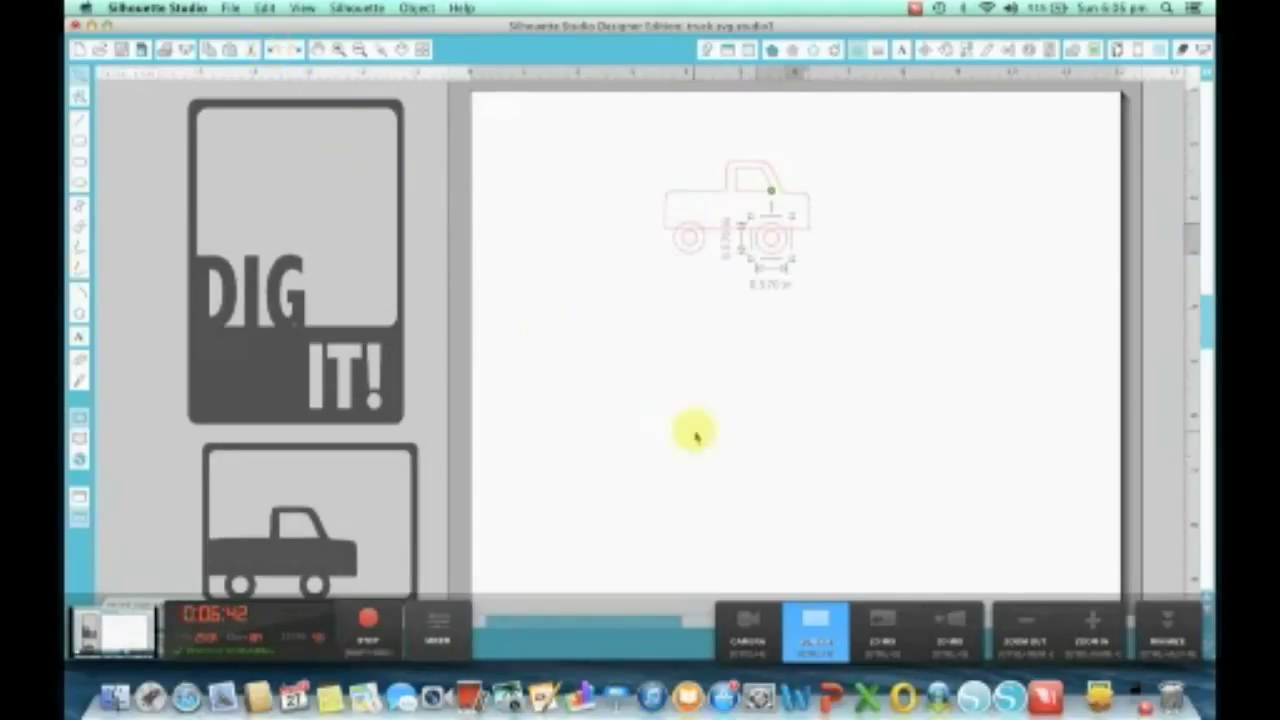
# Pull both wheels off the truck and make each wheel ring a compound path.
pyautogui.click(694, 242)
pyautogui.moveTo(694, 242); pyautogui.dragTo(680, 312)
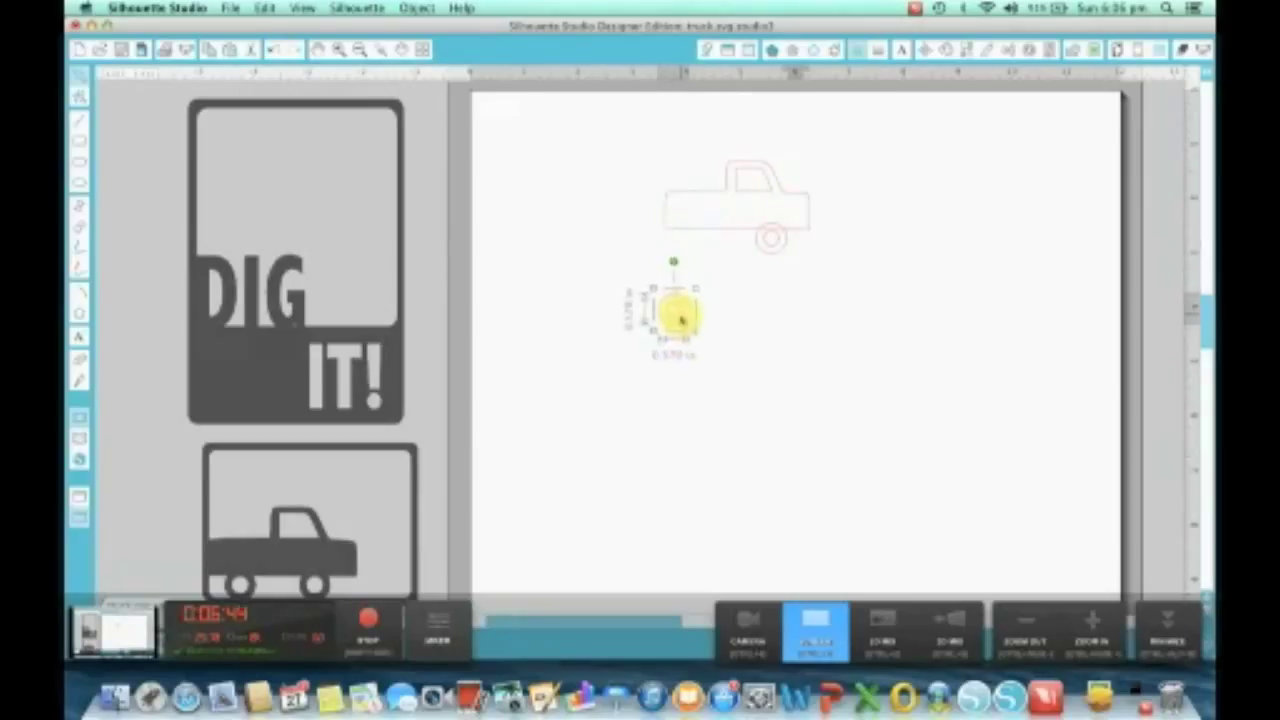
pyautogui.moveTo(768, 243); pyautogui.dragTo(754, 309)
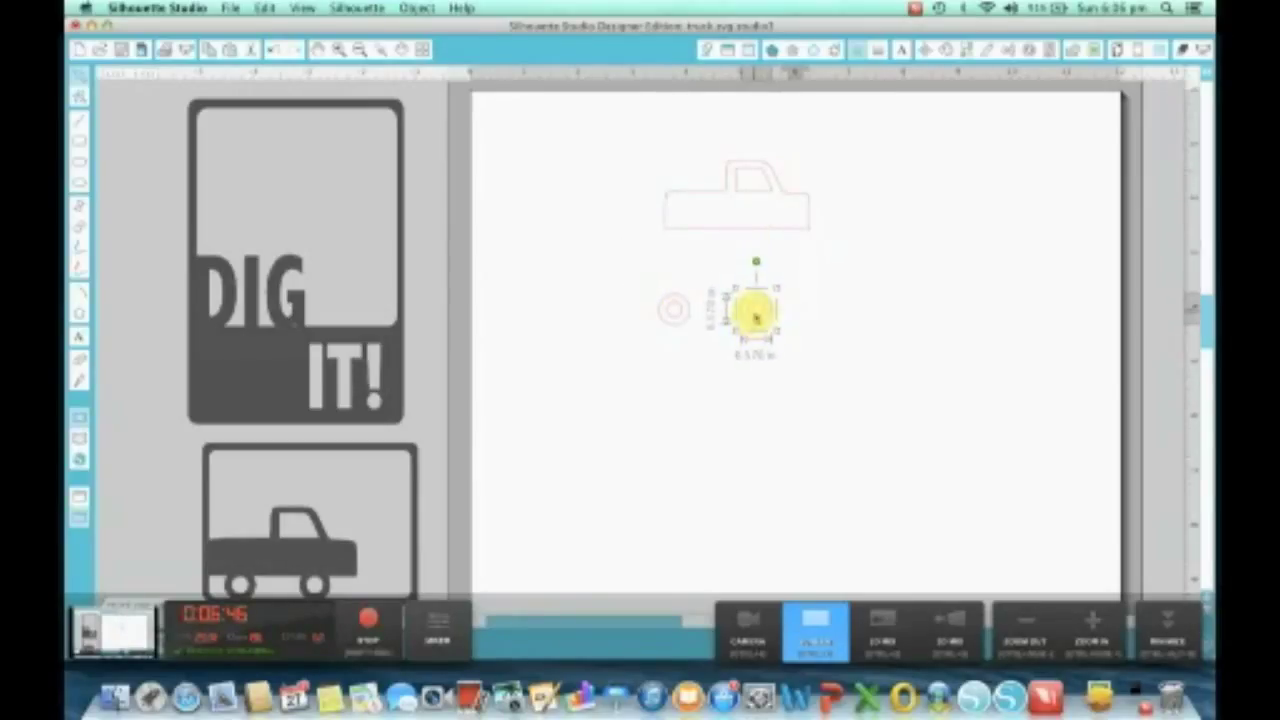
pyautogui.moveTo(623, 277); pyautogui.dragTo(693, 350)
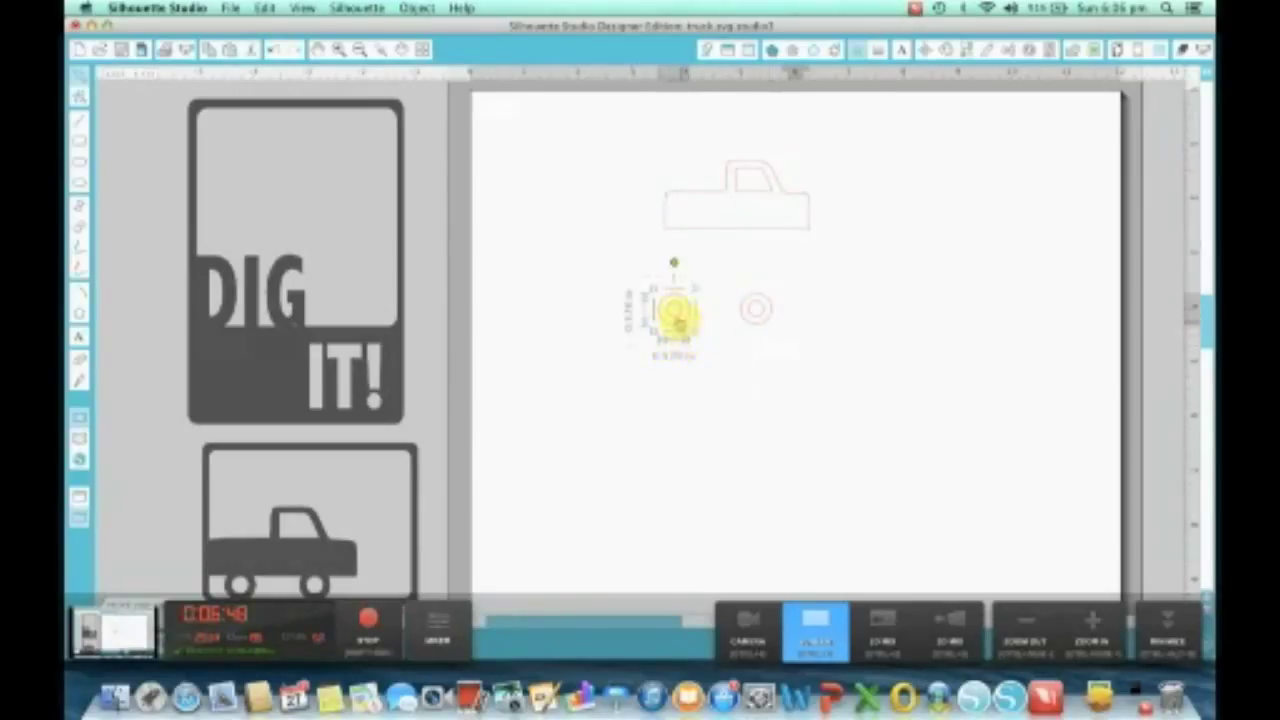
pyautogui.rightClick(678, 318)
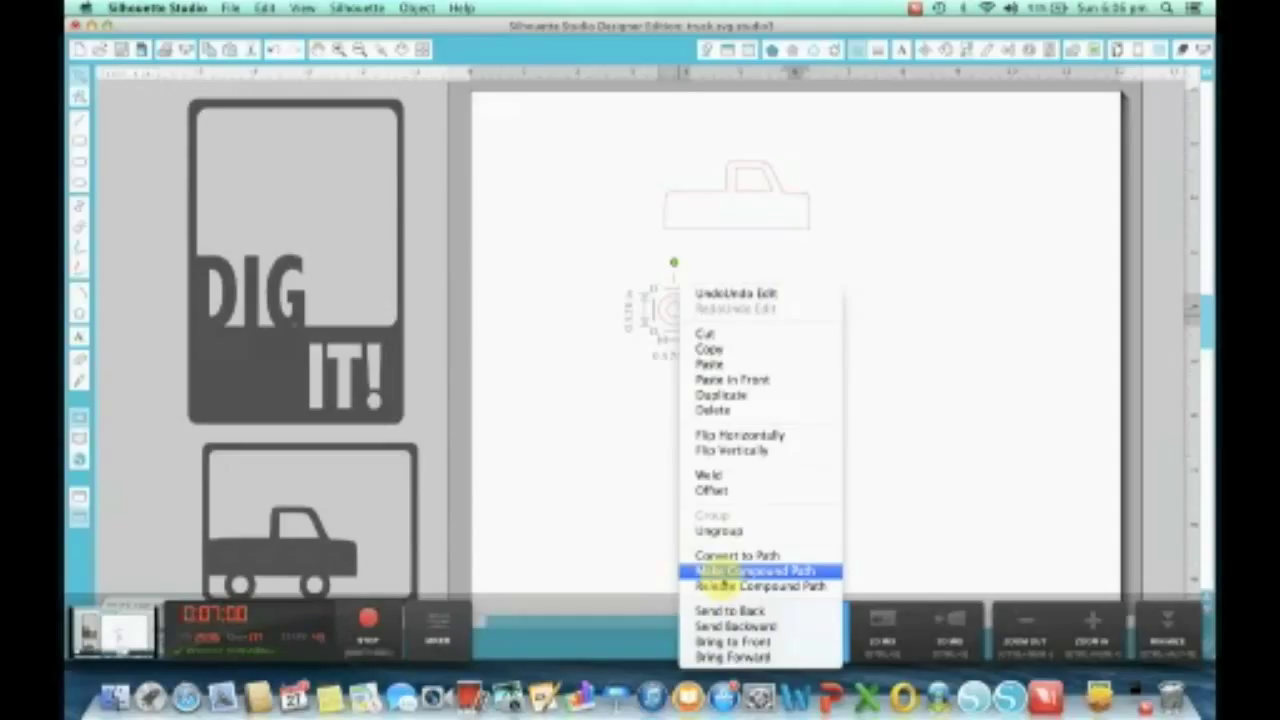
pyautogui.click(706, 580)
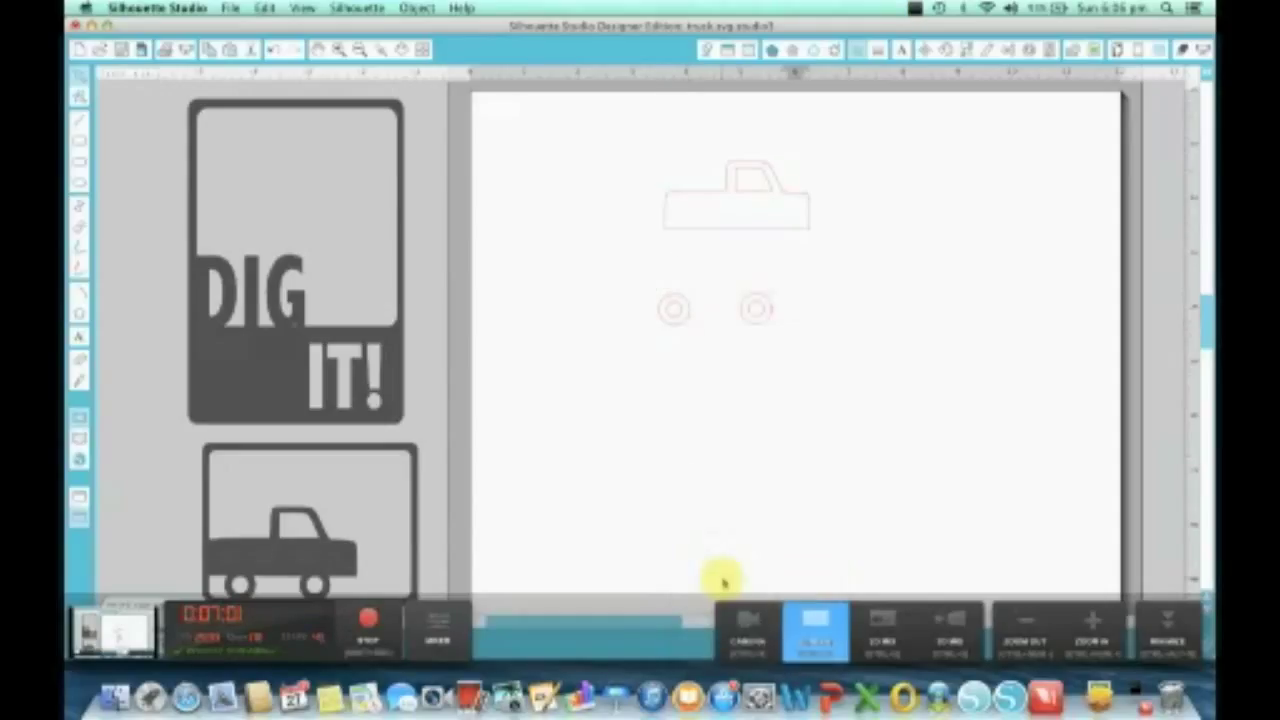
pyautogui.click(733, 300)
pyautogui.rightClick(757, 300)
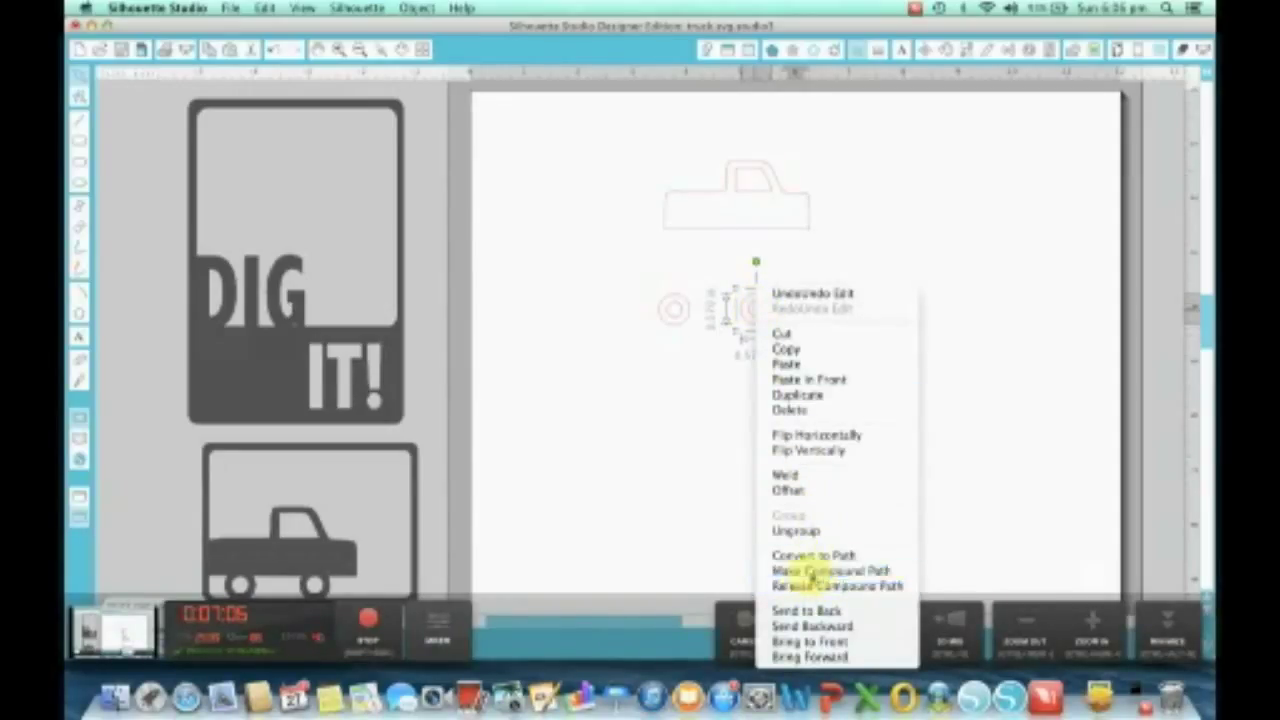
pyautogui.click(810, 571)
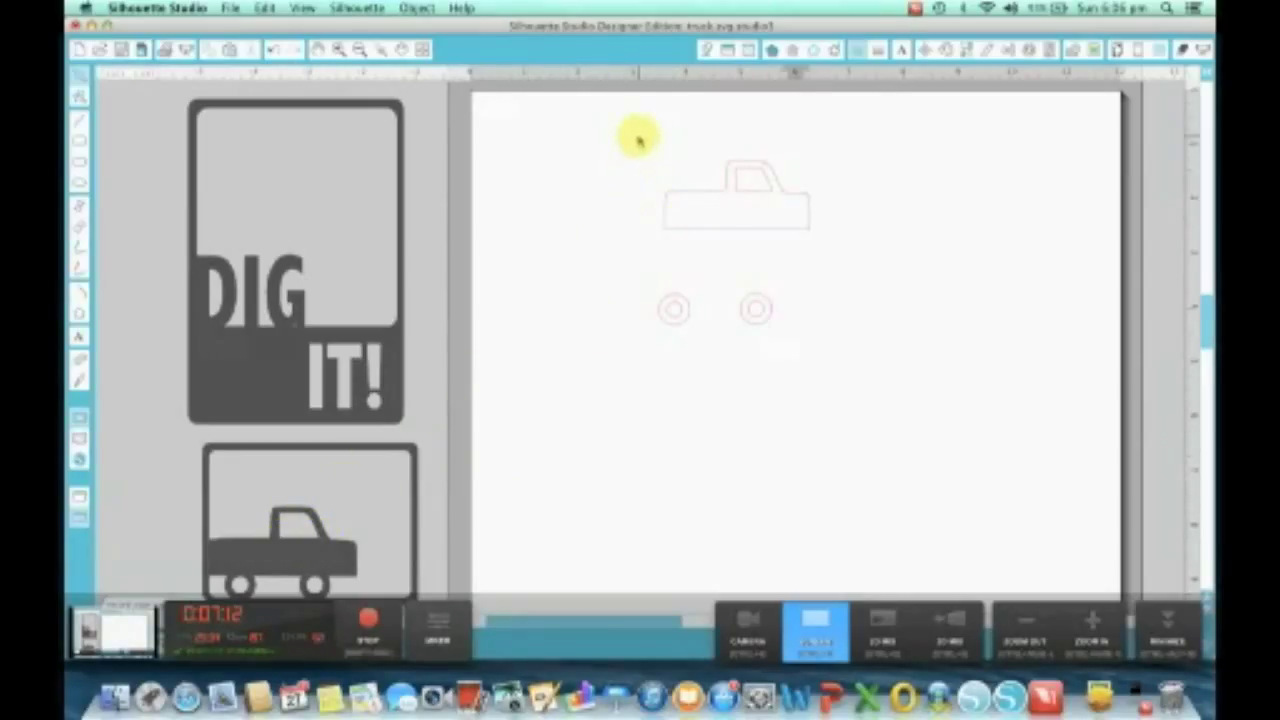
# Make the truck body a compound path and move the right wheel back to its rear.
pyautogui.moveTo(640, 134); pyautogui.dragTo(891, 274)
pyautogui.rightClick(750, 182)
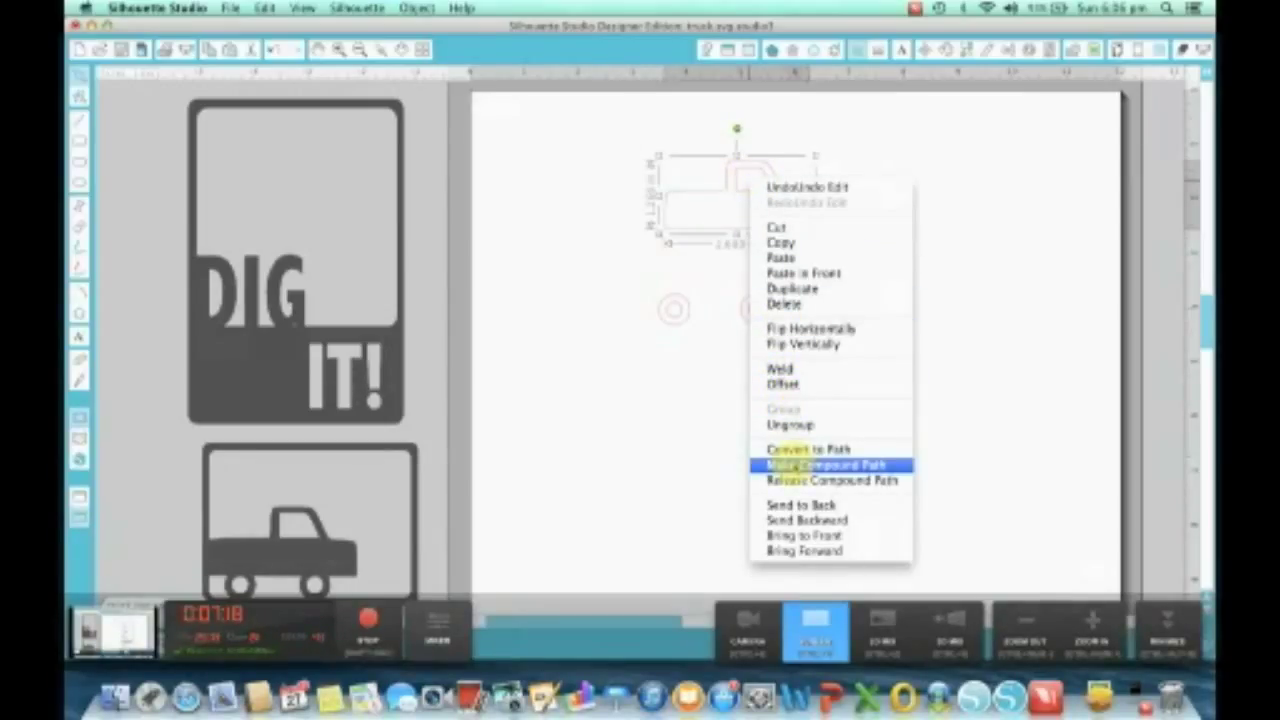
pyautogui.click(785, 466)
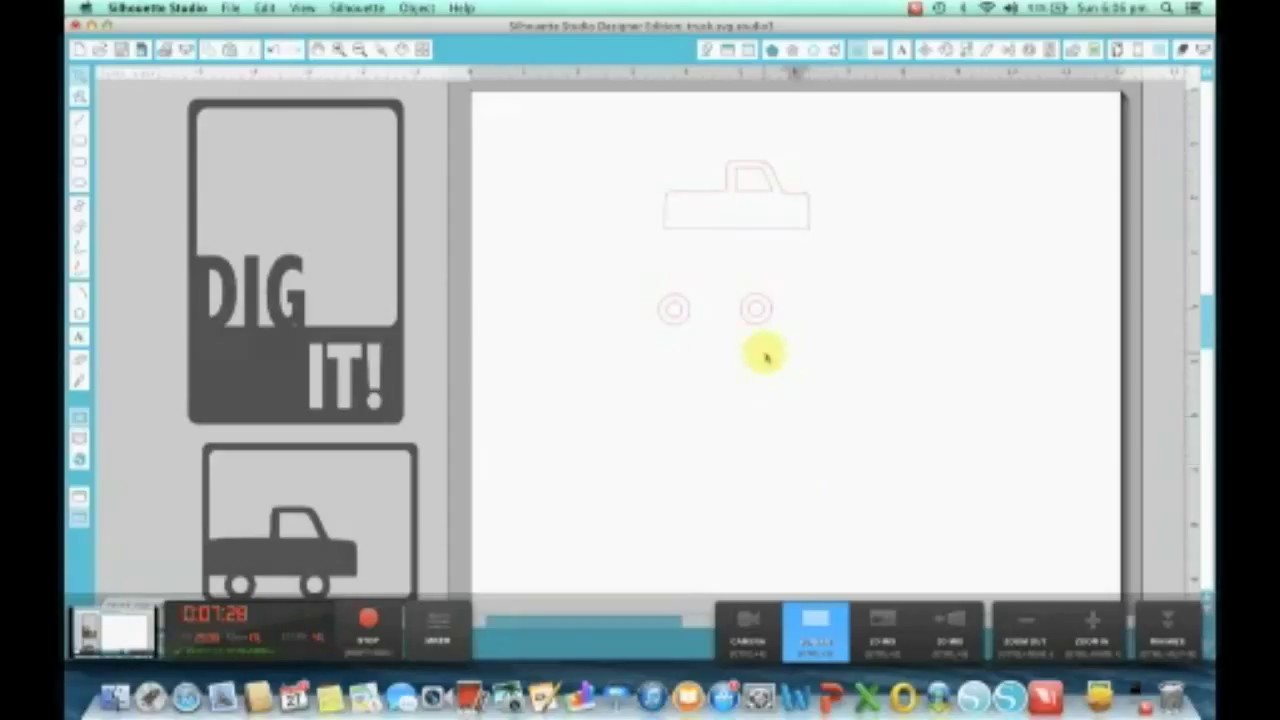
pyautogui.click(756, 313)
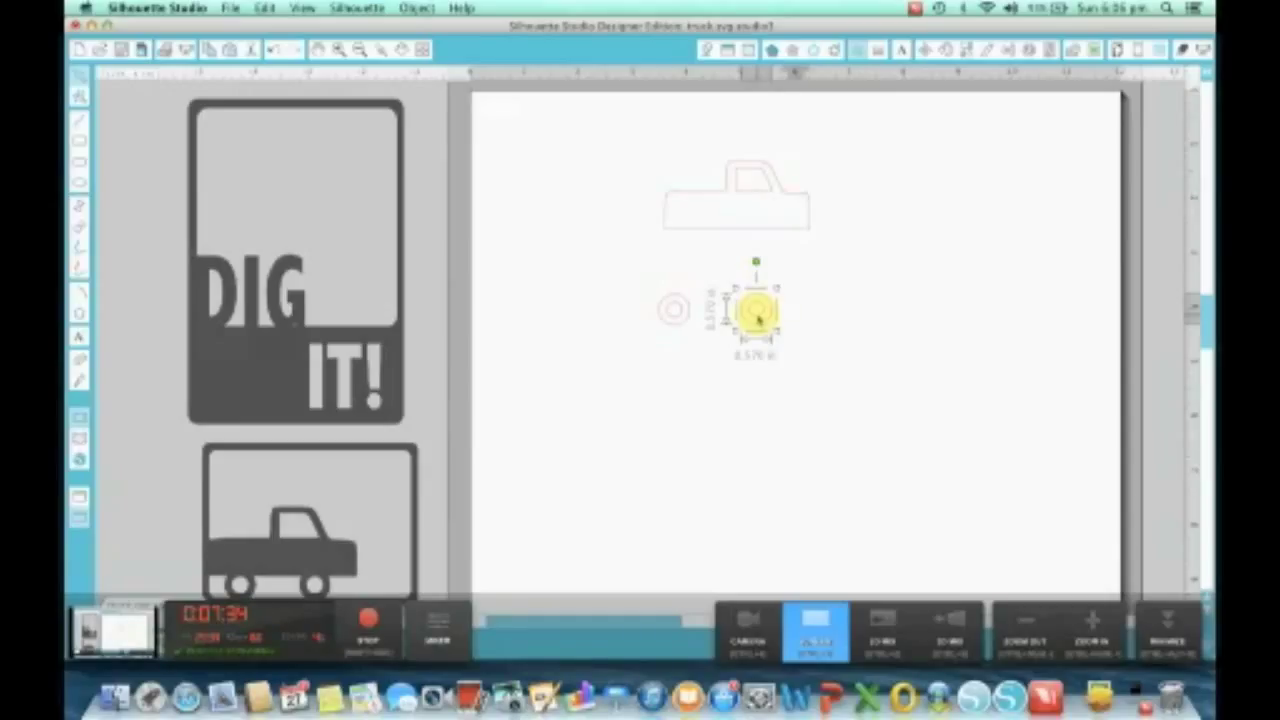
pyautogui.moveTo(757, 312); pyautogui.dragTo(776, 244)
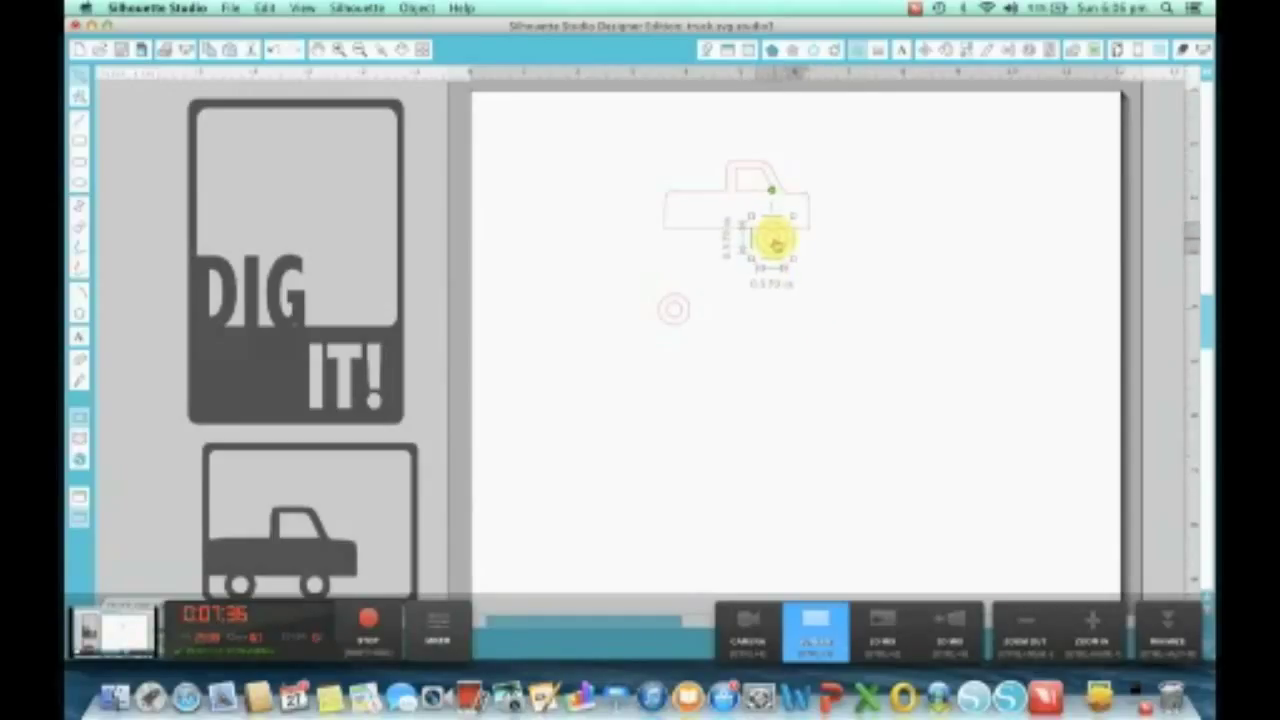
# Put the left wheel back at the truck's front and weld the body and both wheels.
pyautogui.click(673, 312)
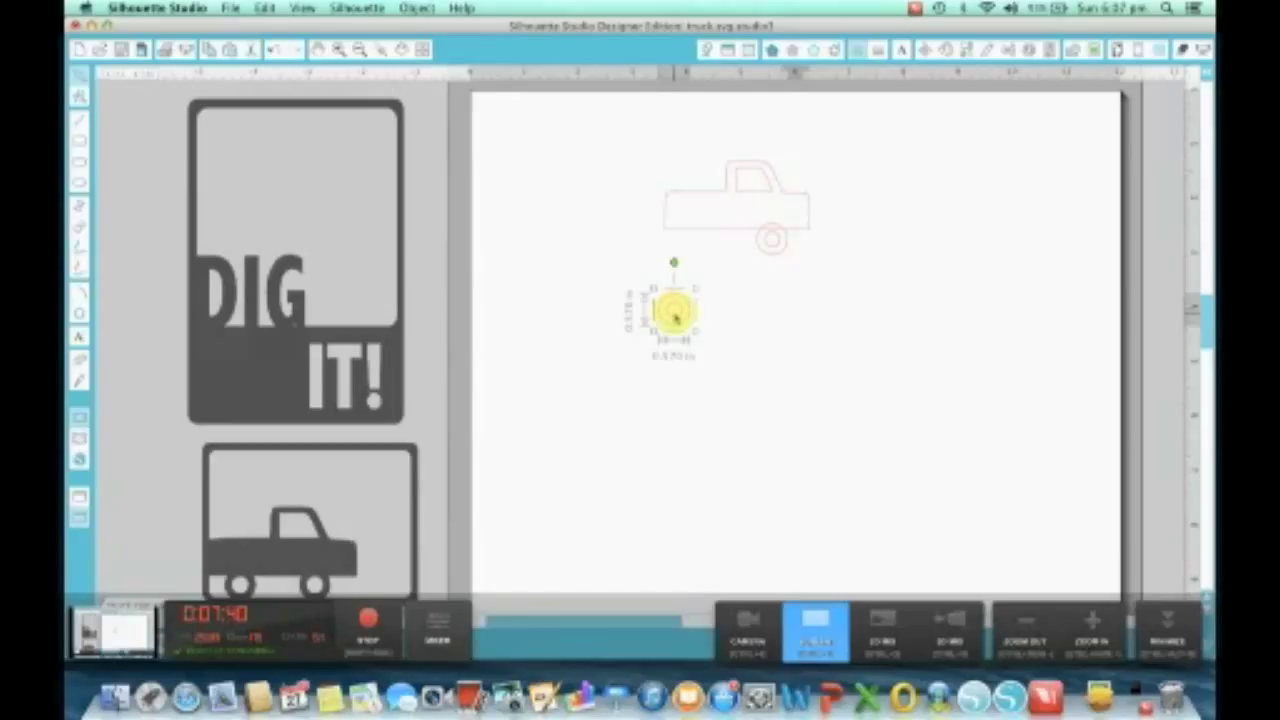
pyautogui.moveTo(675, 317); pyautogui.dragTo(705, 242)
pyautogui.click(780, 343)
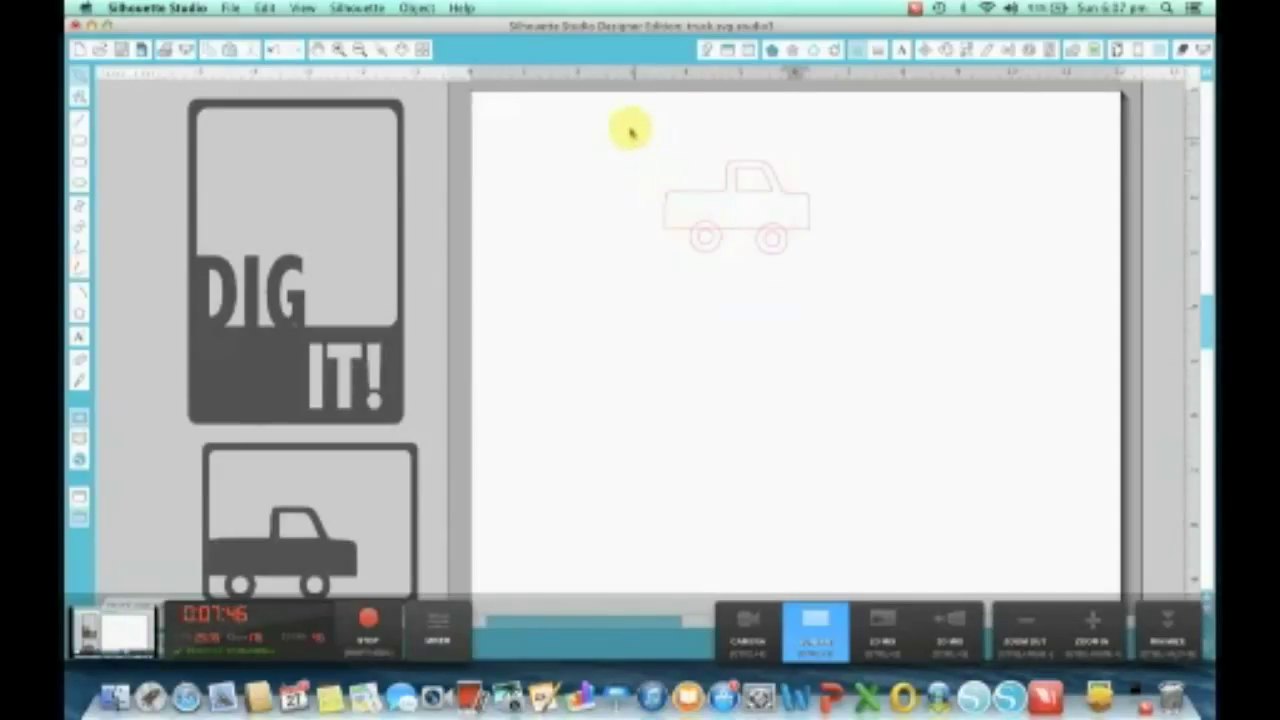
pyautogui.moveTo(630, 126); pyautogui.dragTo(750, 356)
pyautogui.click(760, 210)
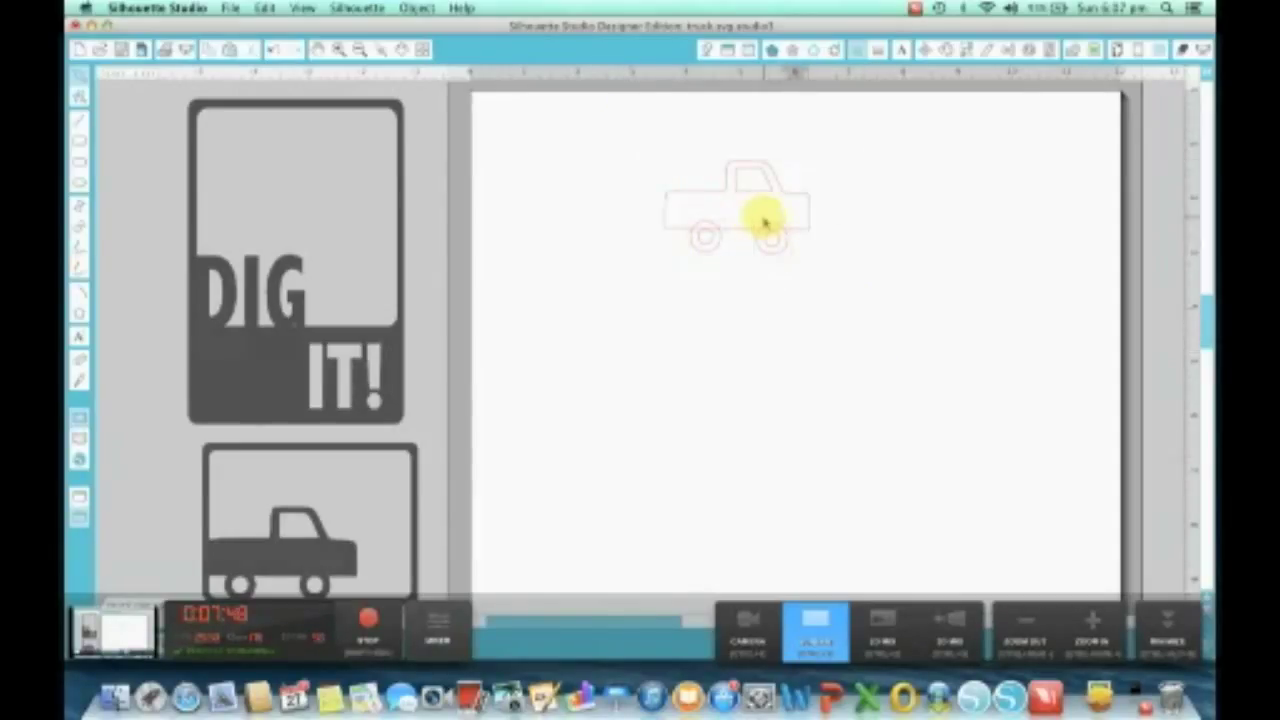
pyautogui.moveTo(623, 137); pyautogui.dragTo(771, 294)
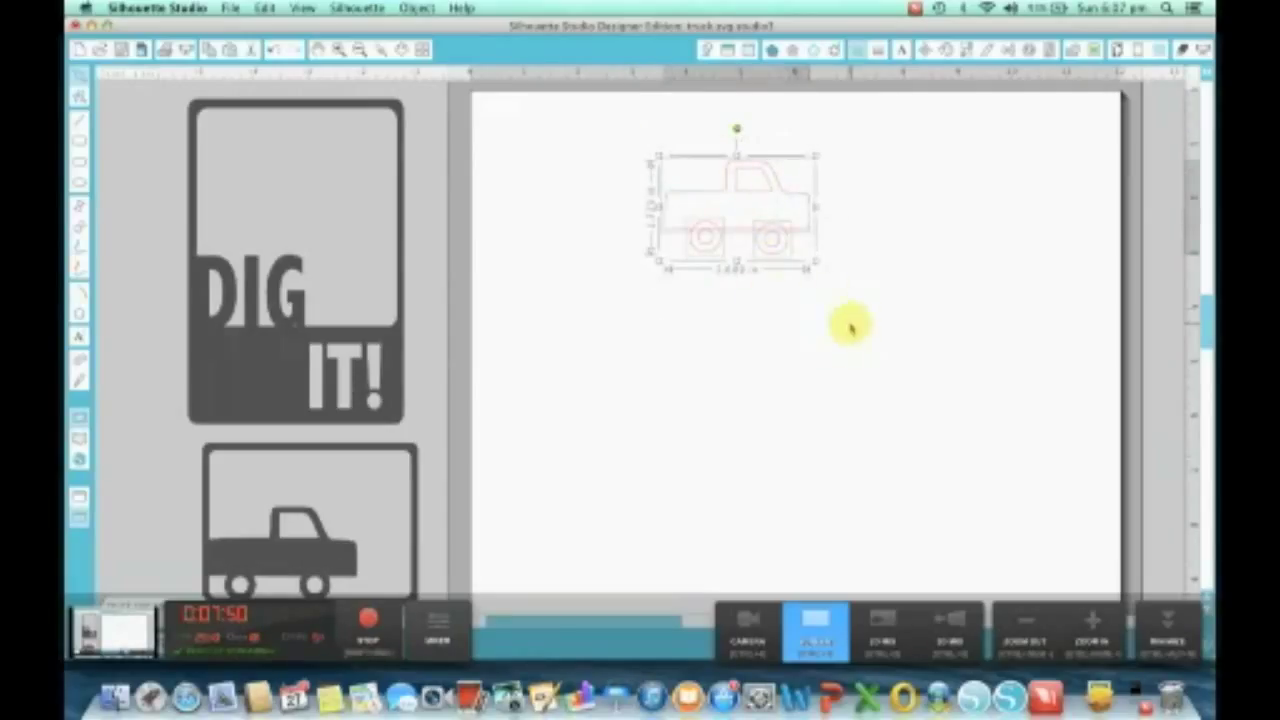
pyautogui.rightClick(751, 204)
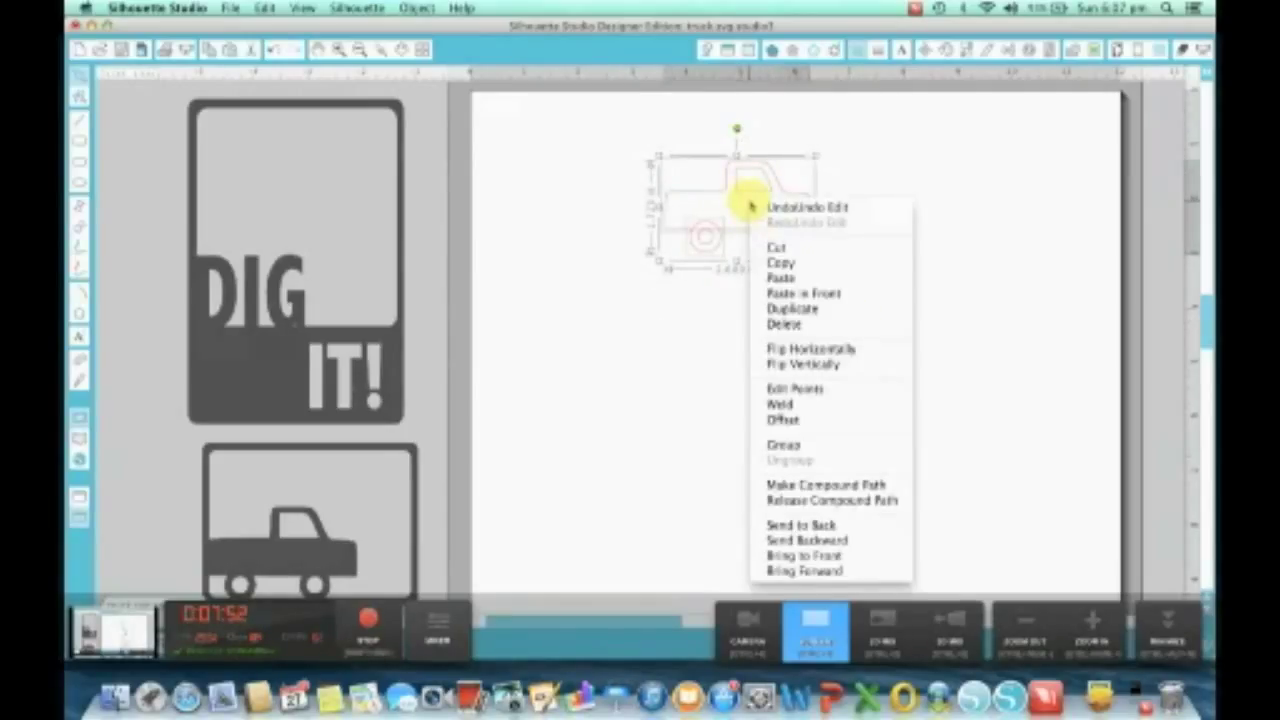
pyautogui.click(780, 404)
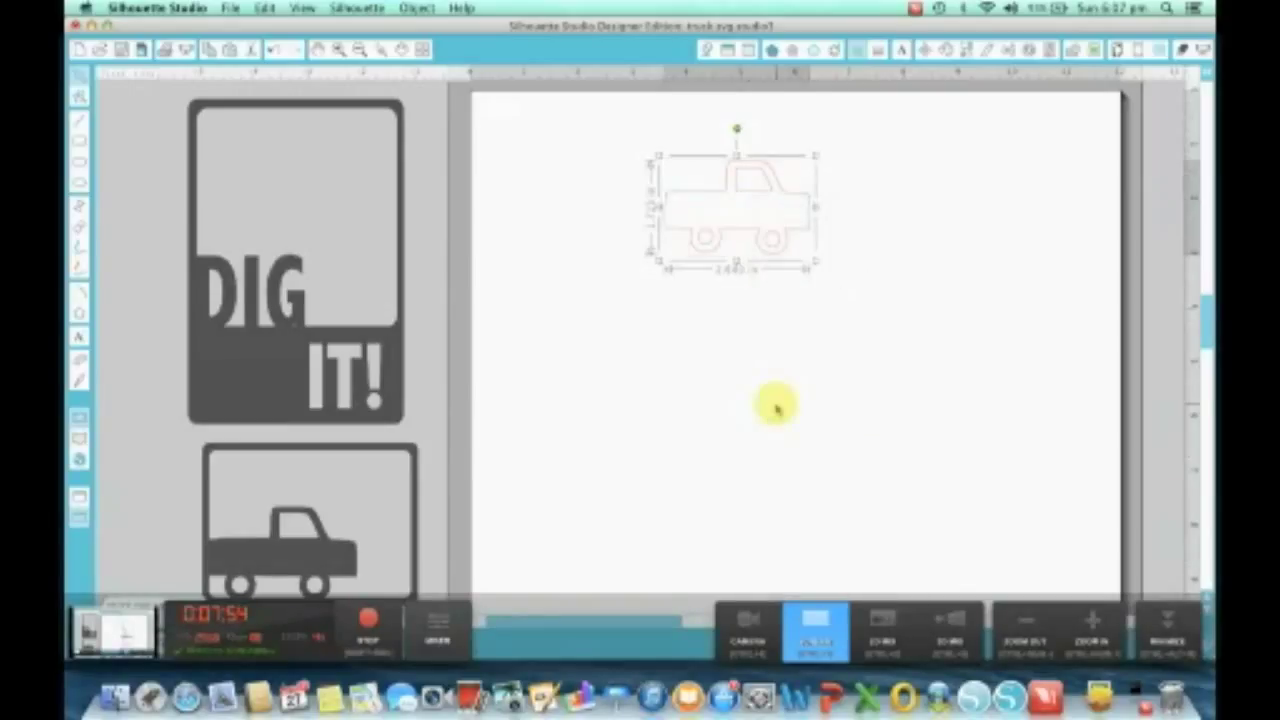
# Draw a rectangle below the welded truck outline.
pyautogui.click(768, 352)
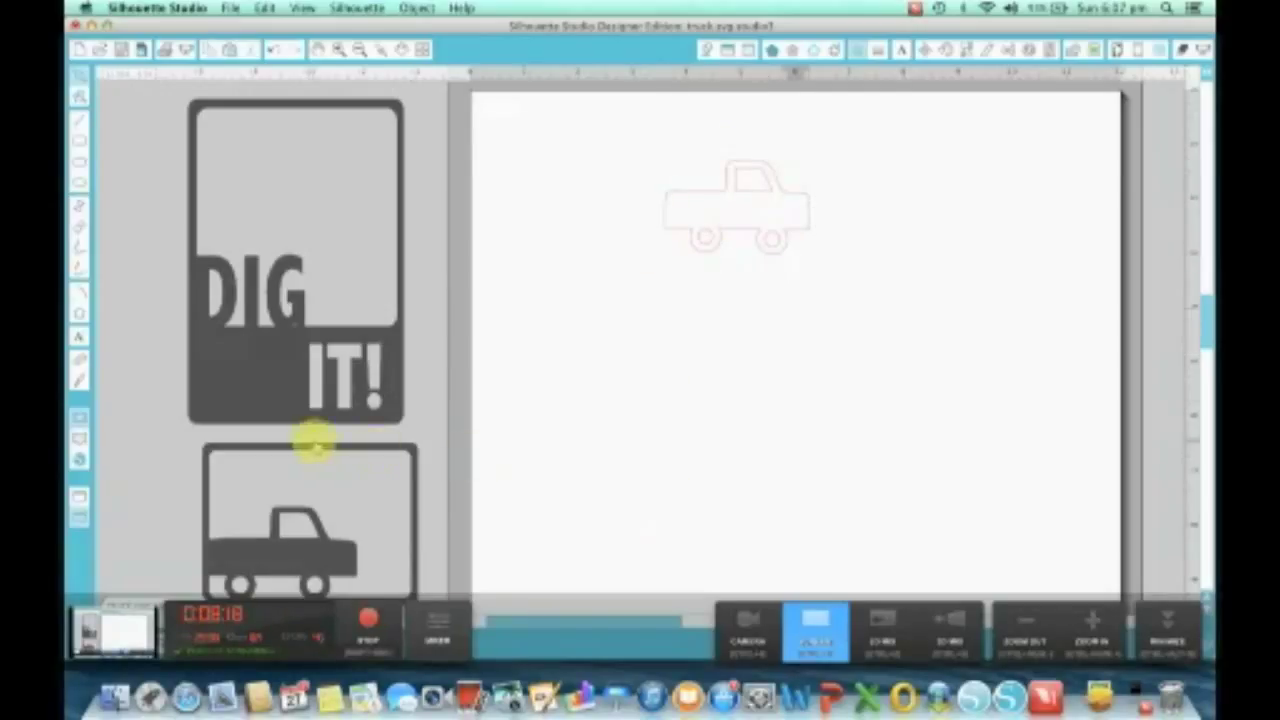
pyautogui.click(78, 150)
pyautogui.moveTo(585, 327); pyautogui.dragTo(900, 497)
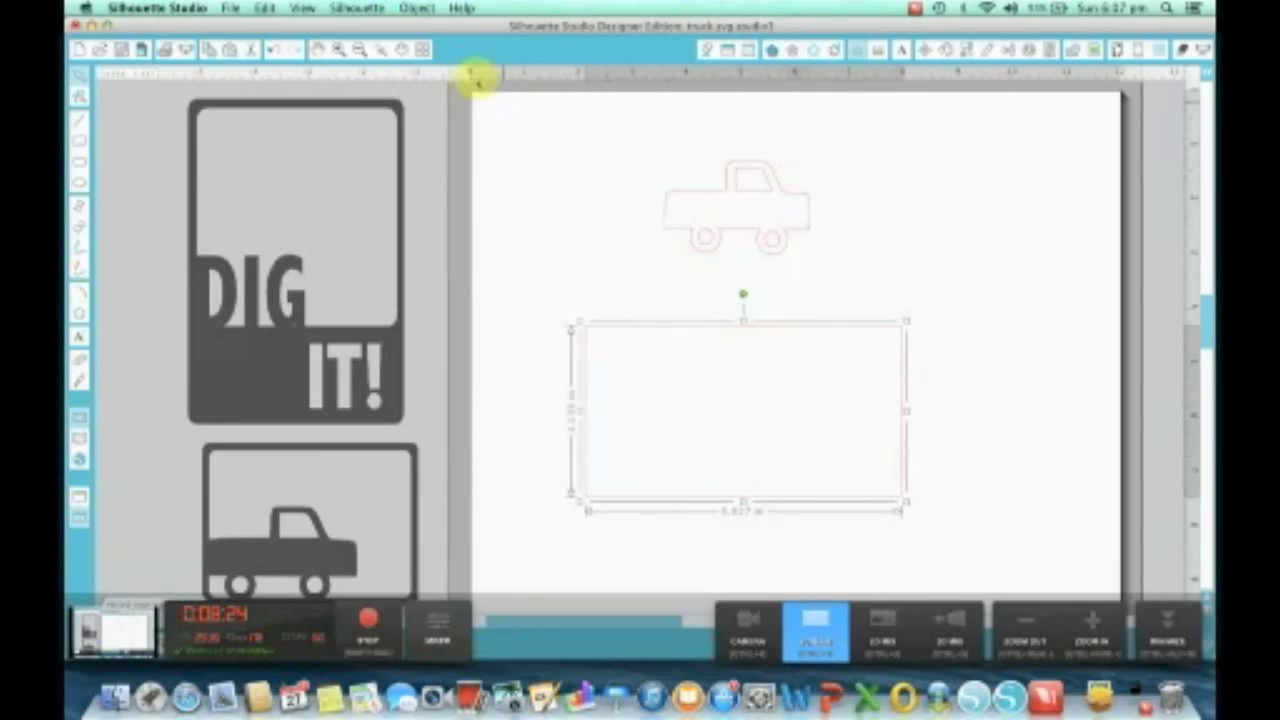
# Resize the rectangle to 4.000 by 3.000 inches with the aspect ratio unlocked.
pyautogui.click(416, 8)
pyautogui.click(420, 45)
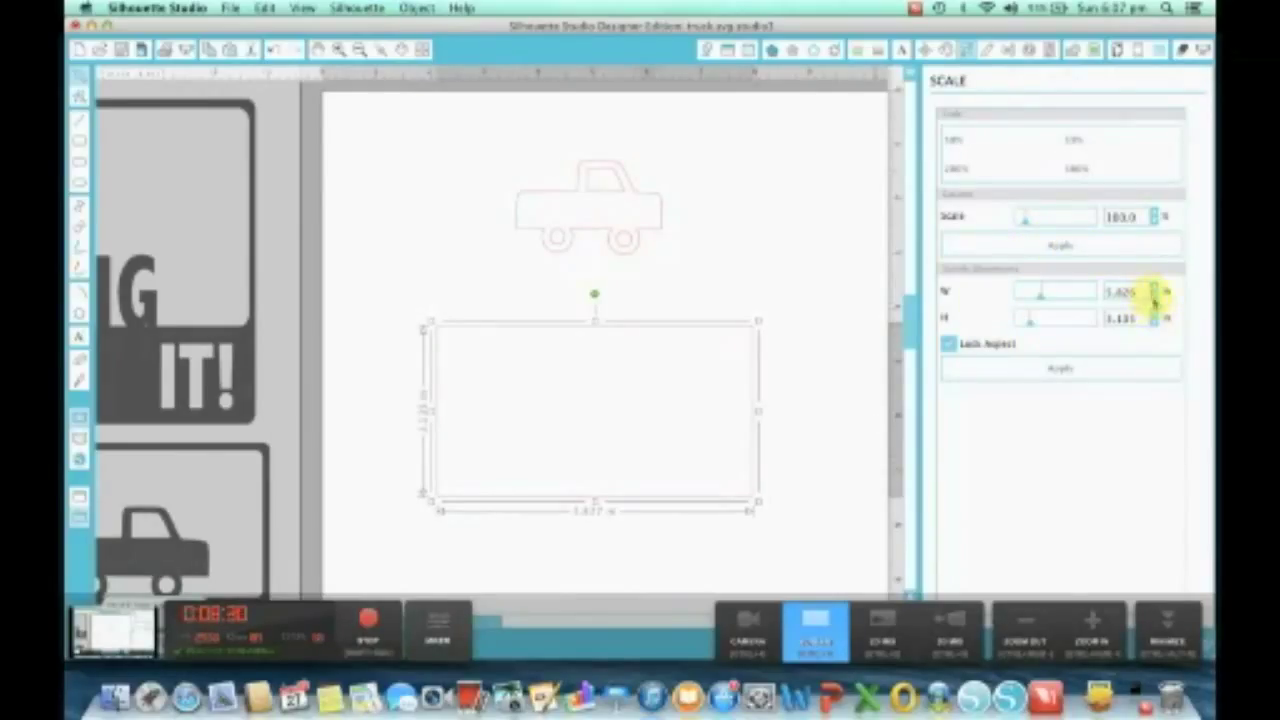
pyautogui.moveTo(1140, 291); pyautogui.dragTo(1086, 288)
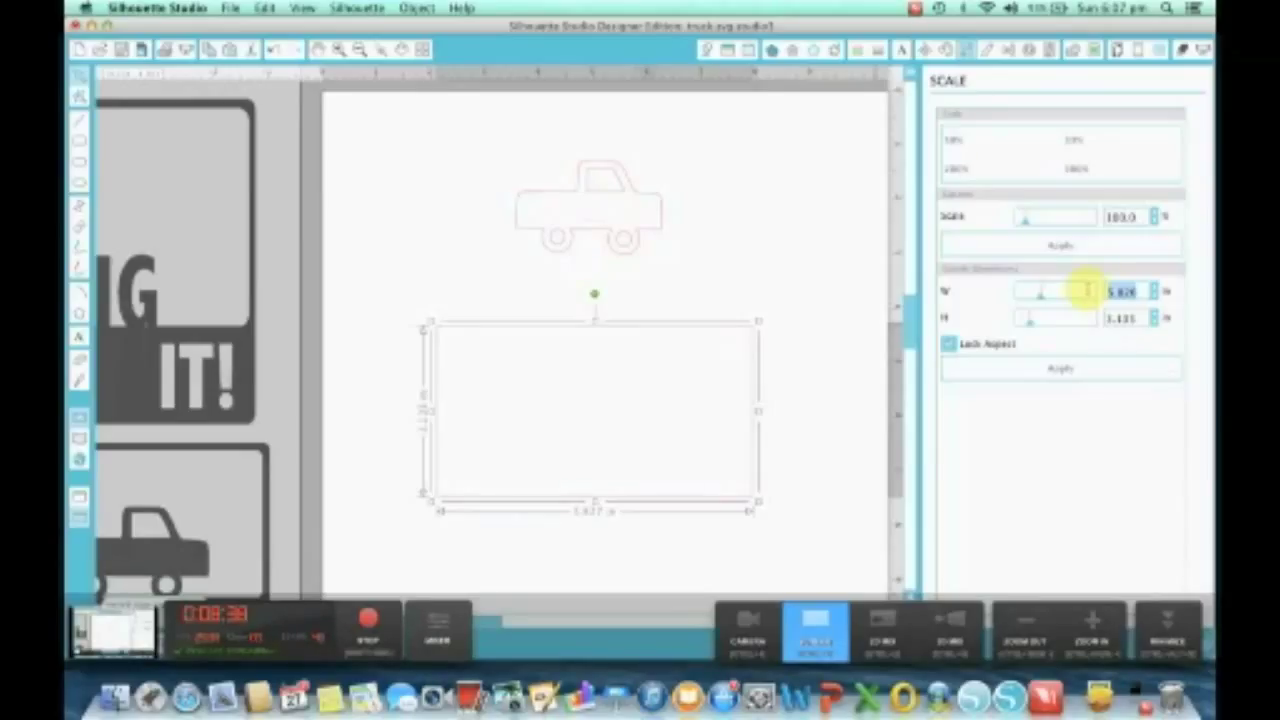
pyautogui.write('4')
pyautogui.click(1128, 318)
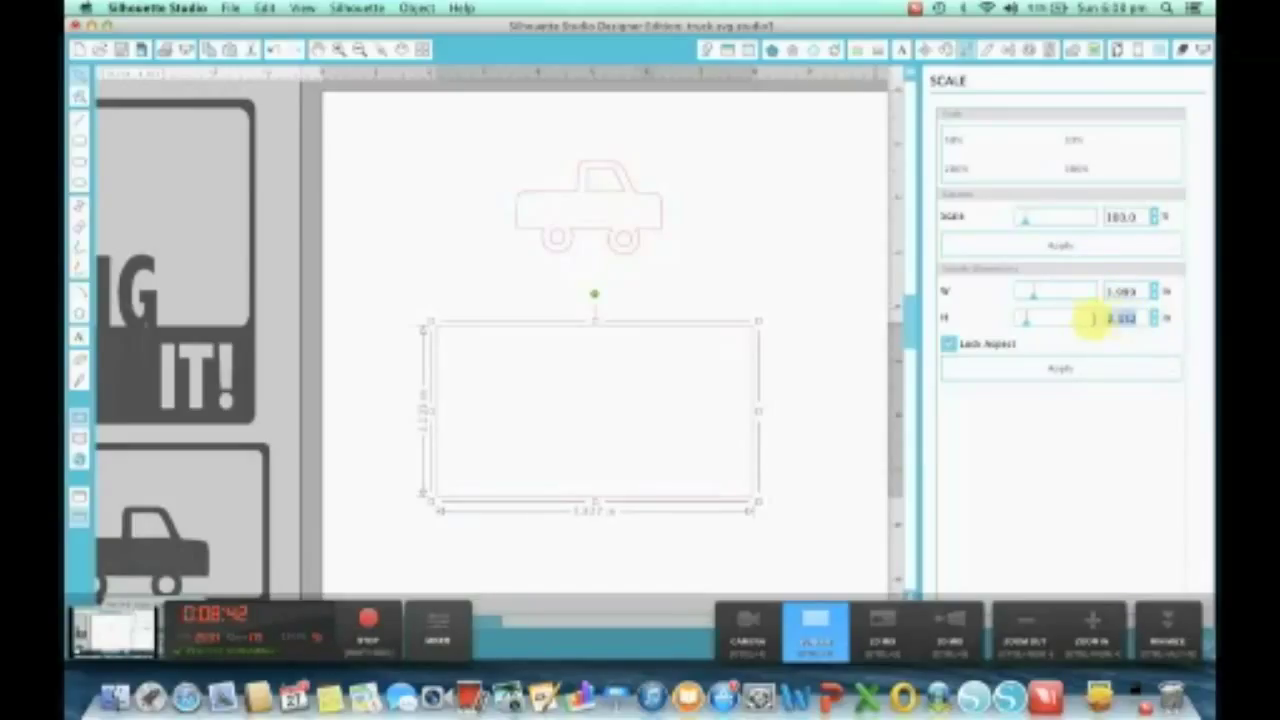
pyautogui.write('3')
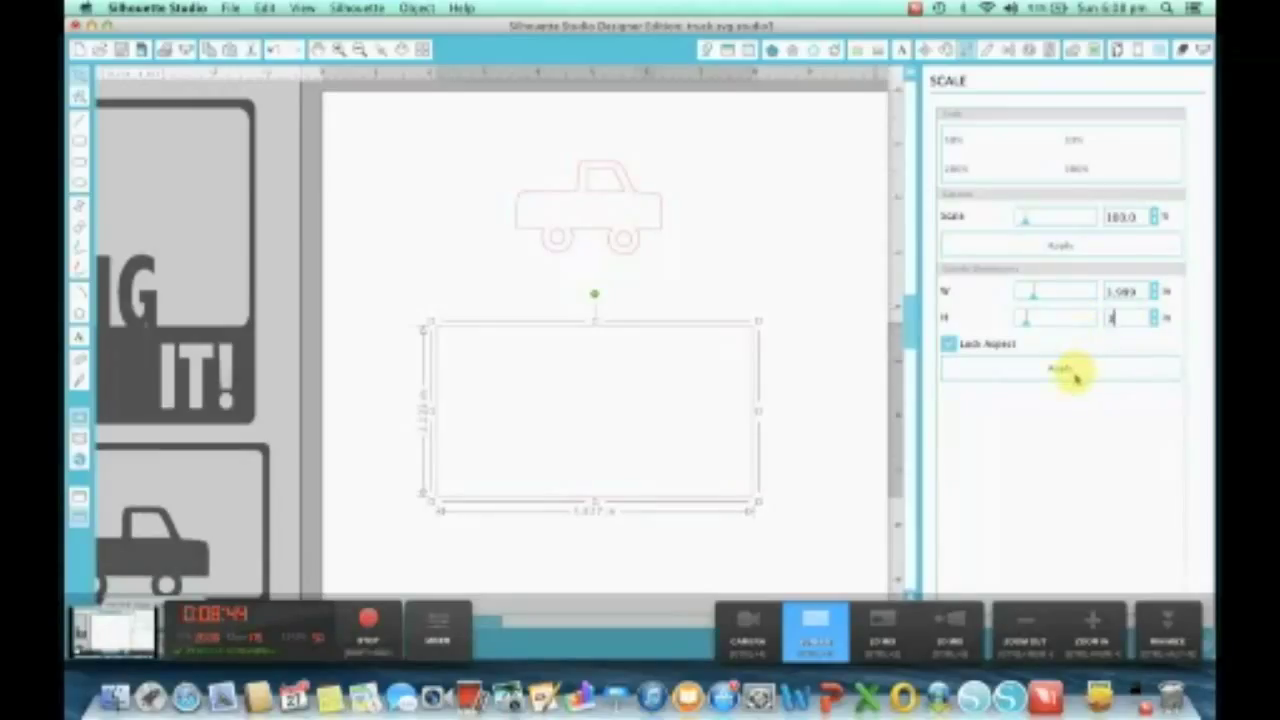
pyautogui.click(948, 344)
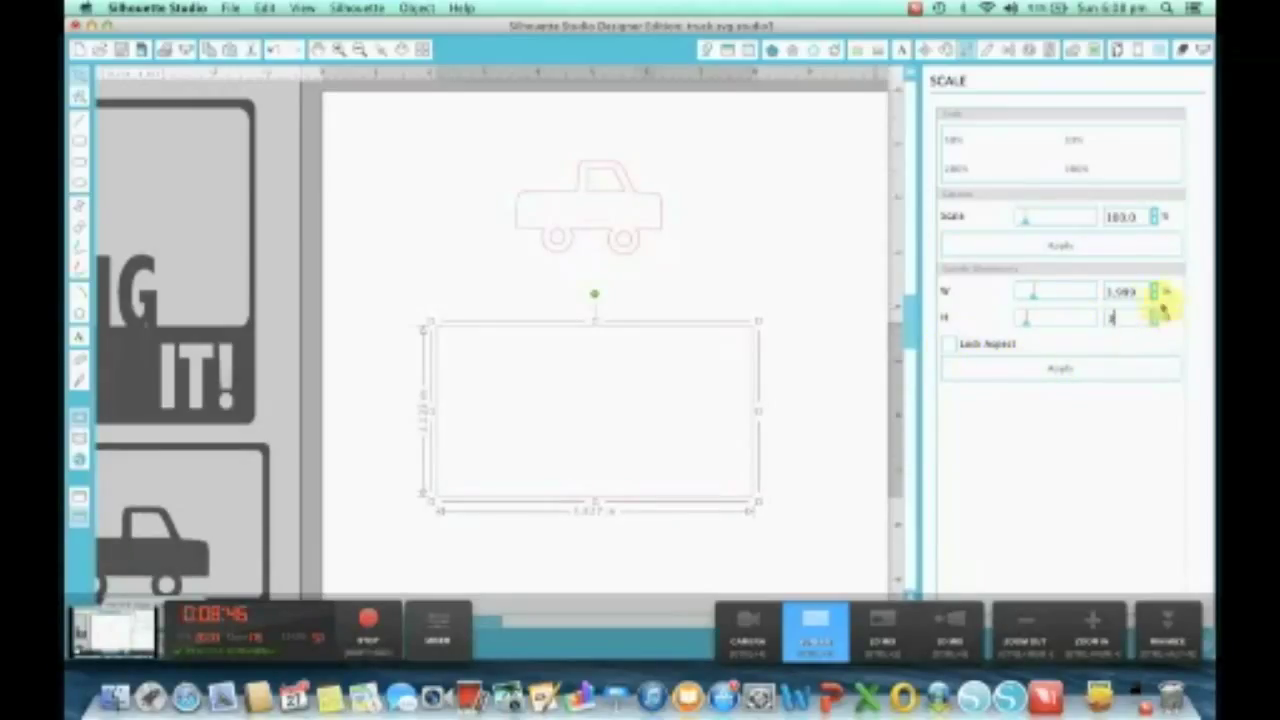
pyautogui.doubleClick(1130, 290)
pyautogui.write('4')
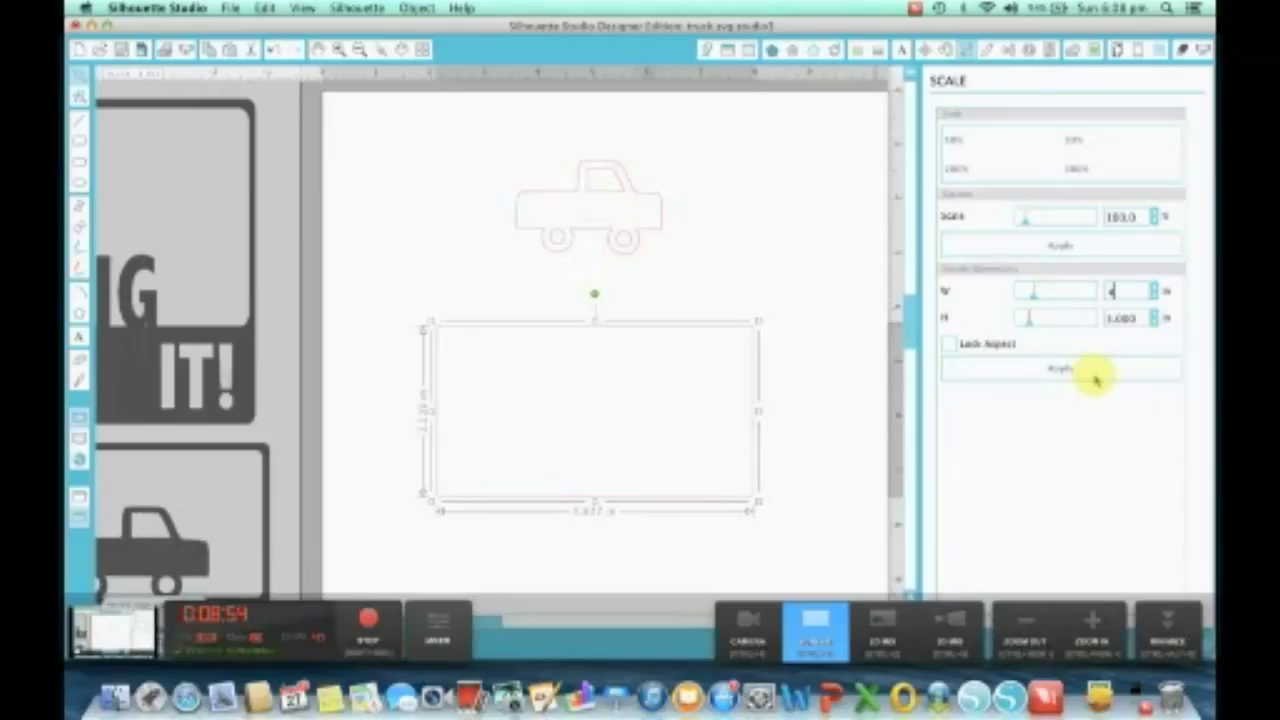
pyautogui.click(1095, 372)
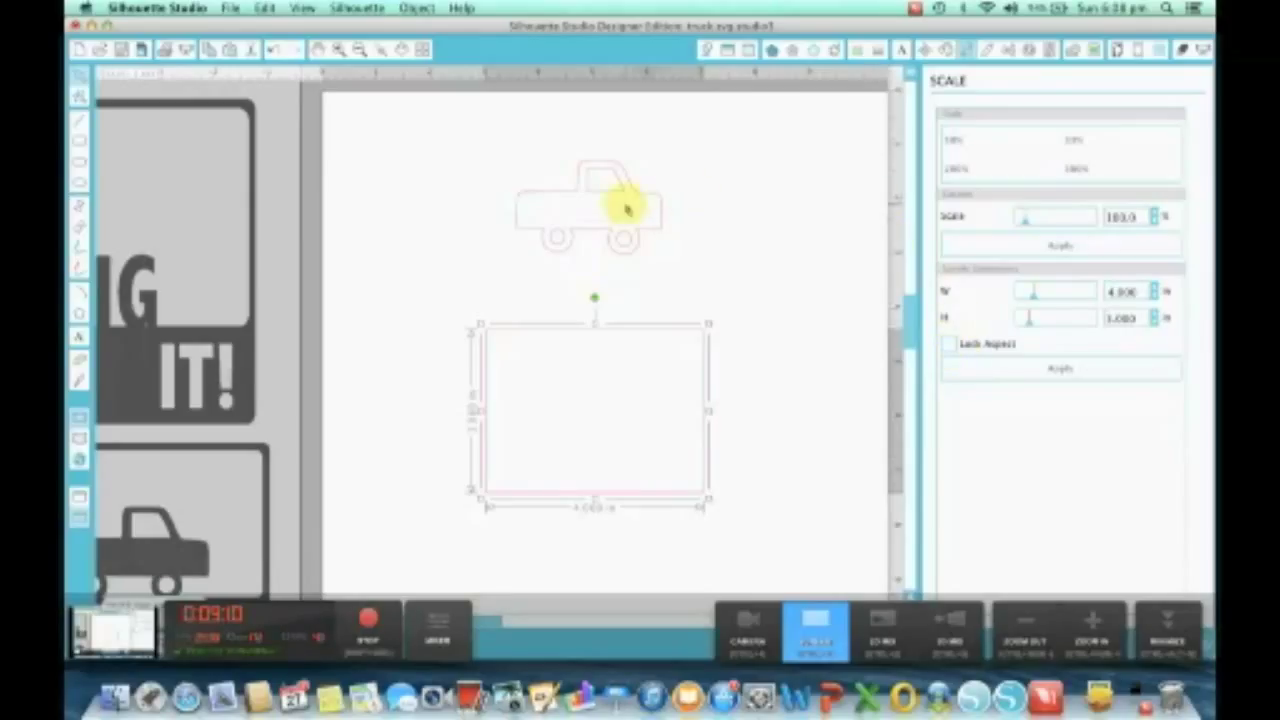
# Add a 0.25-inch internal offset with Corner style inside the rectangle.
pyautogui.click(600, 229)
pyautogui.click(549, 328)
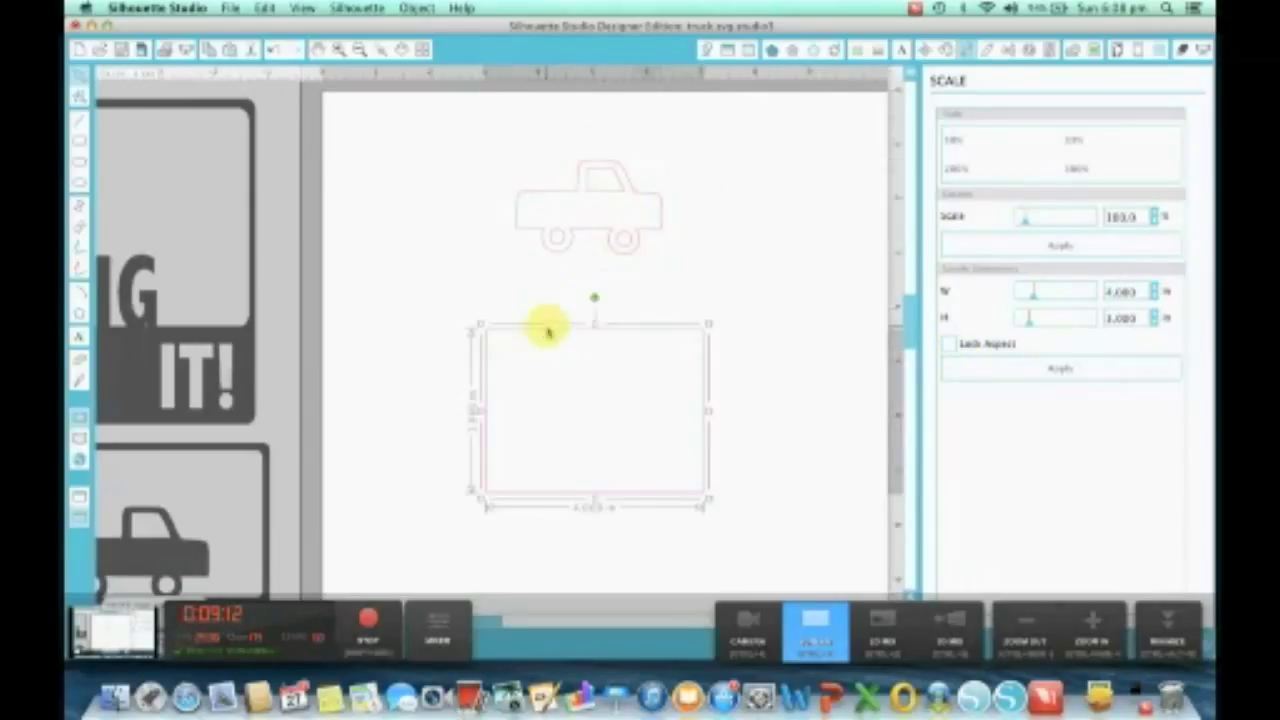
pyautogui.click(1095, 50)
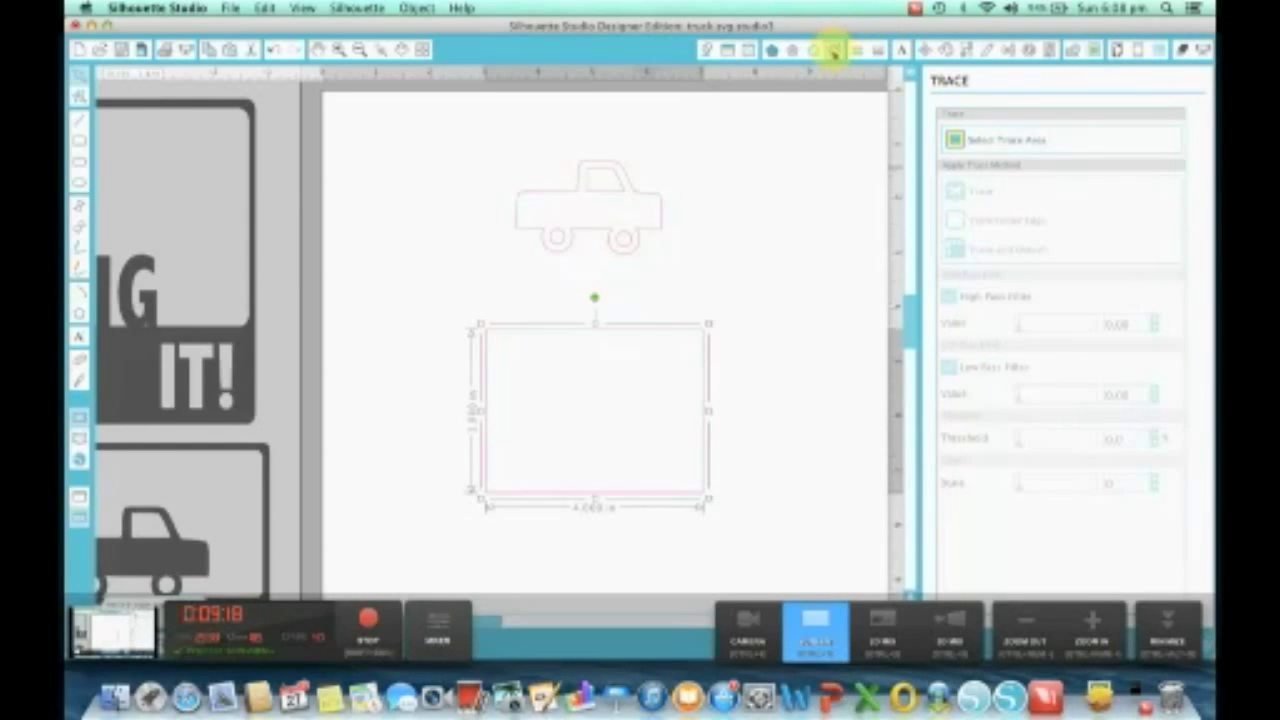
pyautogui.click(833, 49)
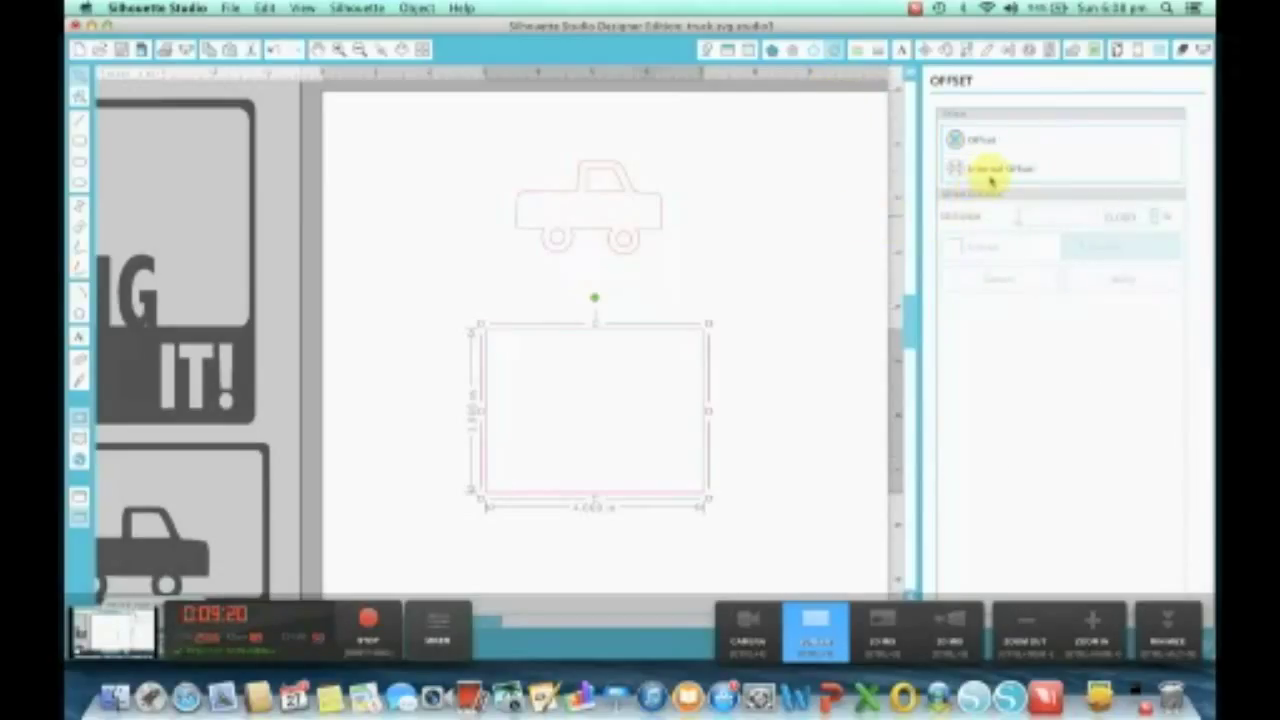
pyautogui.click(992, 172)
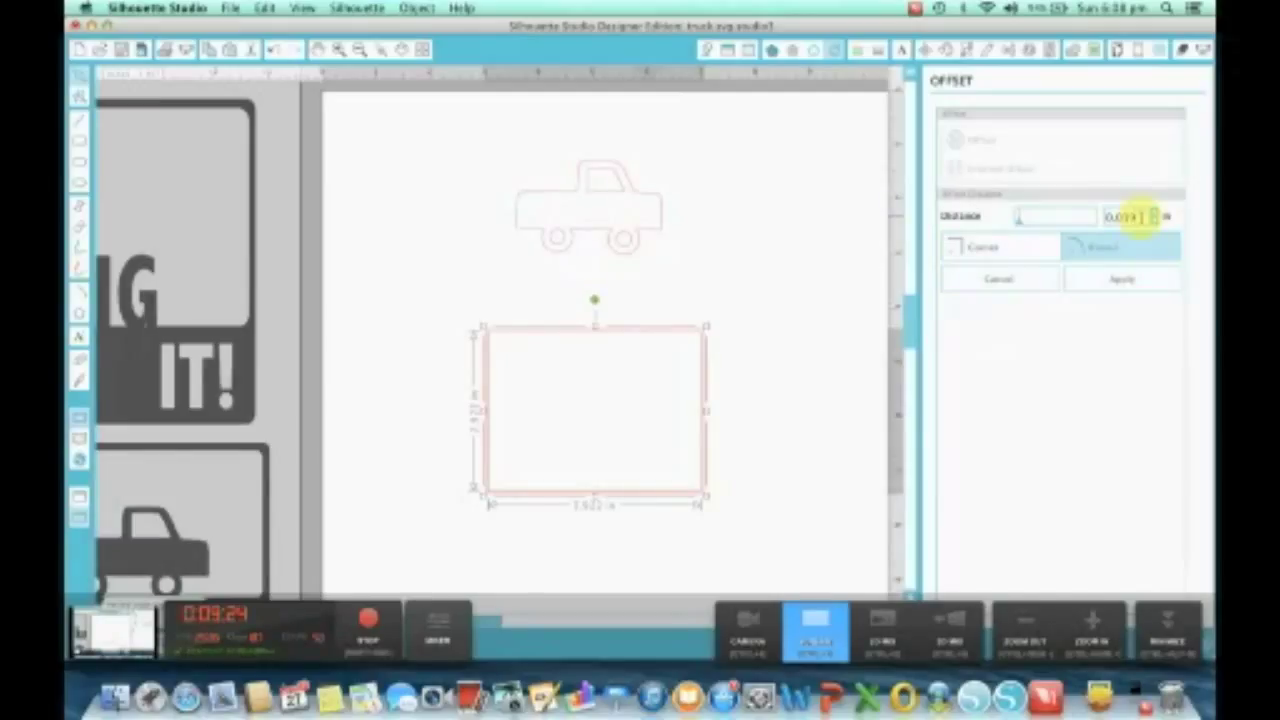
pyautogui.press('BackSpace')
pyautogui.write('25')
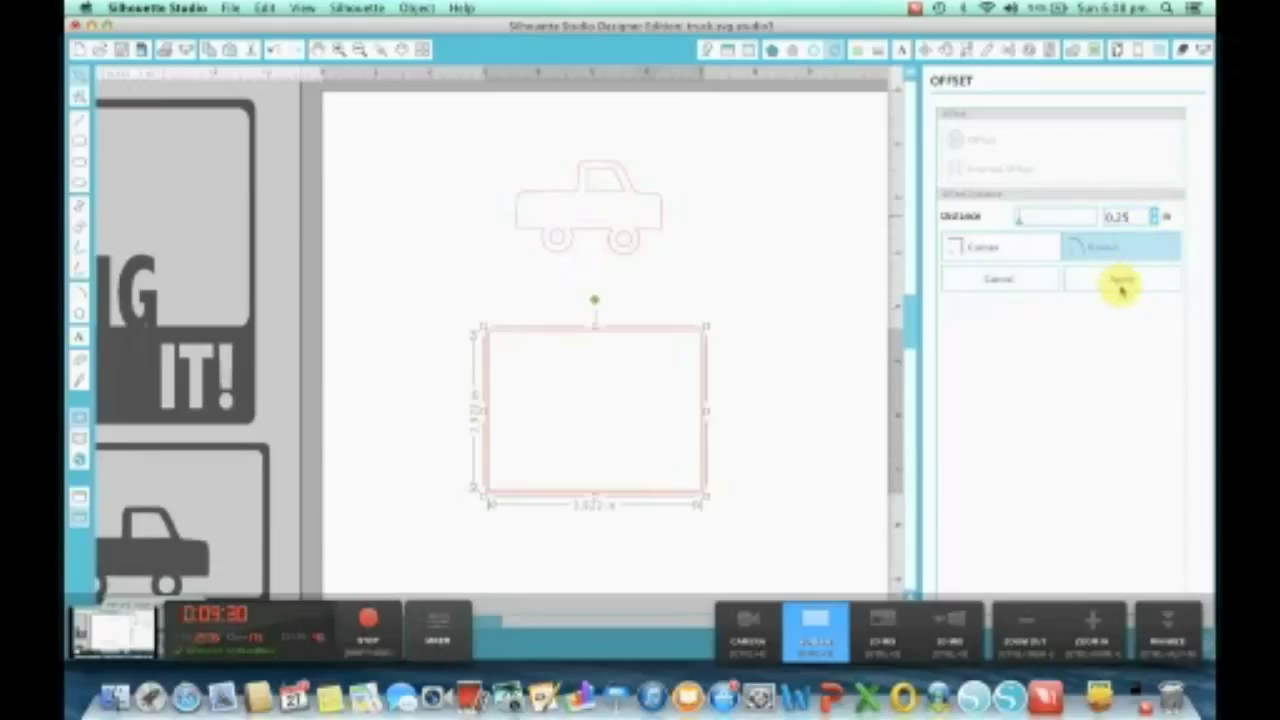
pyautogui.click(1021, 252)
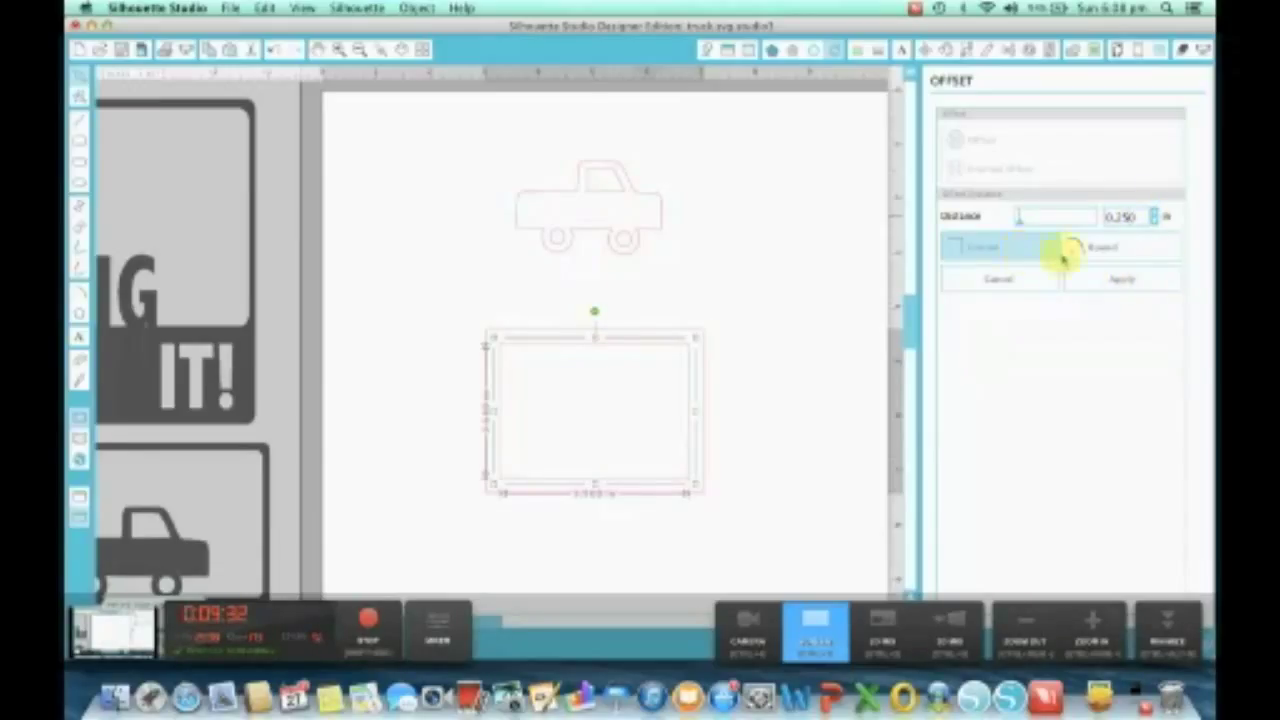
pyautogui.click(1146, 277)
pyautogui.click(802, 410)
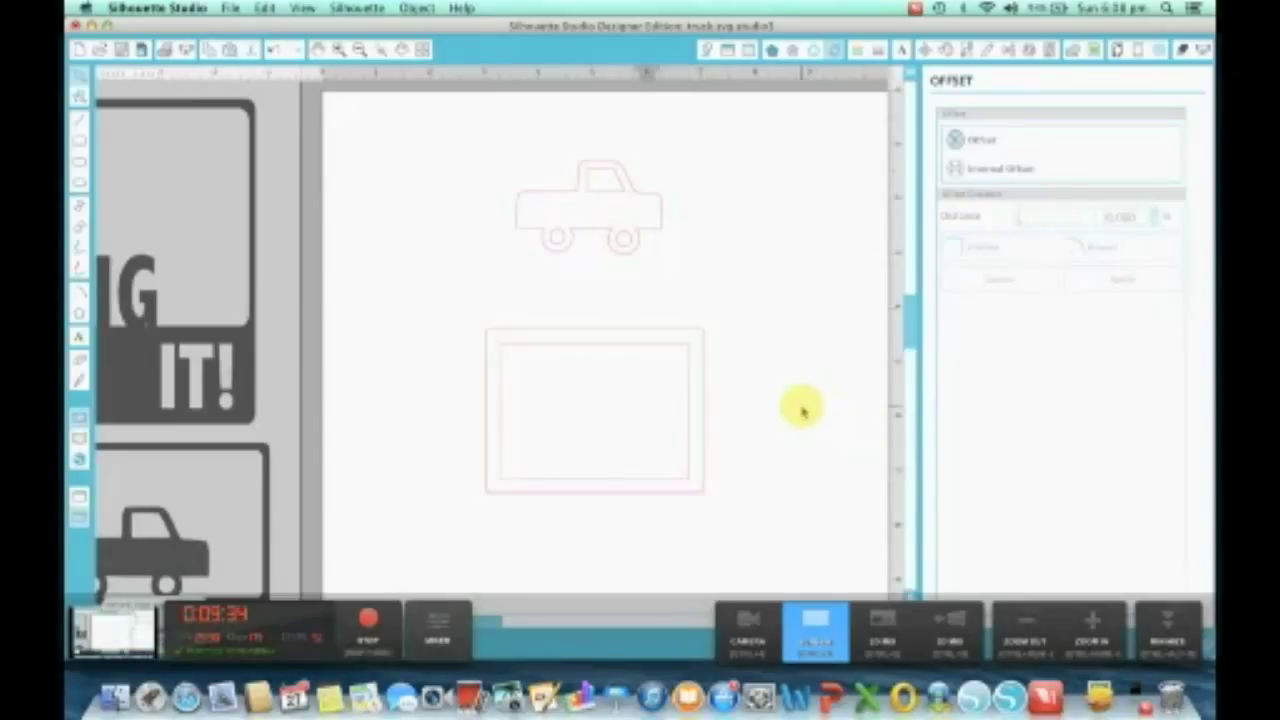
# Move the truck into the rectangle, group then undo, and select the whole design.
pyautogui.moveTo(617, 239); pyautogui.dragTo(600, 476)
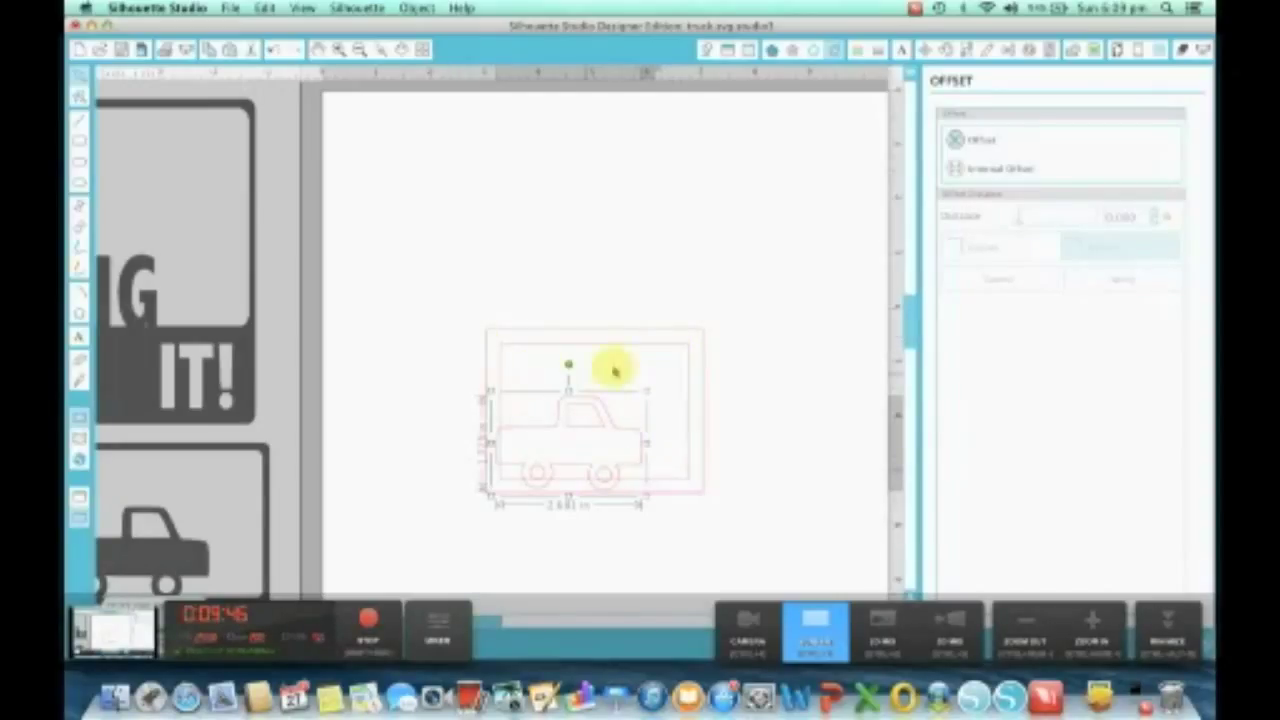
pyautogui.moveTo(446, 295); pyautogui.dragTo(573, 543)
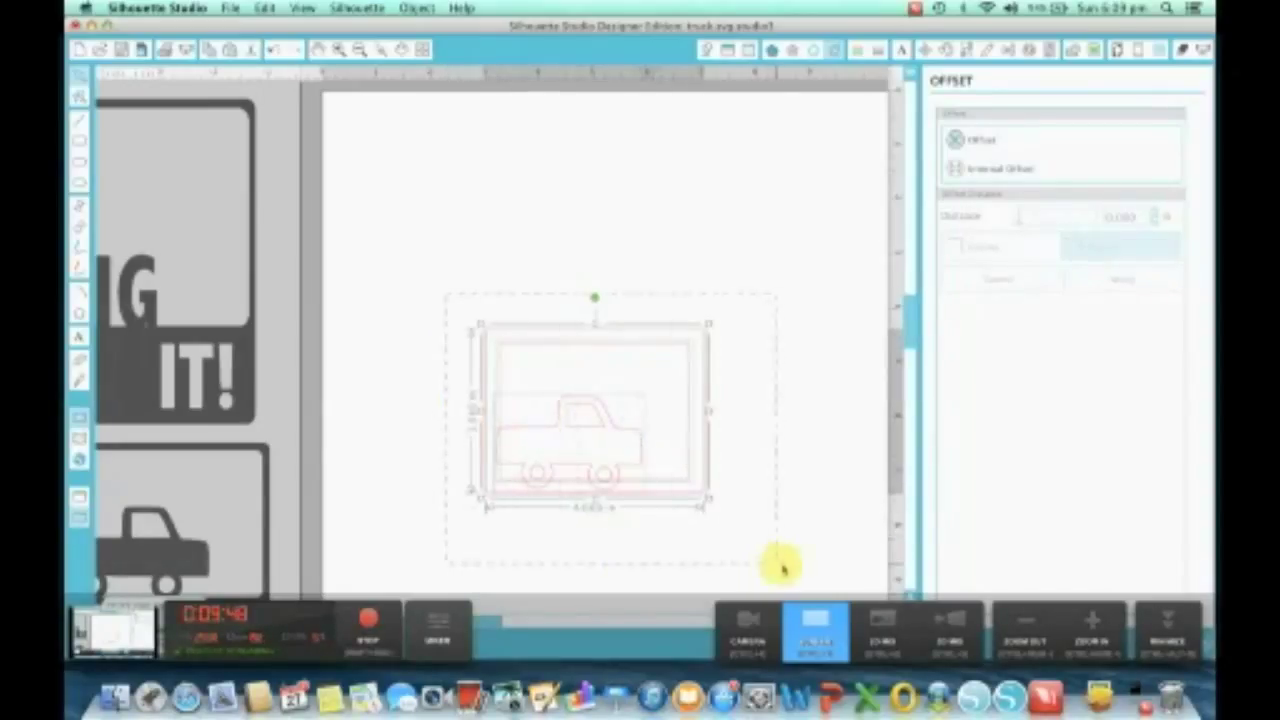
pyautogui.rightClick(600, 414)
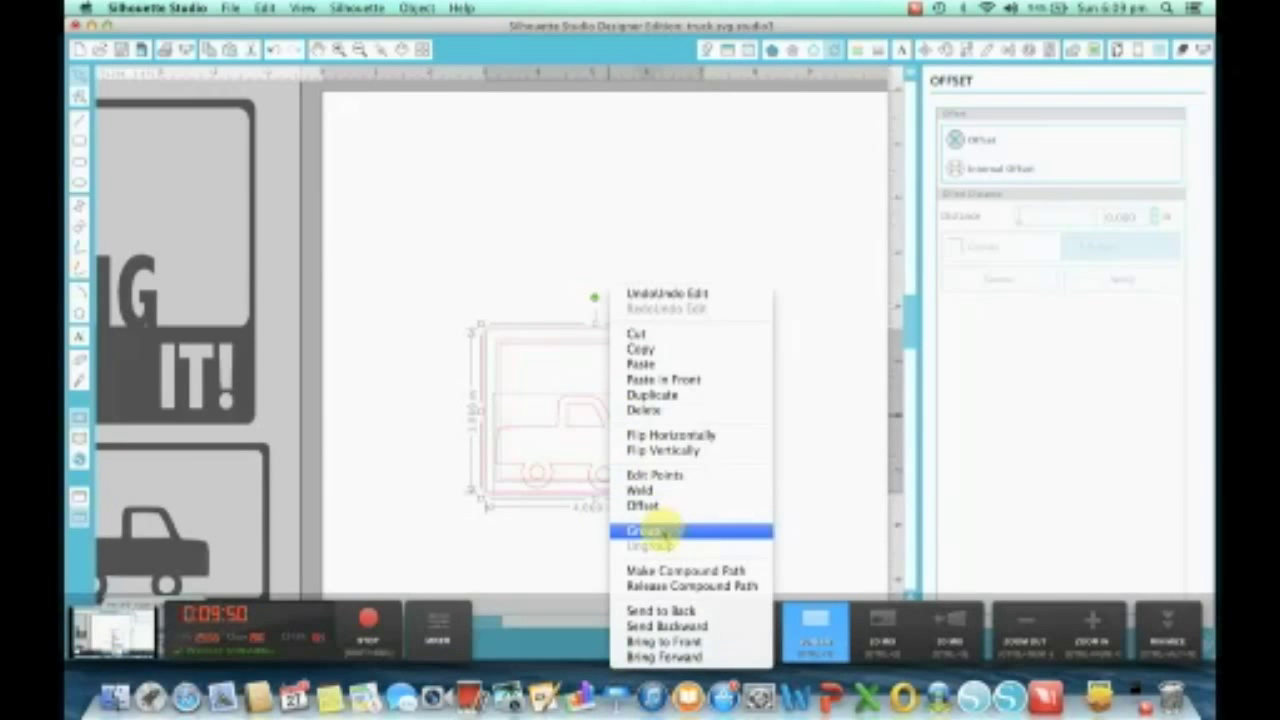
pyautogui.click(658, 529)
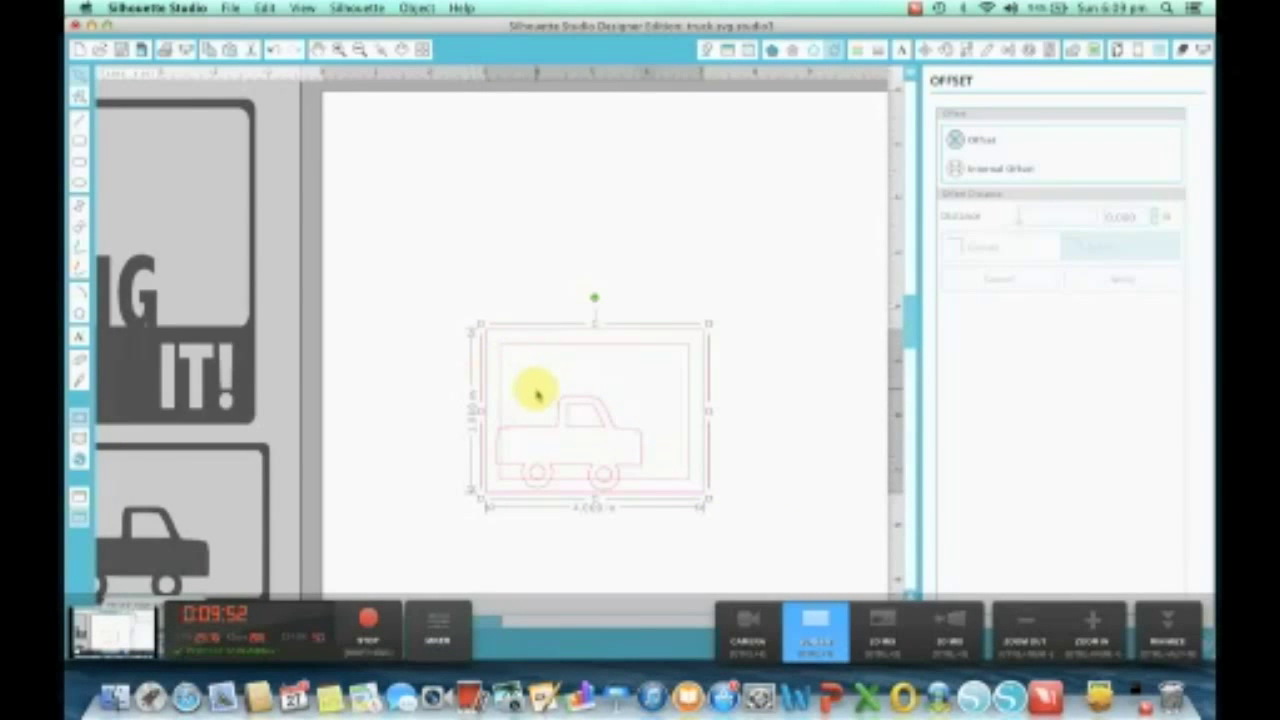
pyautogui.click(270, 52)
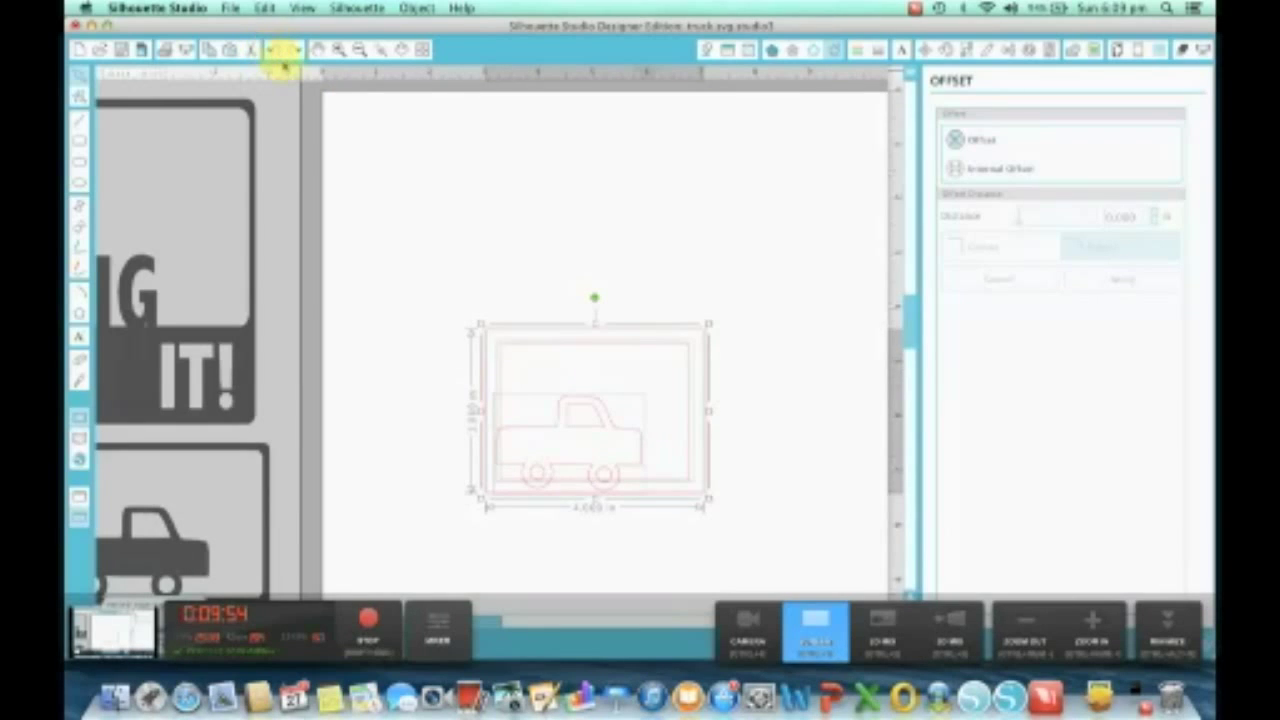
pyautogui.click(603, 371)
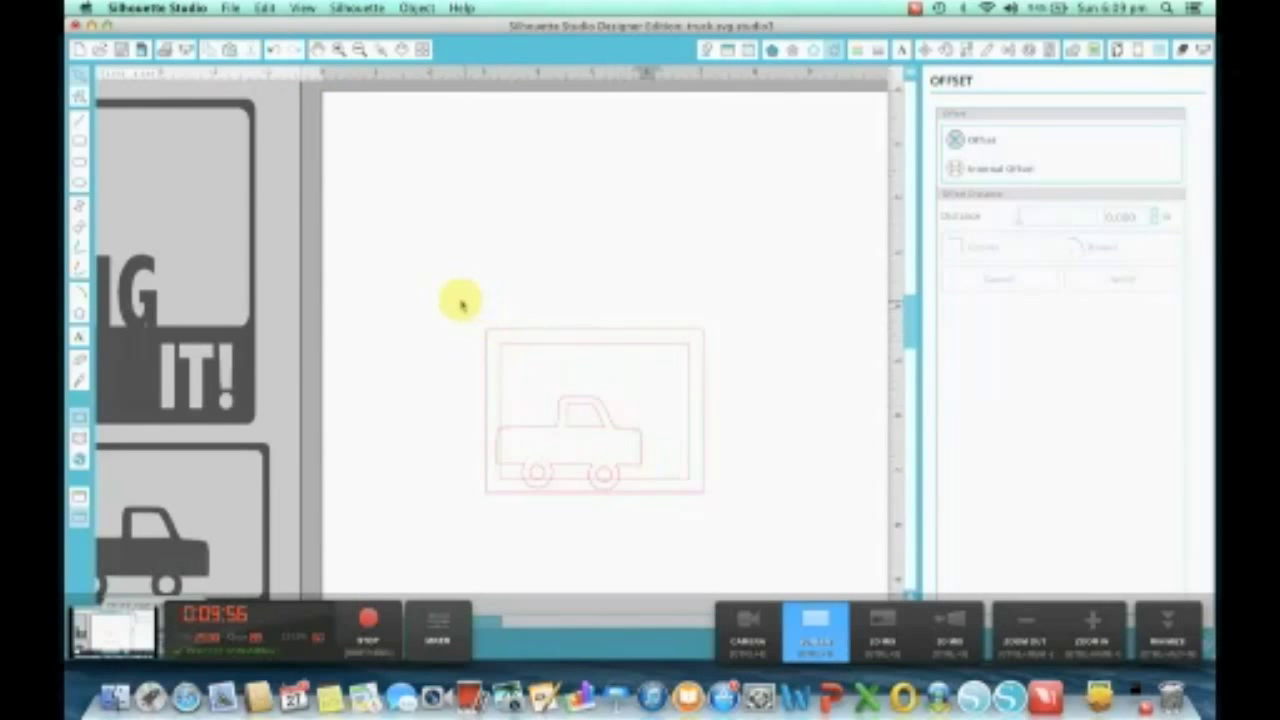
pyautogui.moveTo(457, 297); pyautogui.dragTo(651, 571)
# Try welding the truck into the frame, undo the weld, and reselect the design.
pyautogui.rightClick(607, 400)
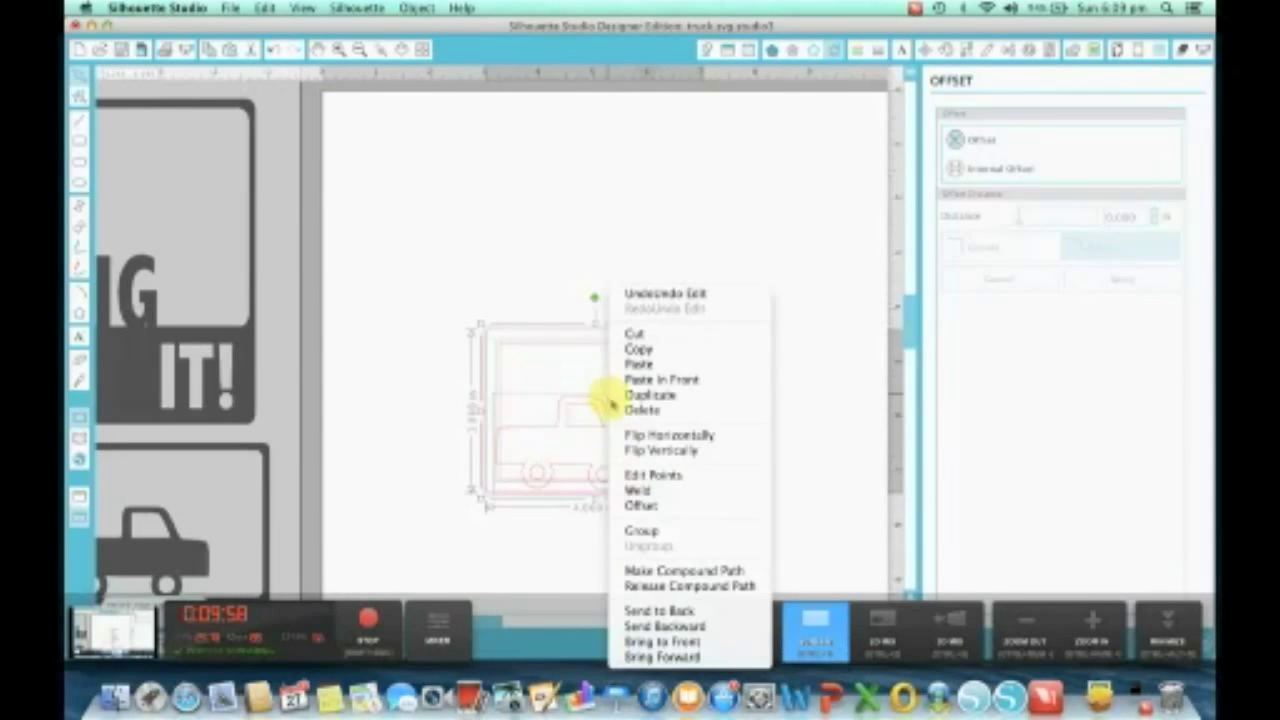
pyautogui.click(614, 489)
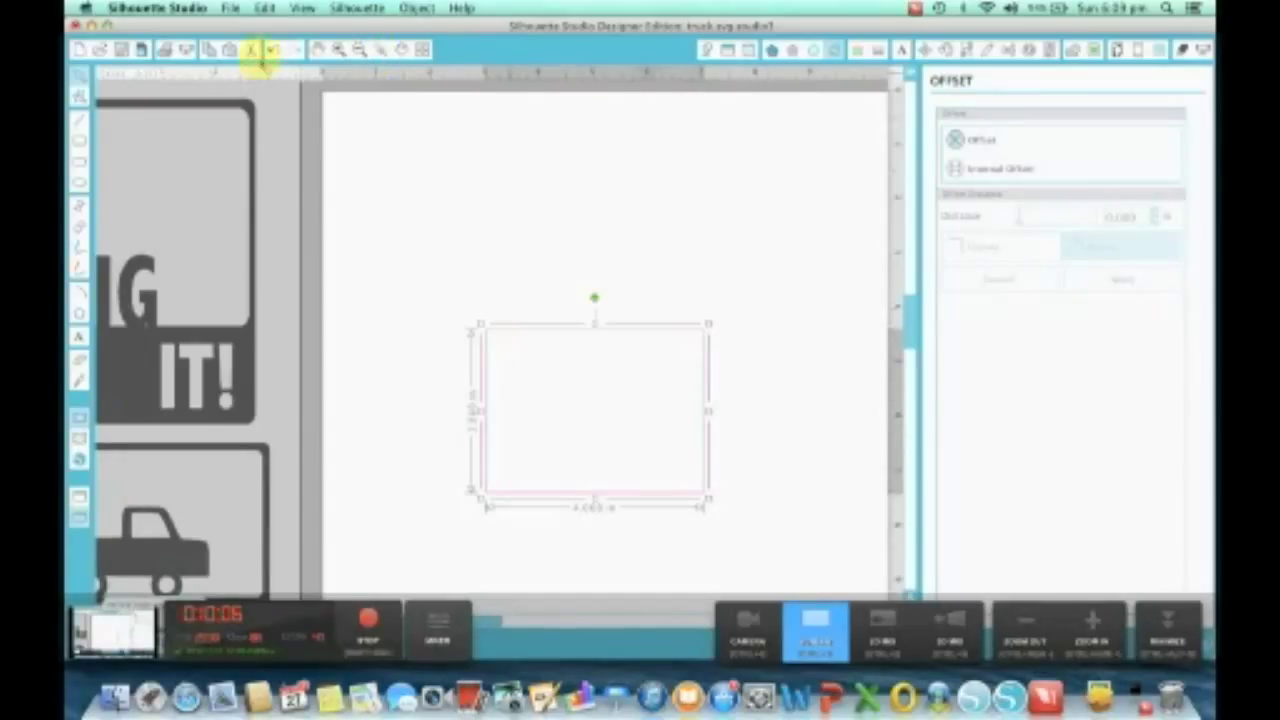
pyautogui.click(270, 52)
pyautogui.click(445, 332)
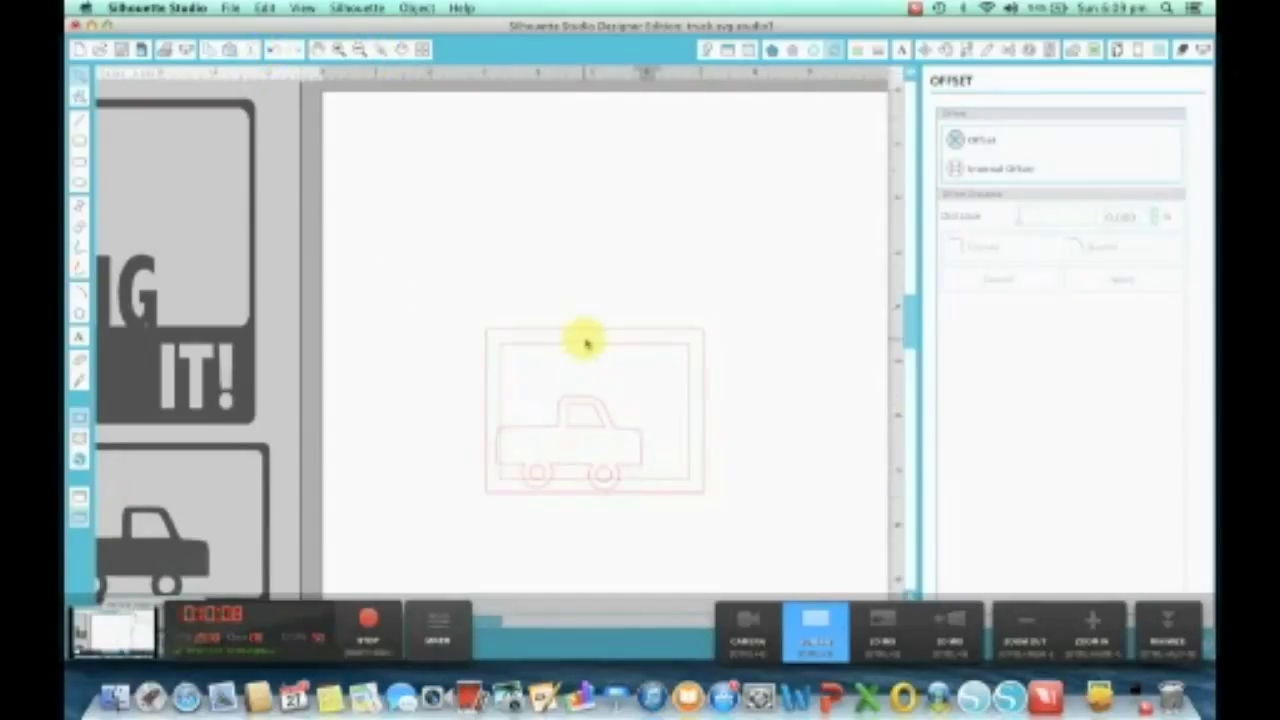
pyautogui.click(587, 348)
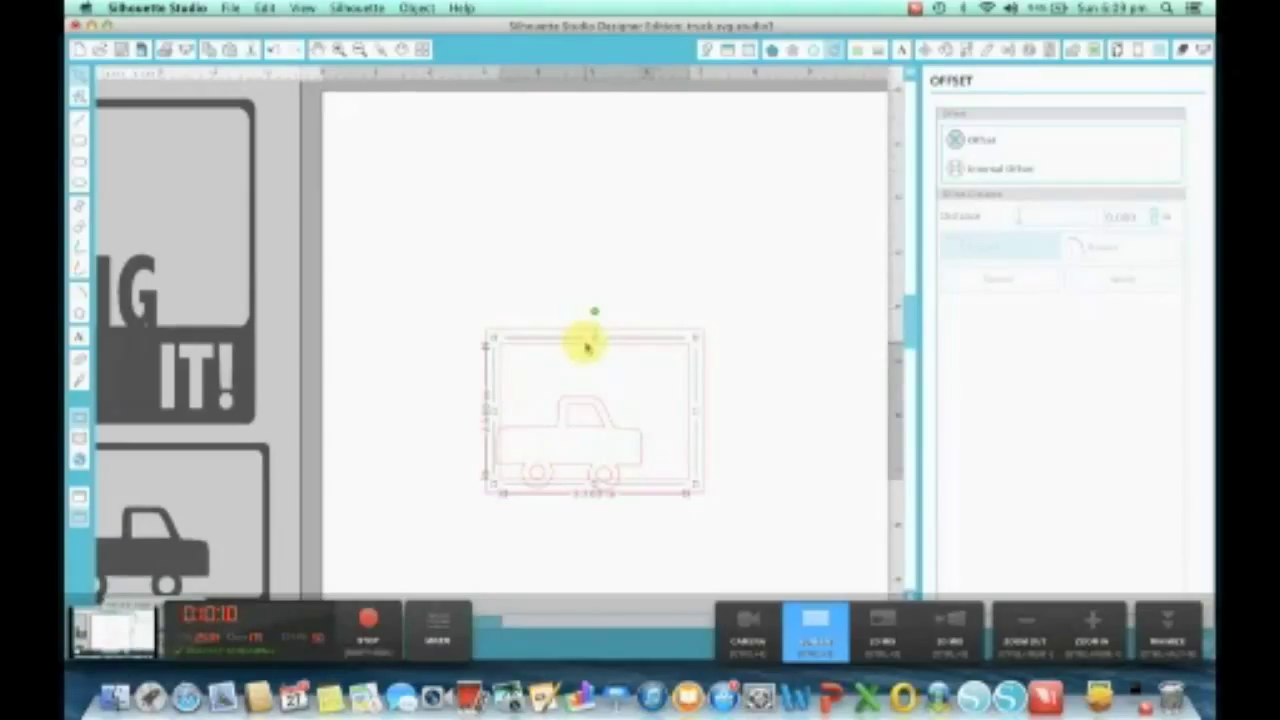
pyautogui.press('Return')
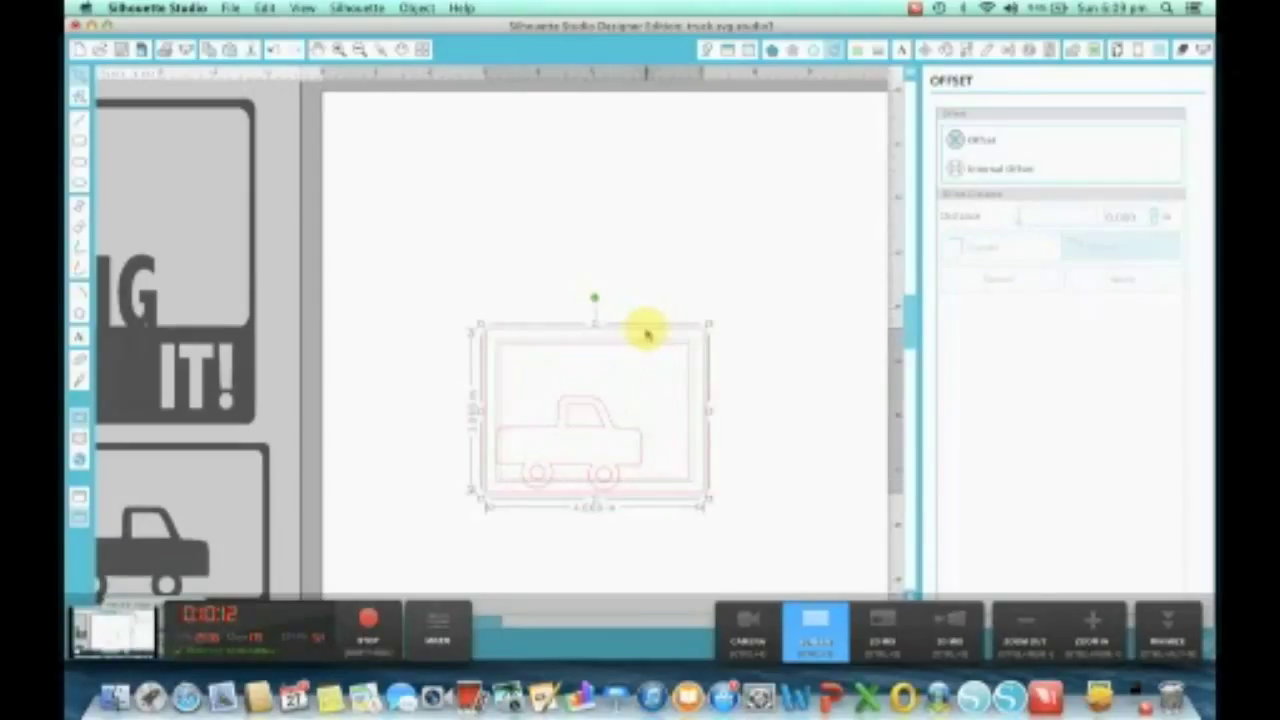
# Make the truck and frame a compound path, weld them, and move the design upper-left.
pyautogui.rightClick(647, 334)
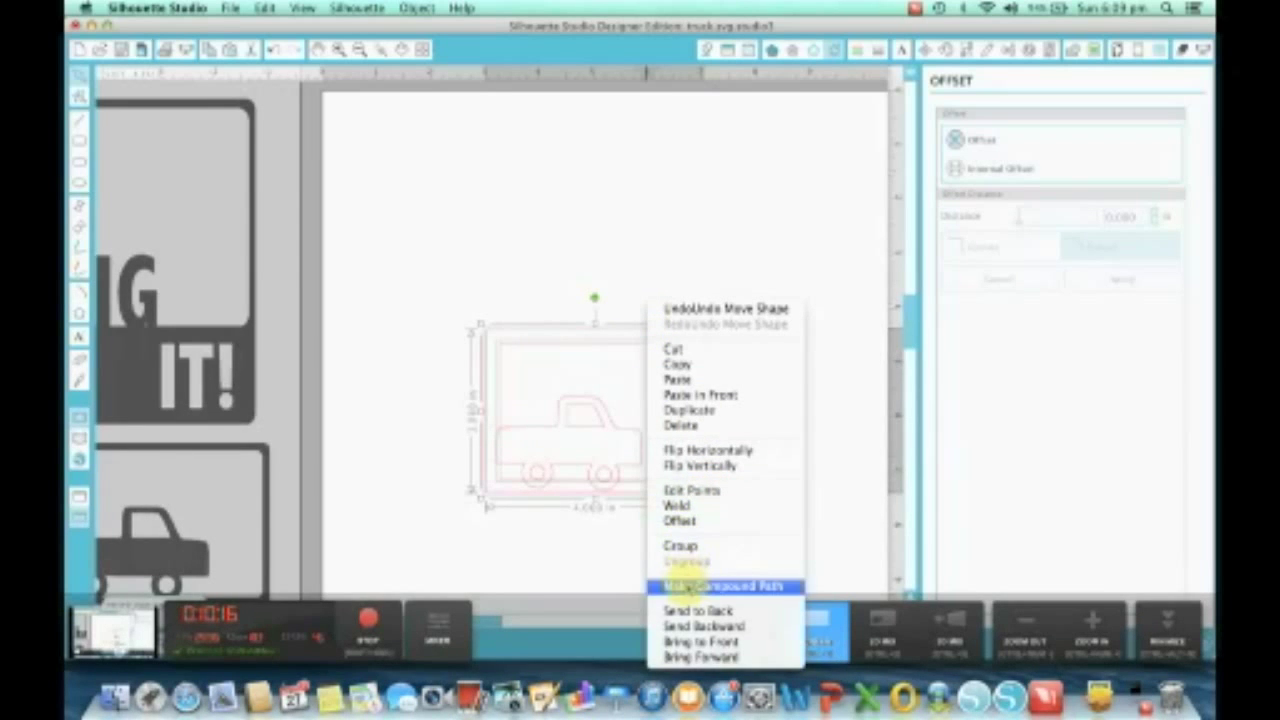
pyautogui.click(688, 588)
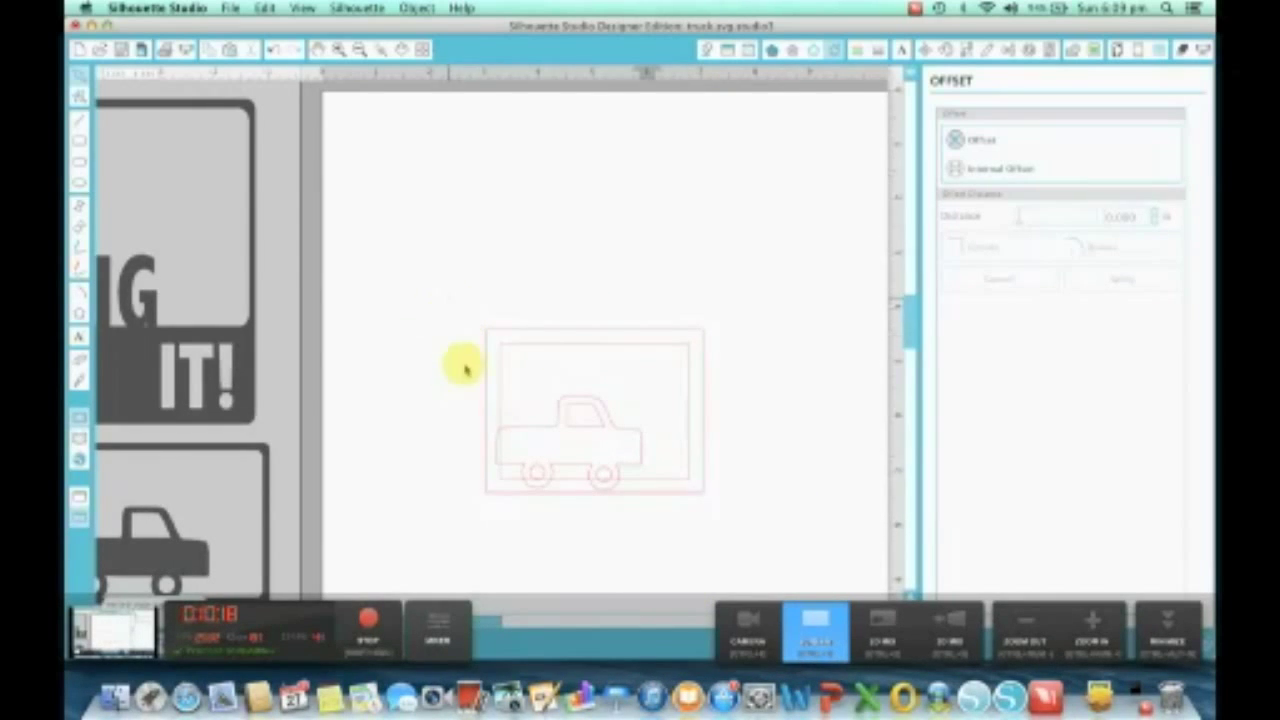
pyautogui.moveTo(448, 296); pyautogui.dragTo(738, 566)
pyautogui.rightClick(614, 423)
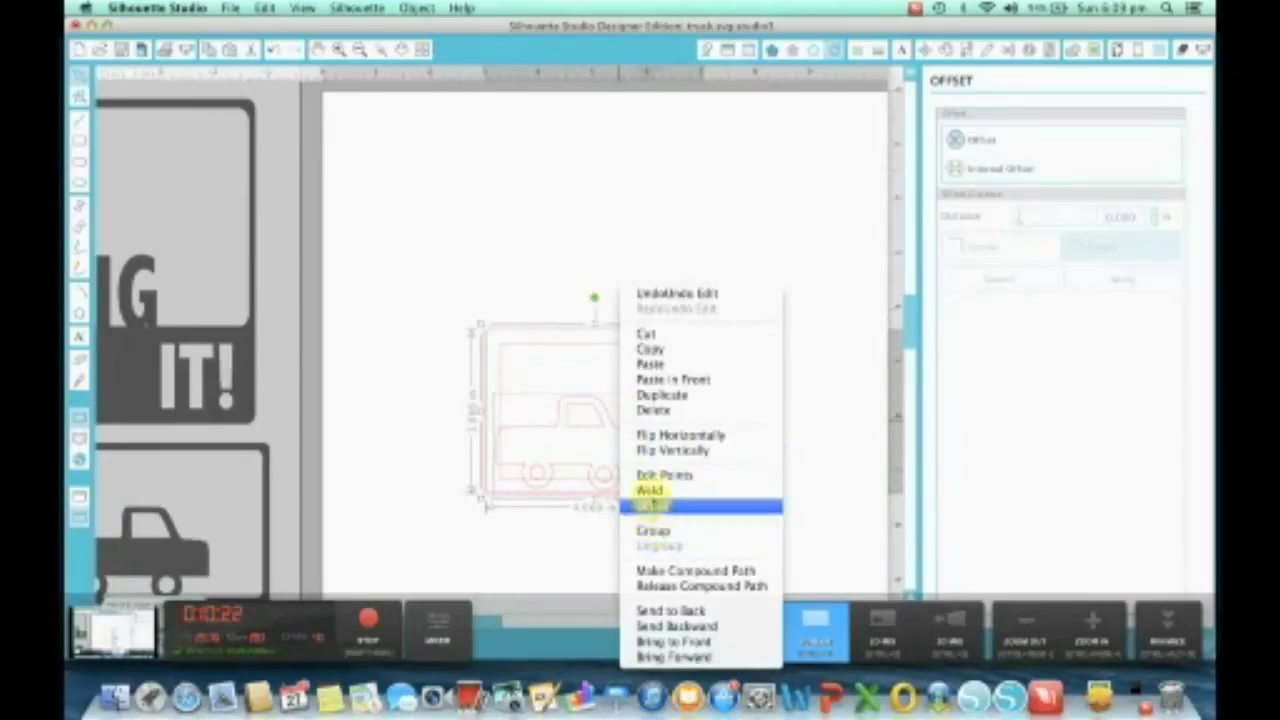
pyautogui.click(650, 490)
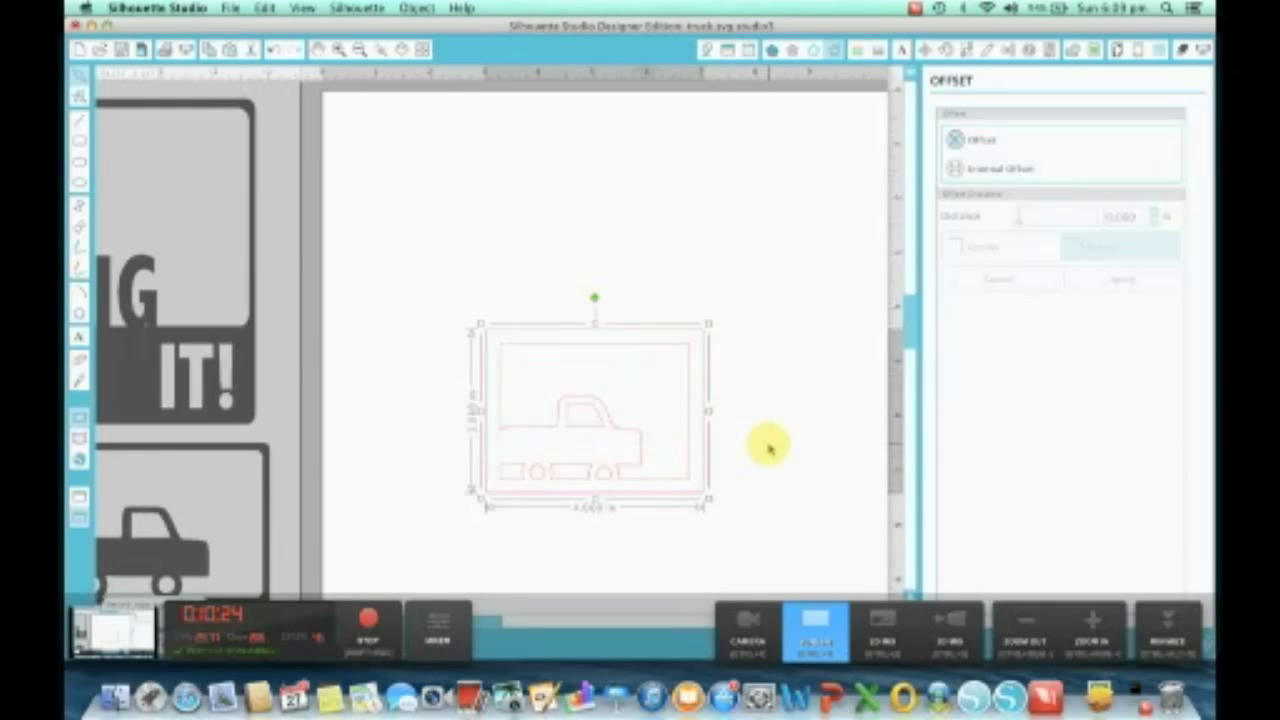
pyautogui.moveTo(597, 471); pyautogui.dragTo(466, 279)
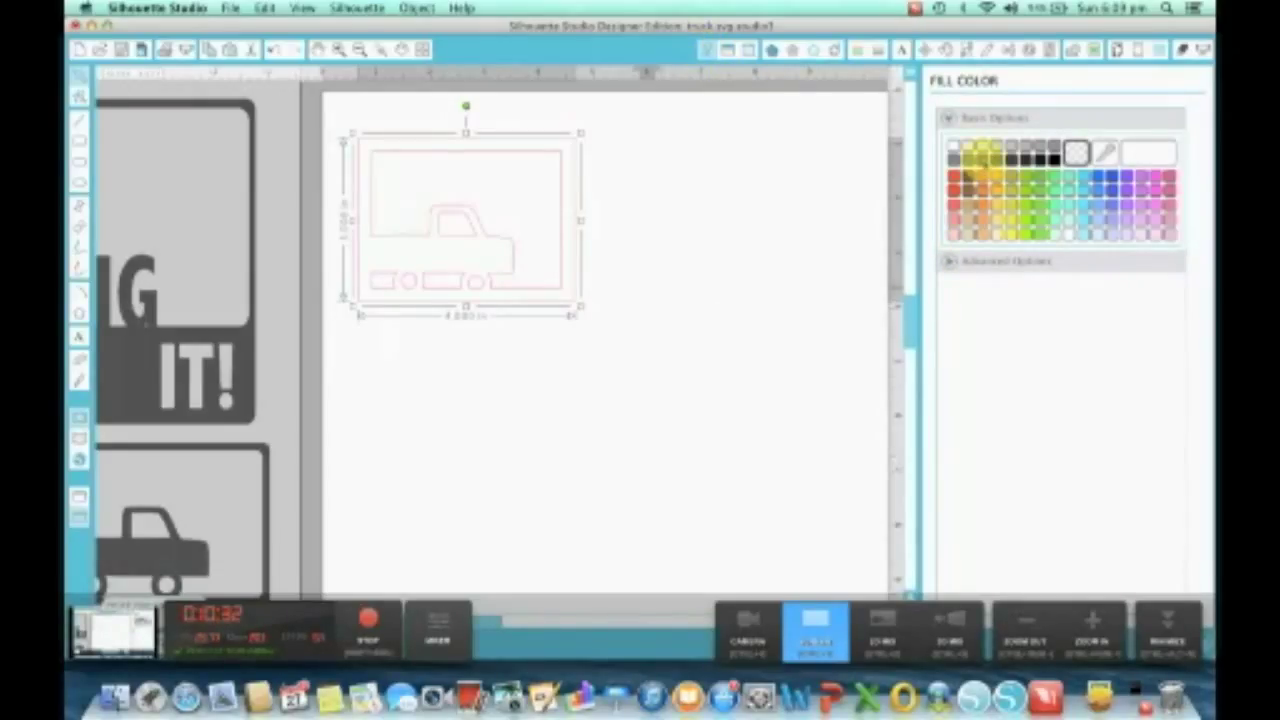
# Fill the welded truck-and-frame design dark grey and give its outline the first Line Color swatch.
pyautogui.click(982, 152)
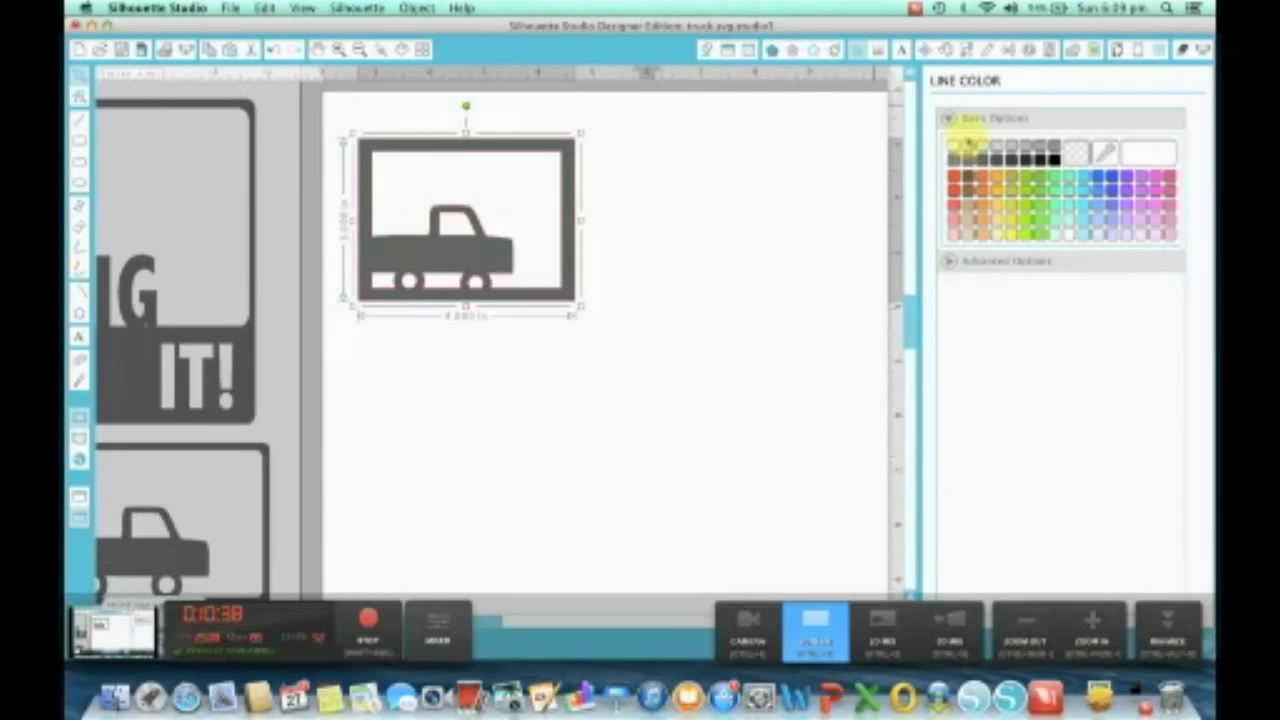
pyautogui.click(955, 148)
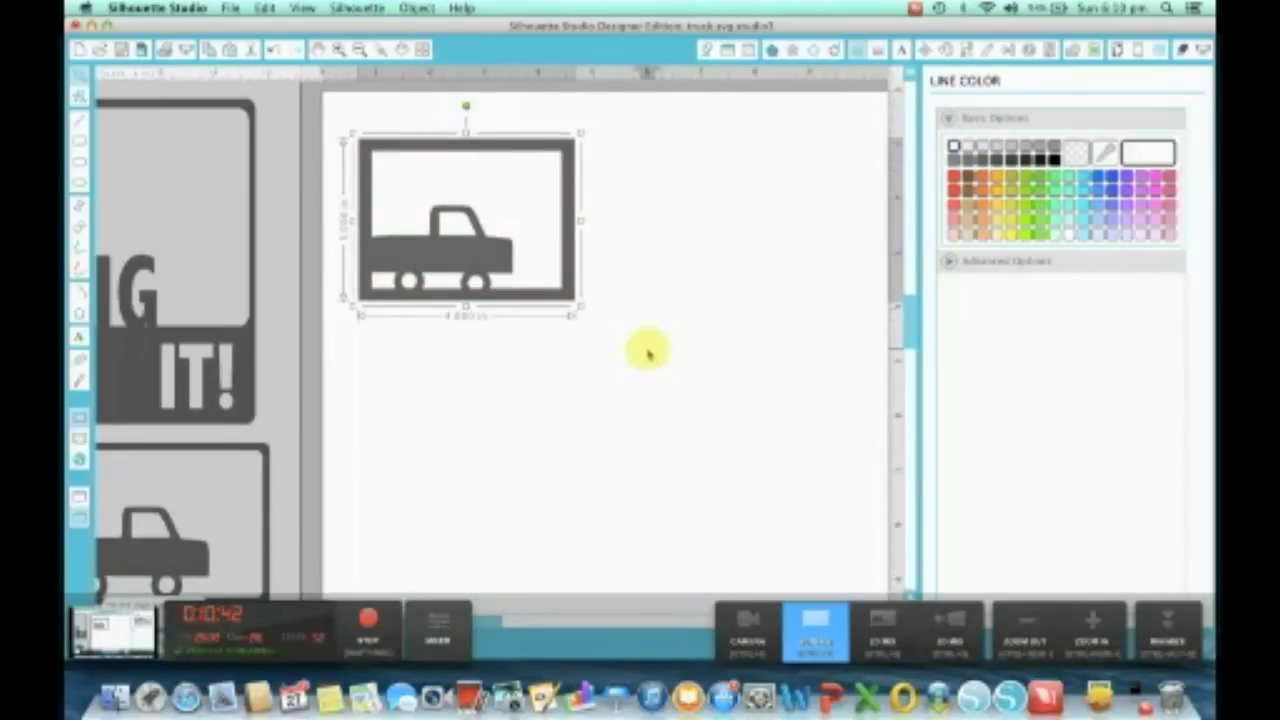
pyautogui.click(620, 412)
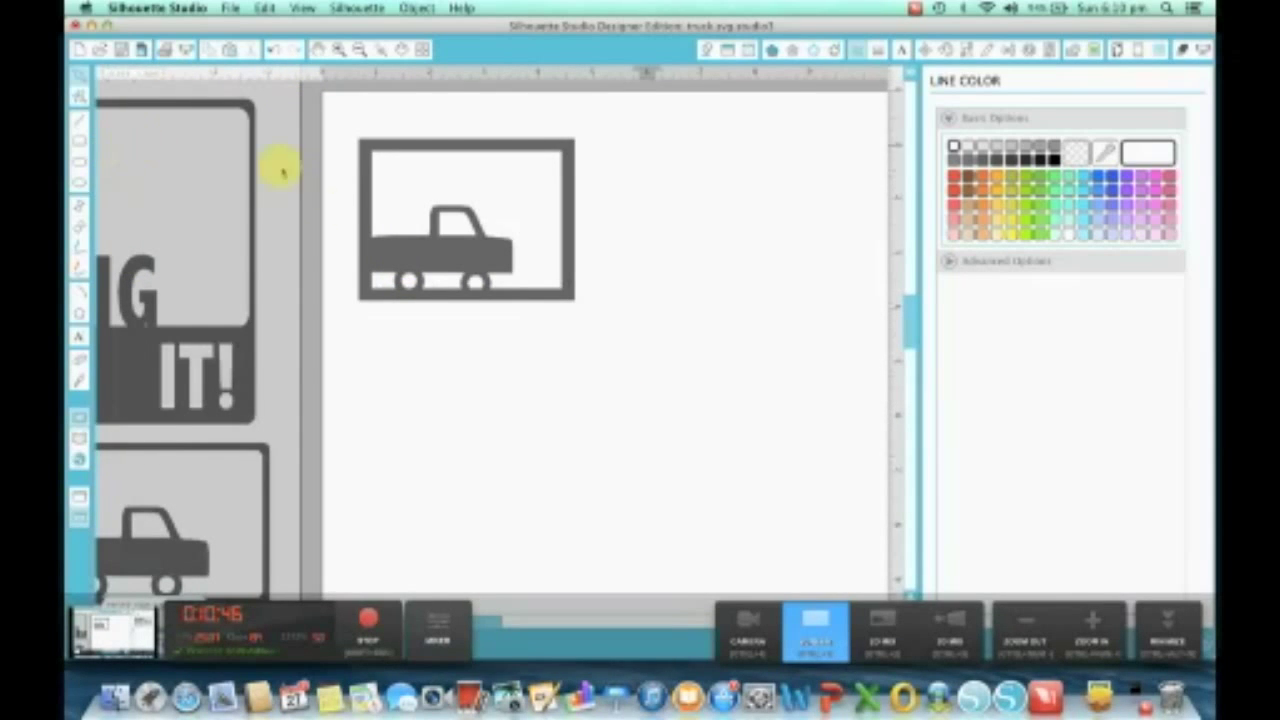
pyautogui.click(271, 49)
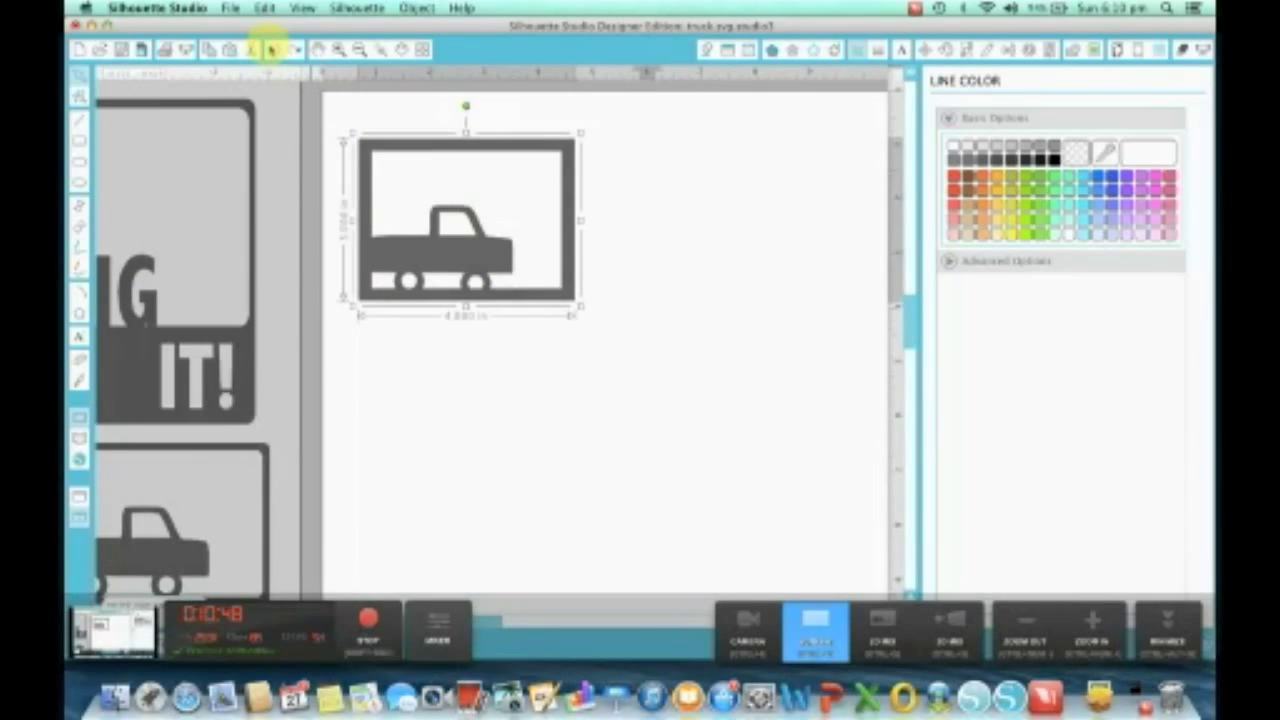
pyautogui.moveTo(466, 220); pyautogui.dragTo(594, 412)
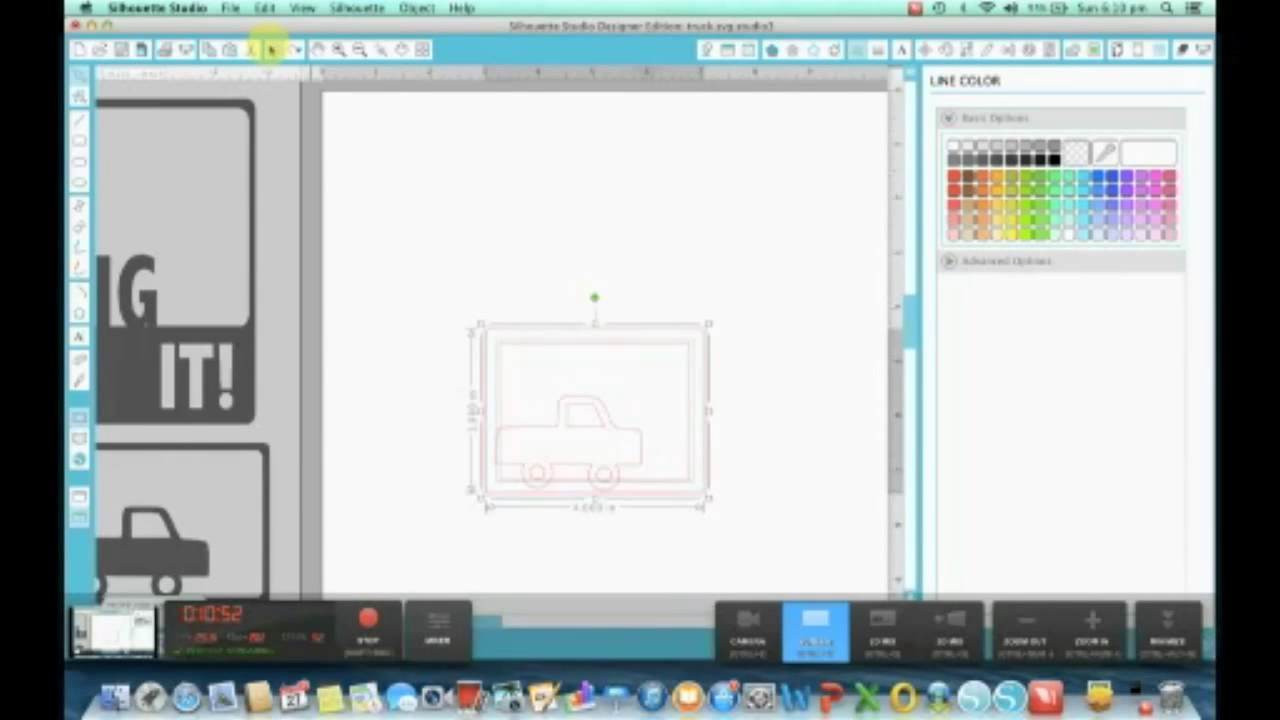
pyautogui.click(338, 286)
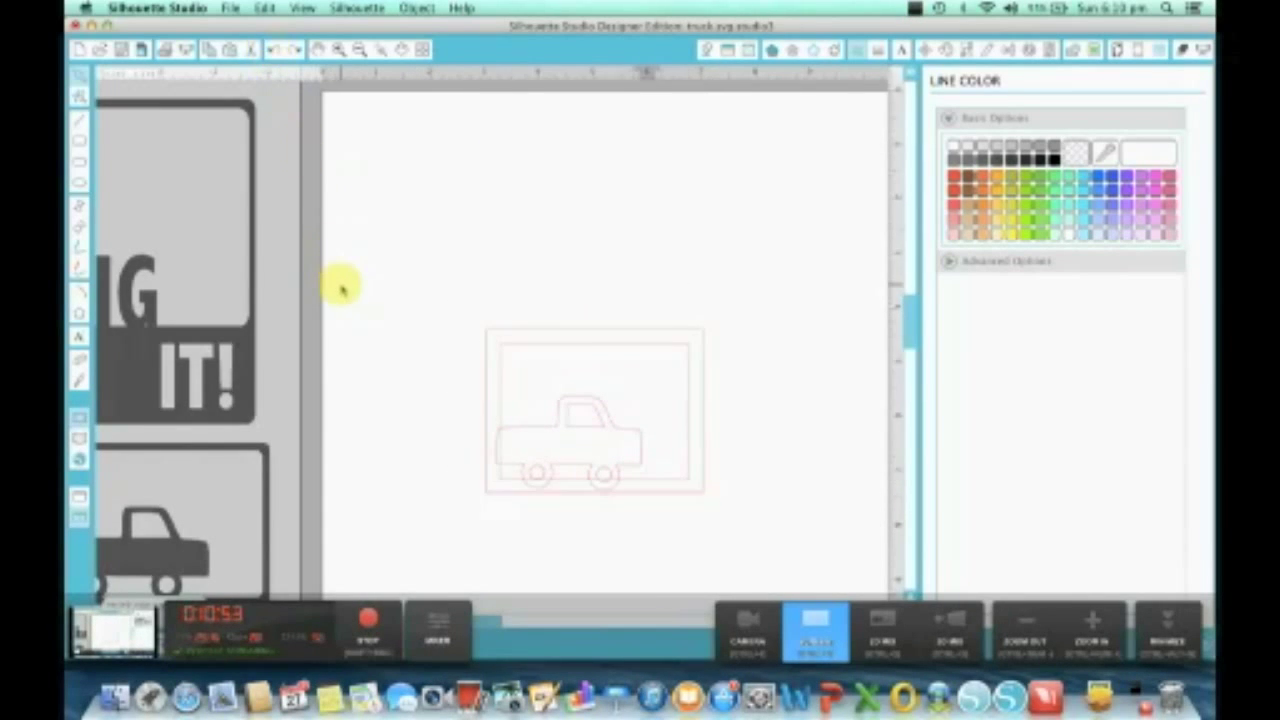
pyautogui.click(497, 380)
pyautogui.click(450, 310)
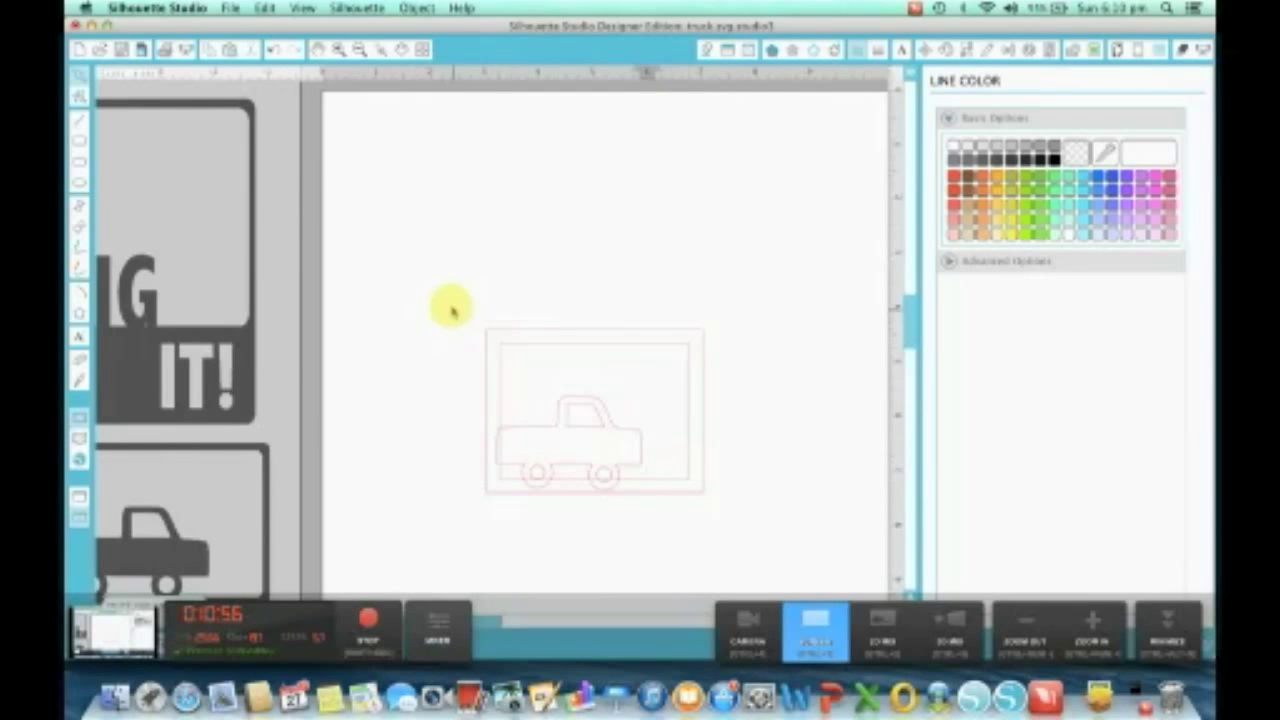
pyautogui.moveTo(450, 301); pyautogui.dragTo(565, 547)
pyautogui.click(757, 366)
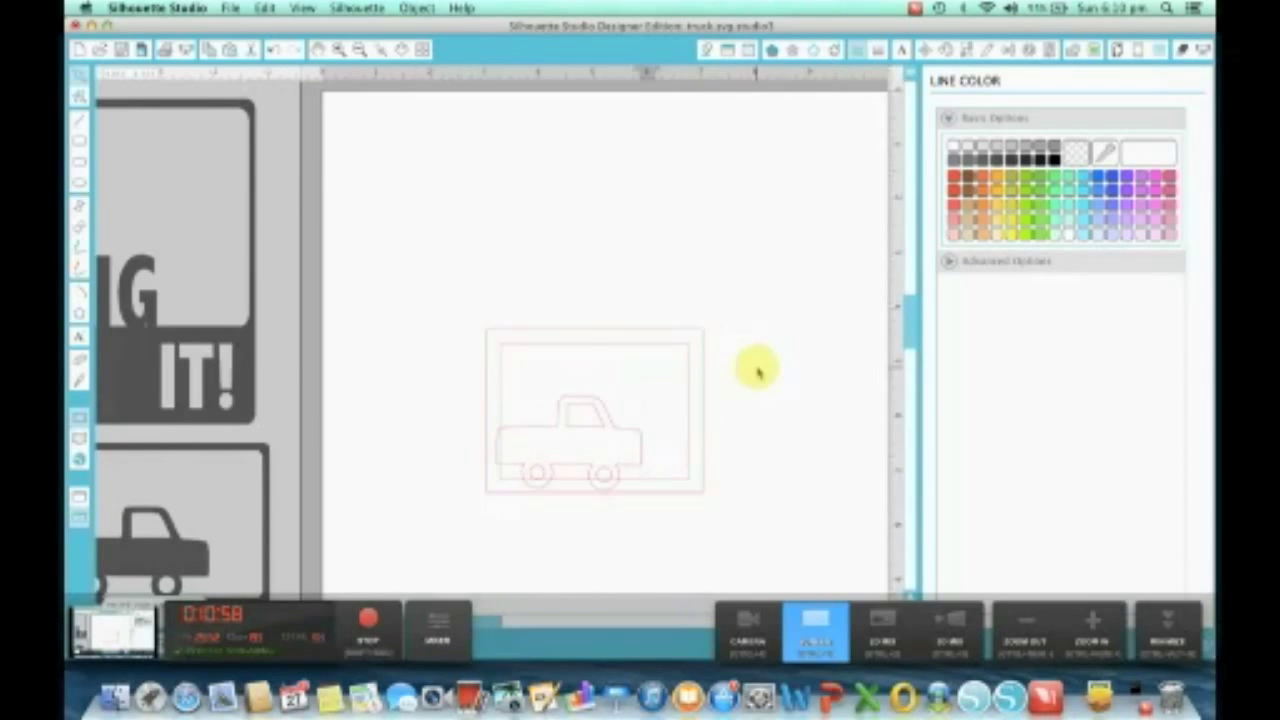
pyautogui.click(680, 347)
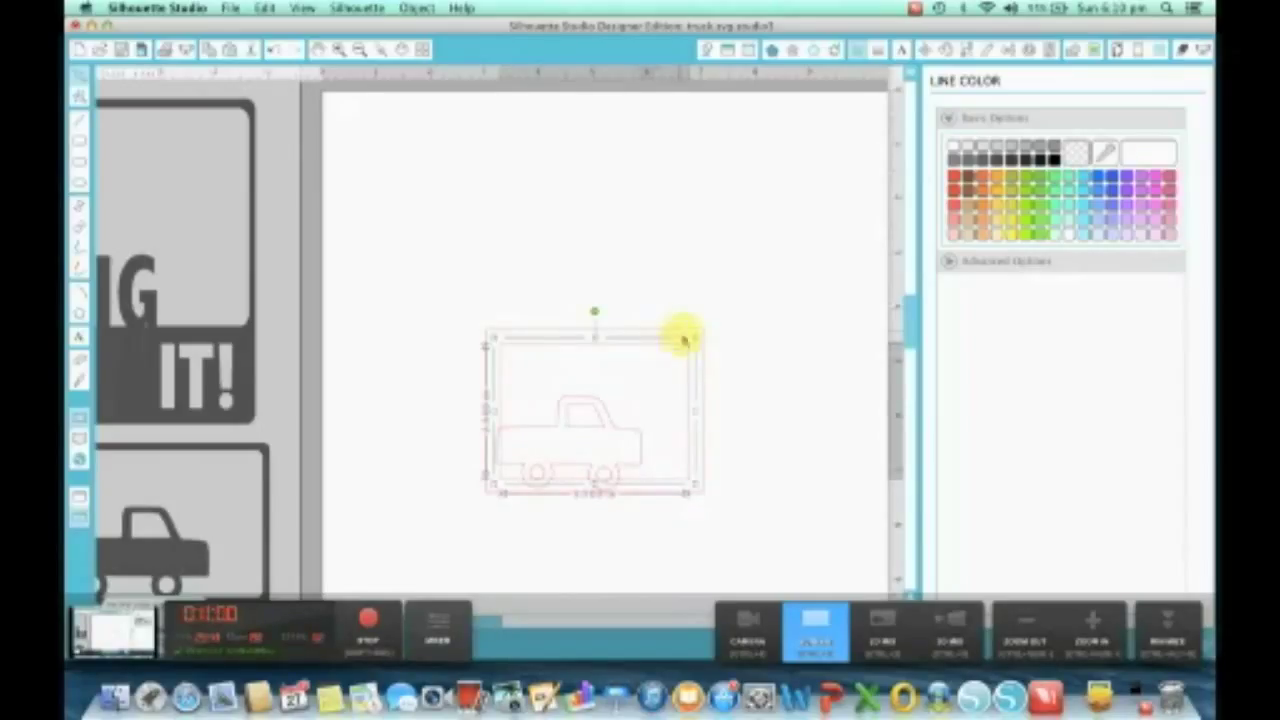
# Select the truck with both frame rectangles, group them, and drag the card to the page's upper left.
pyautogui.click(683, 333)
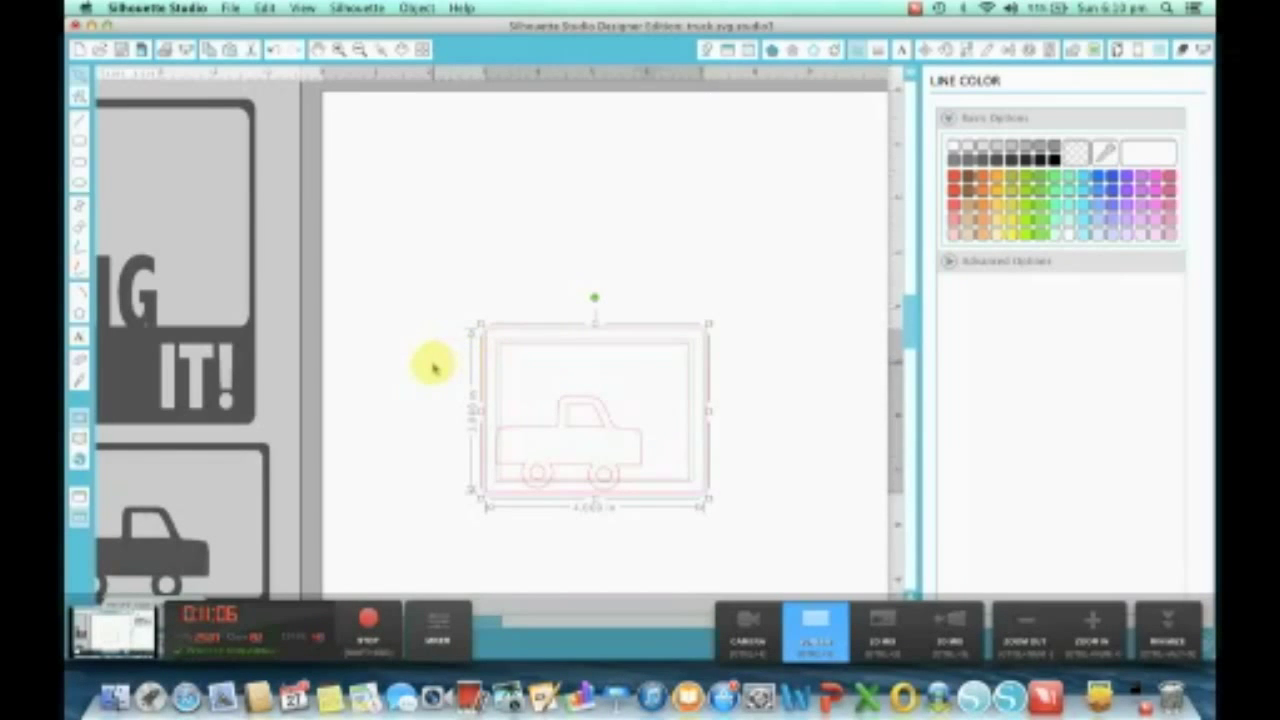
pyautogui.moveTo(453, 297); pyautogui.dragTo(737, 560)
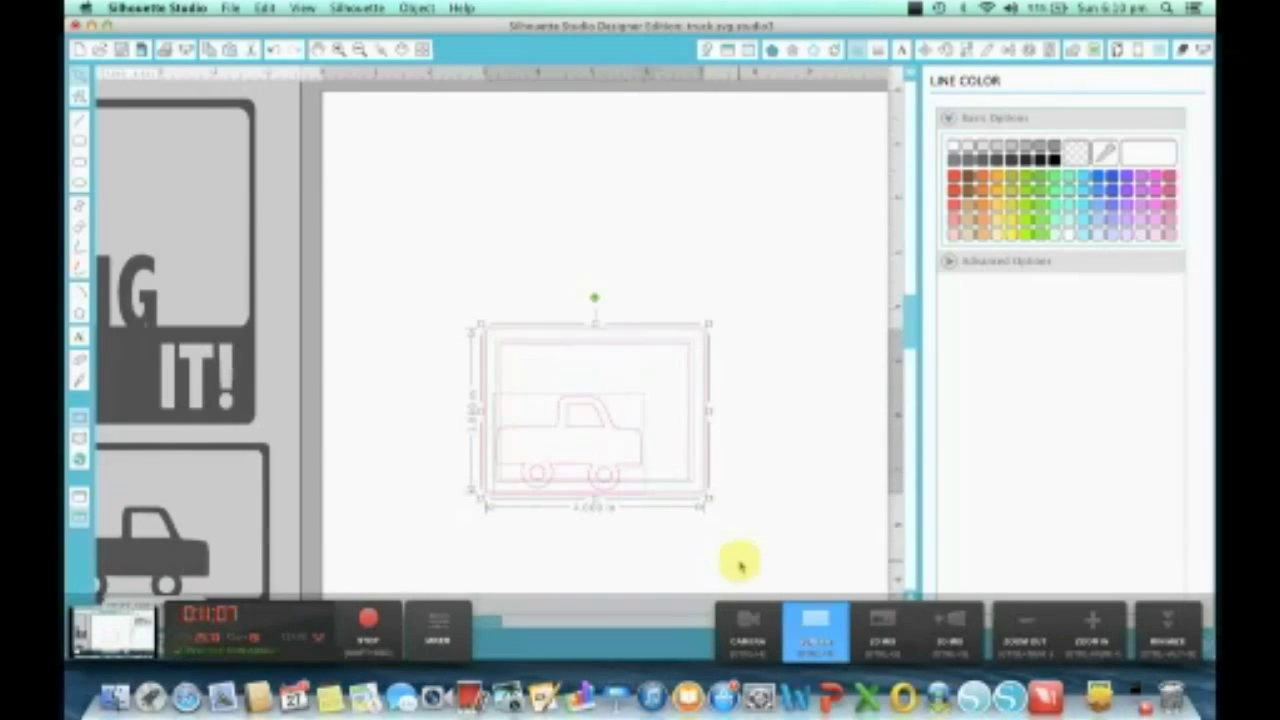
pyautogui.rightClick(596, 424)
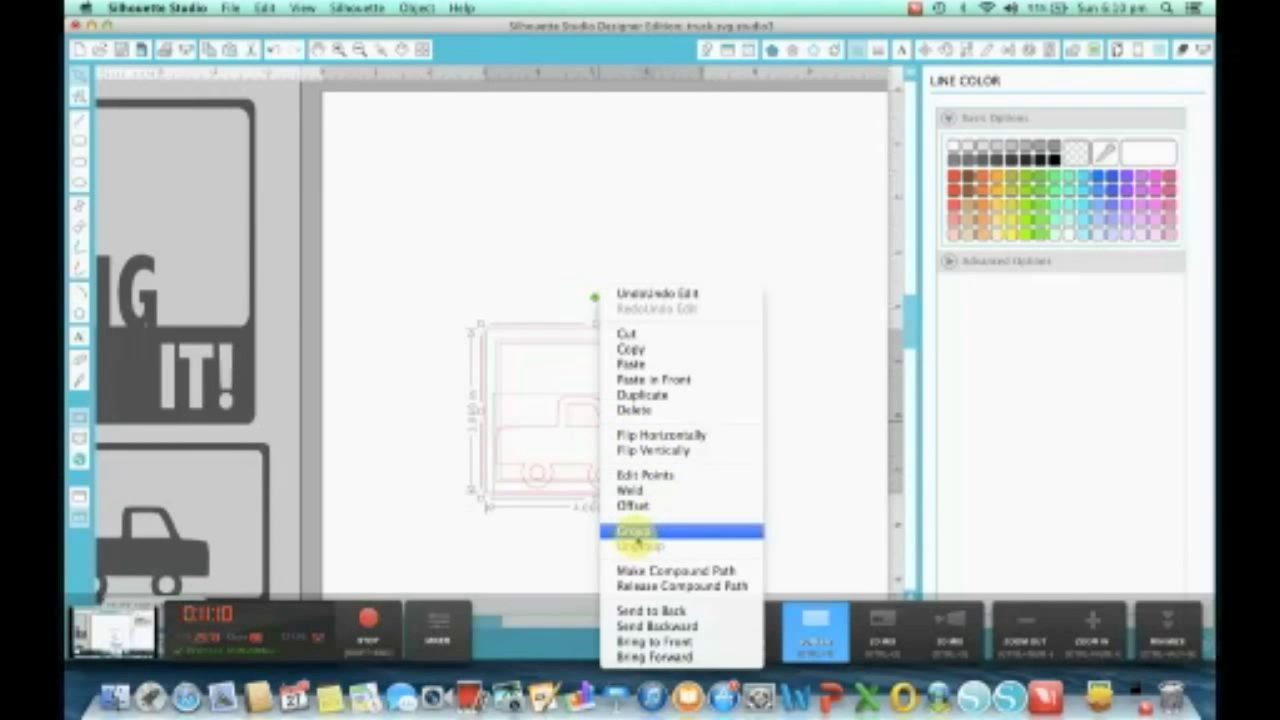
pyautogui.click(797, 443)
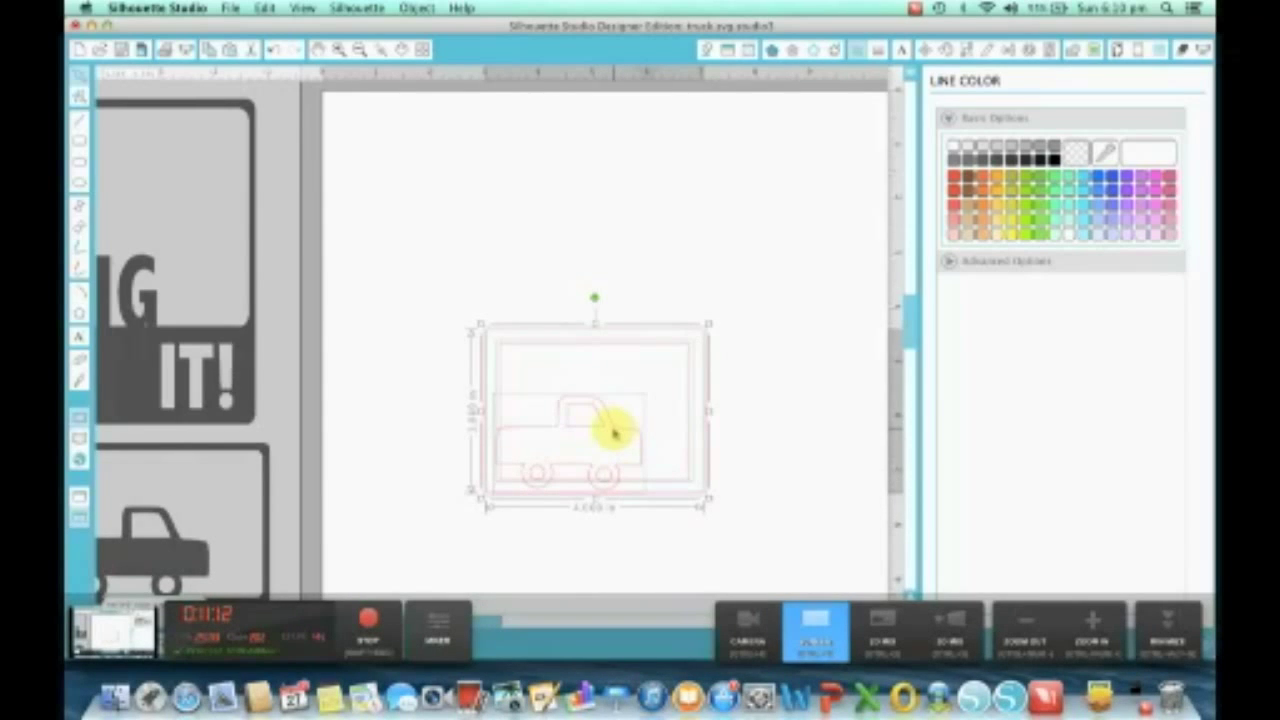
pyautogui.moveTo(614, 432); pyautogui.dragTo(543, 257)
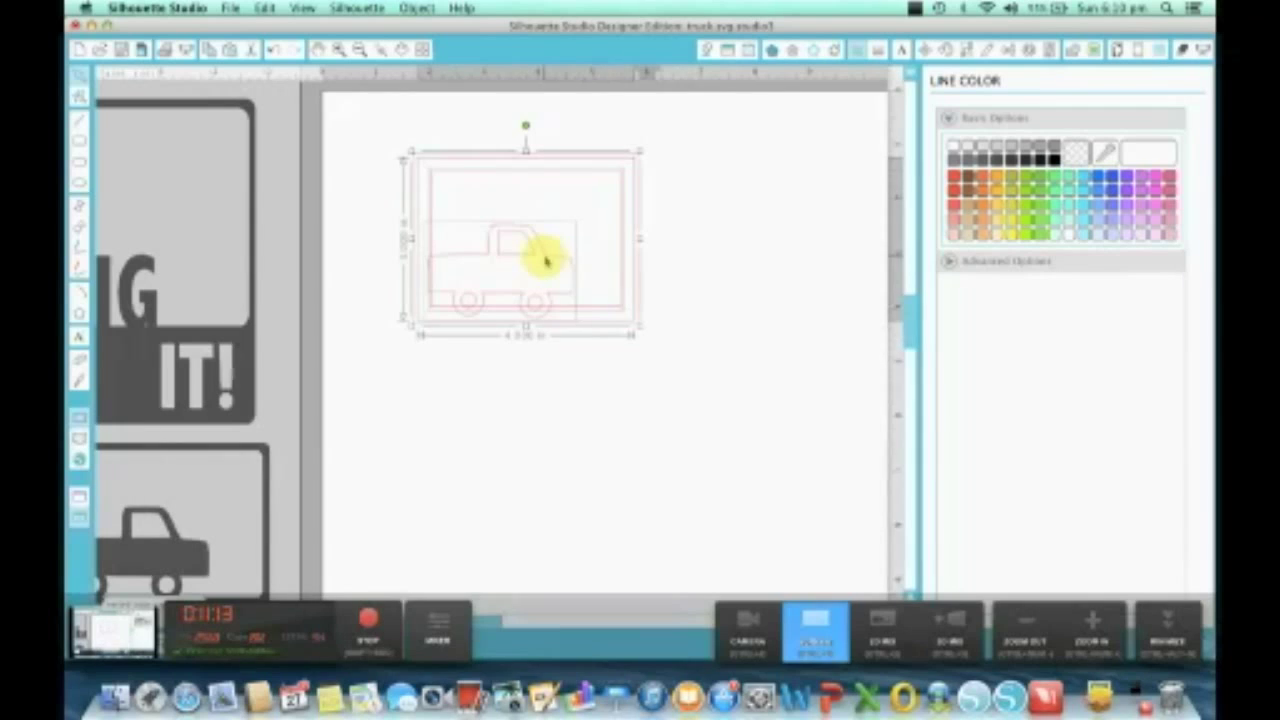
pyautogui.click(587, 400)
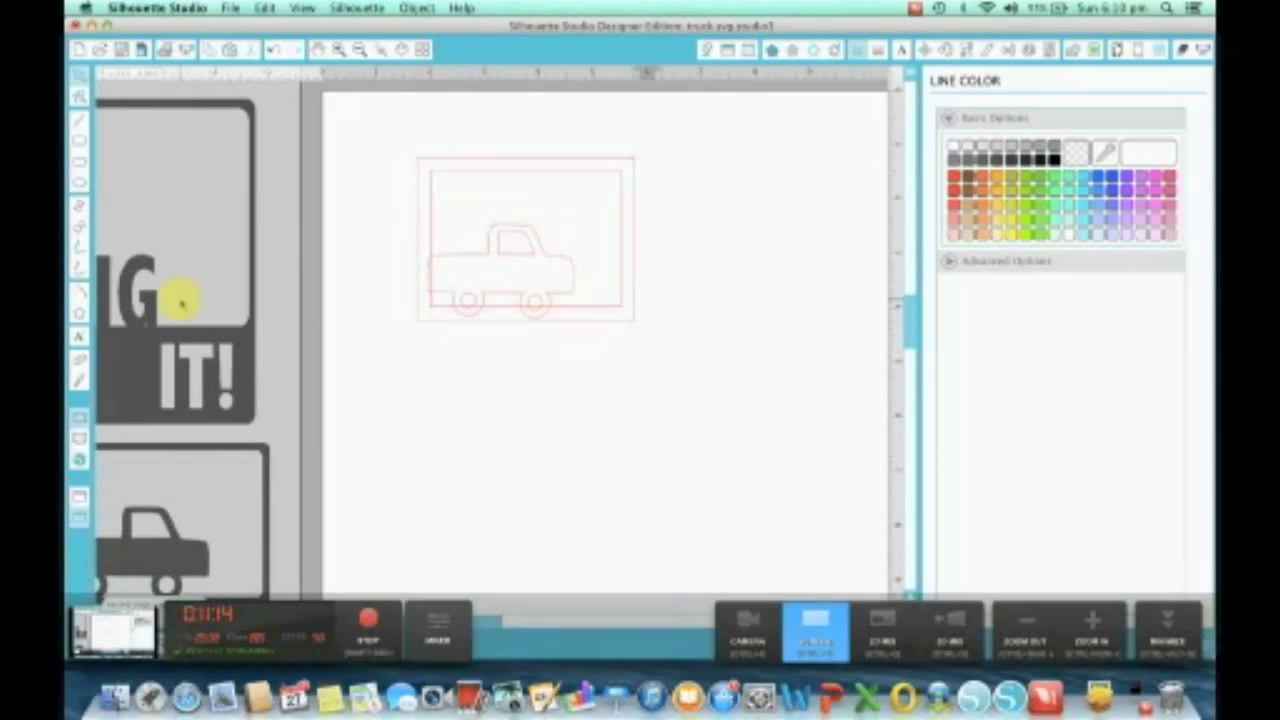
pyautogui.click(80, 443)
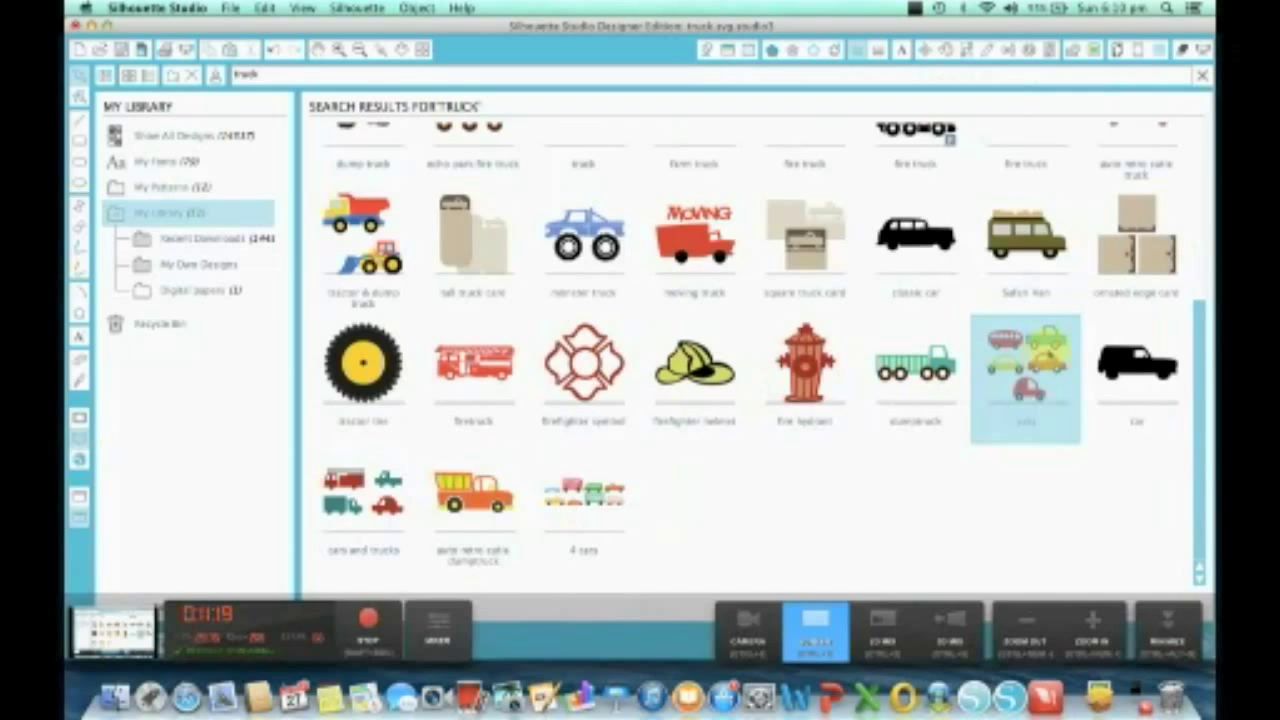
# Place the cars design from the library on the right of the page and ungroup its vehicles.
pyautogui.doubleClick(1025, 378)
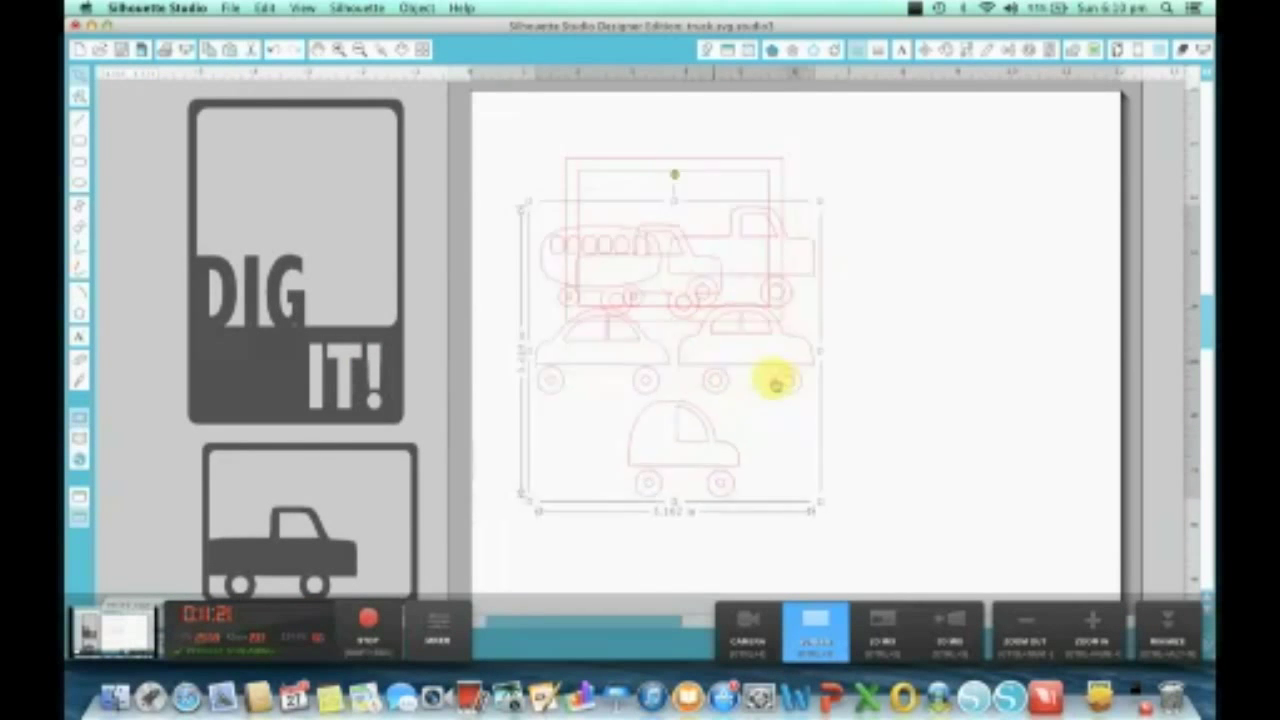
pyautogui.moveTo(776, 383); pyautogui.dragTo(1017, 349)
pyautogui.rightClick(1020, 350)
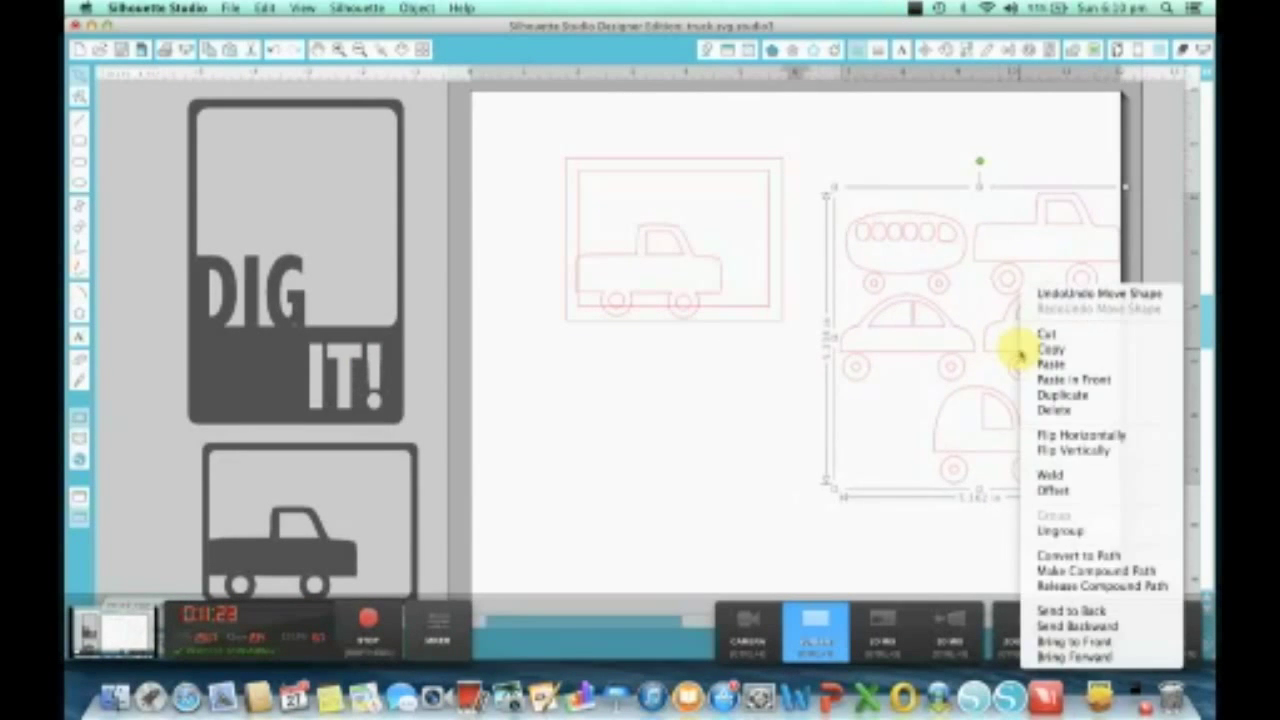
pyautogui.click(1055, 530)
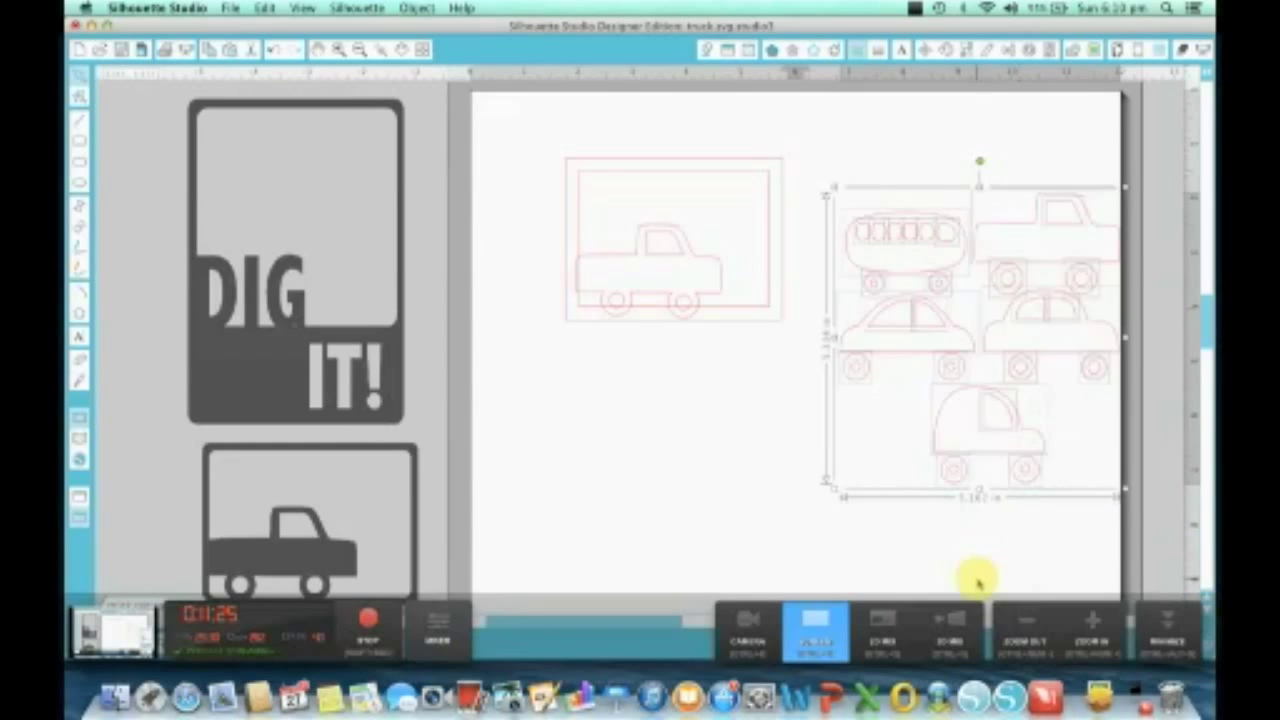
pyautogui.click(977, 578)
# Group the pickup with the car beside it, move them lower-left, and delete the remaining vehicles.
pyautogui.moveTo(966, 178); pyautogui.dragTo(1115, 292)
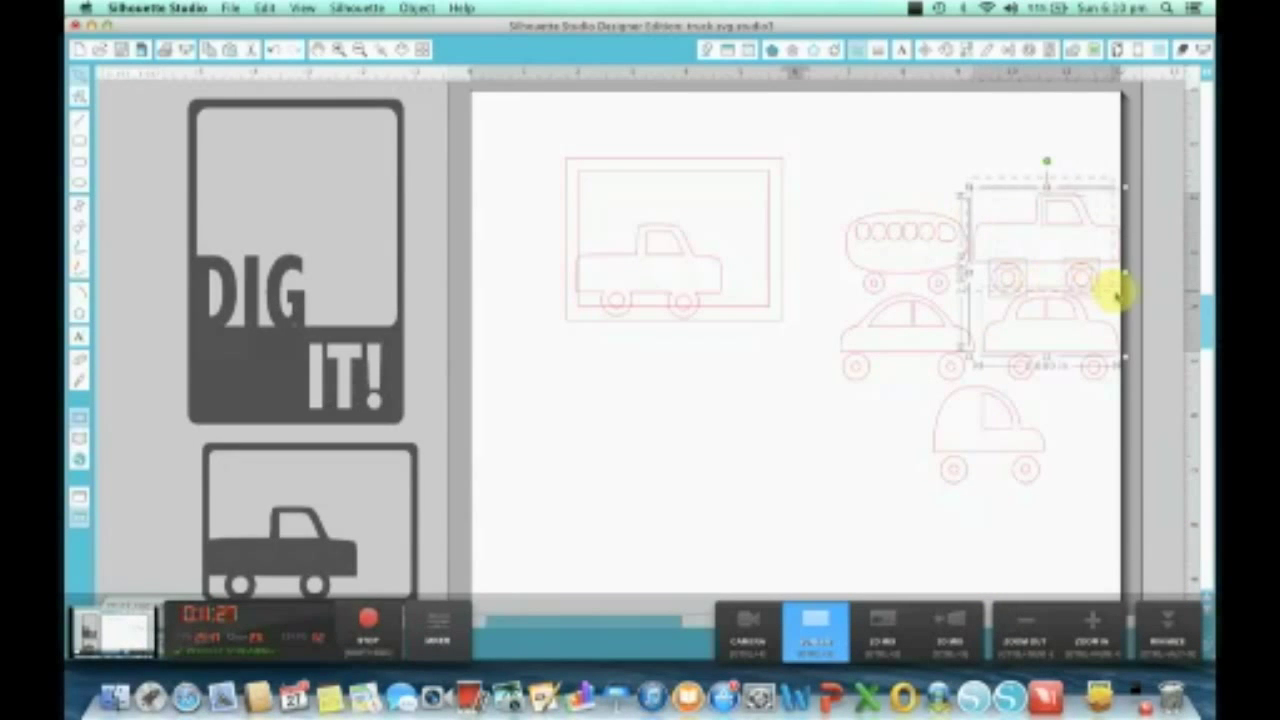
pyautogui.rightClick(1049, 255)
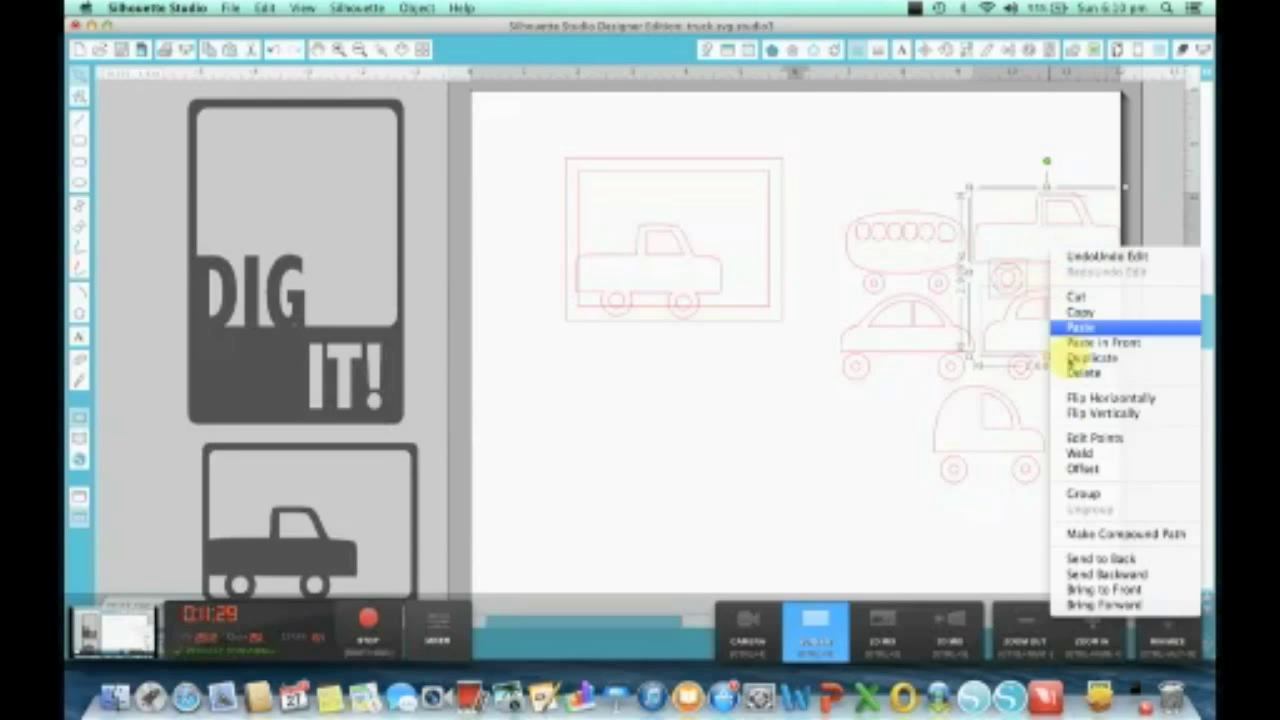
pyautogui.click(1078, 492)
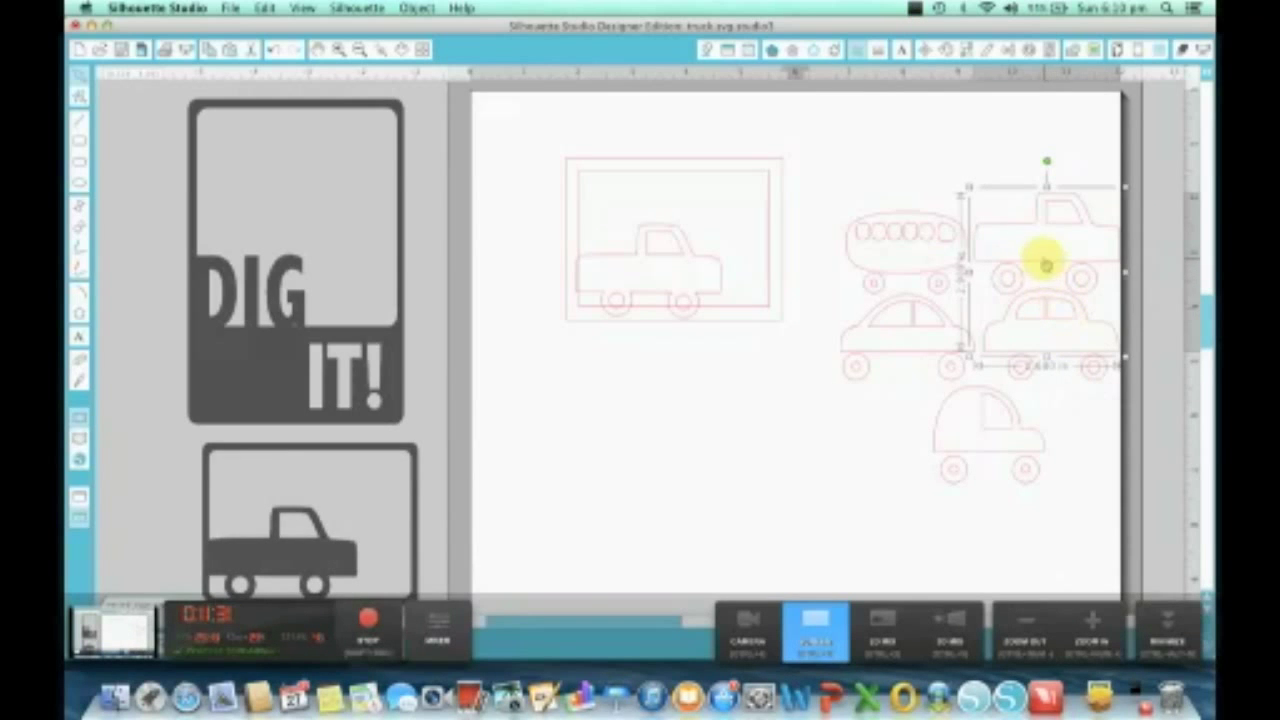
pyautogui.moveTo(1045, 264); pyautogui.dragTo(677, 489)
pyautogui.moveTo(822, 181); pyautogui.dragTo(1118, 505)
pyautogui.press('Delete')
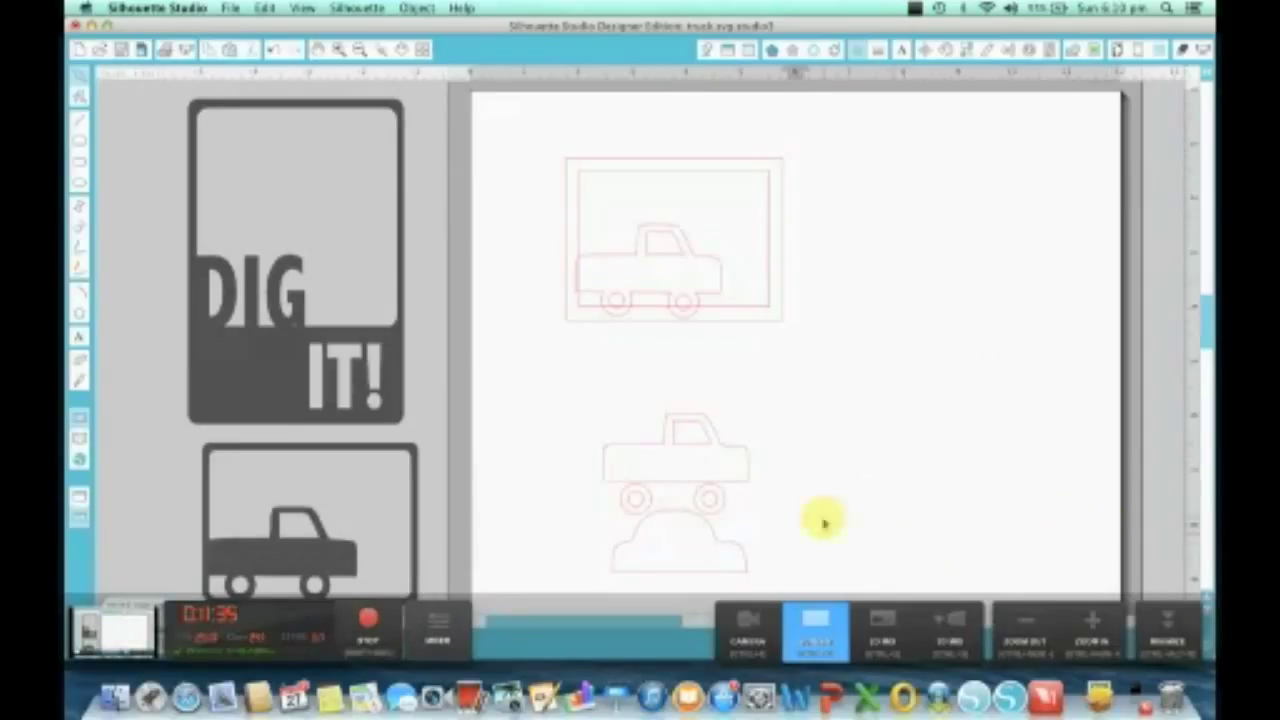
# Ungroup the lower truck and car, then delete the extra car.
pyautogui.click(718, 536)
pyautogui.rightClick(720, 535)
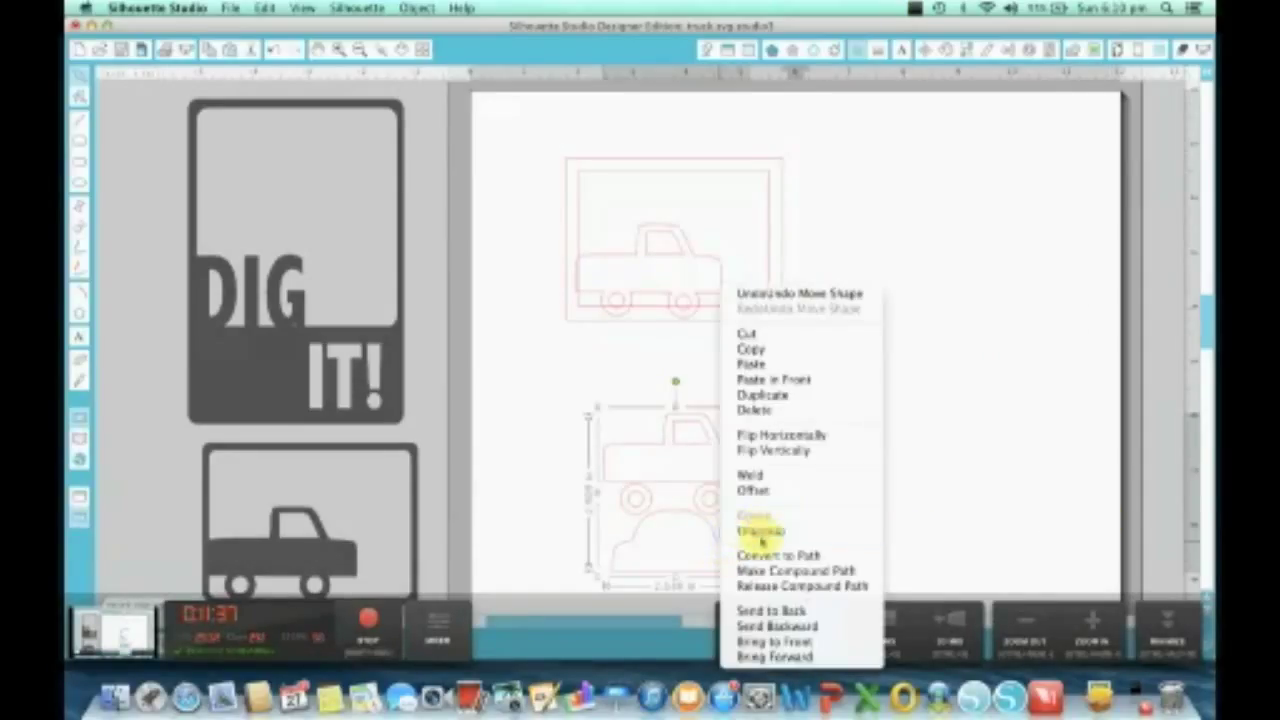
pyautogui.click(760, 532)
pyautogui.click(709, 534)
pyautogui.press('Delete')
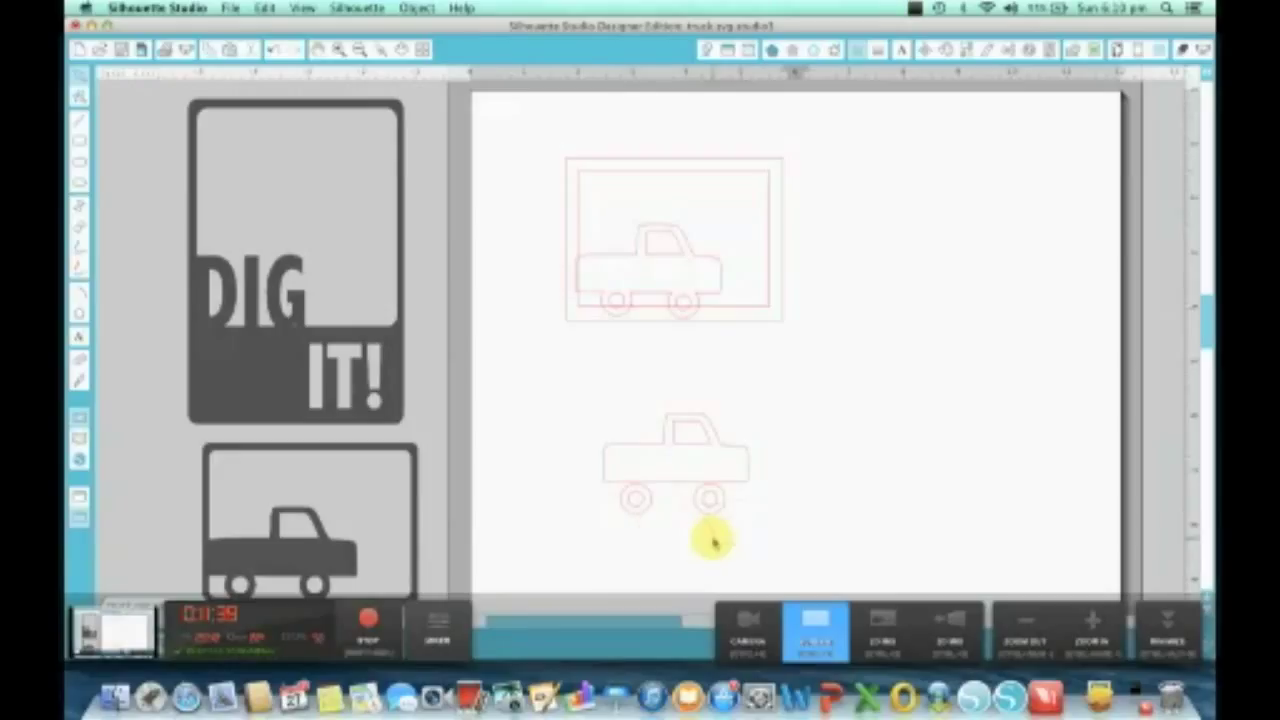
# Delete both wheels' inner hub circles and nudge the left wheel up into its arch.
pyautogui.click(636, 508)
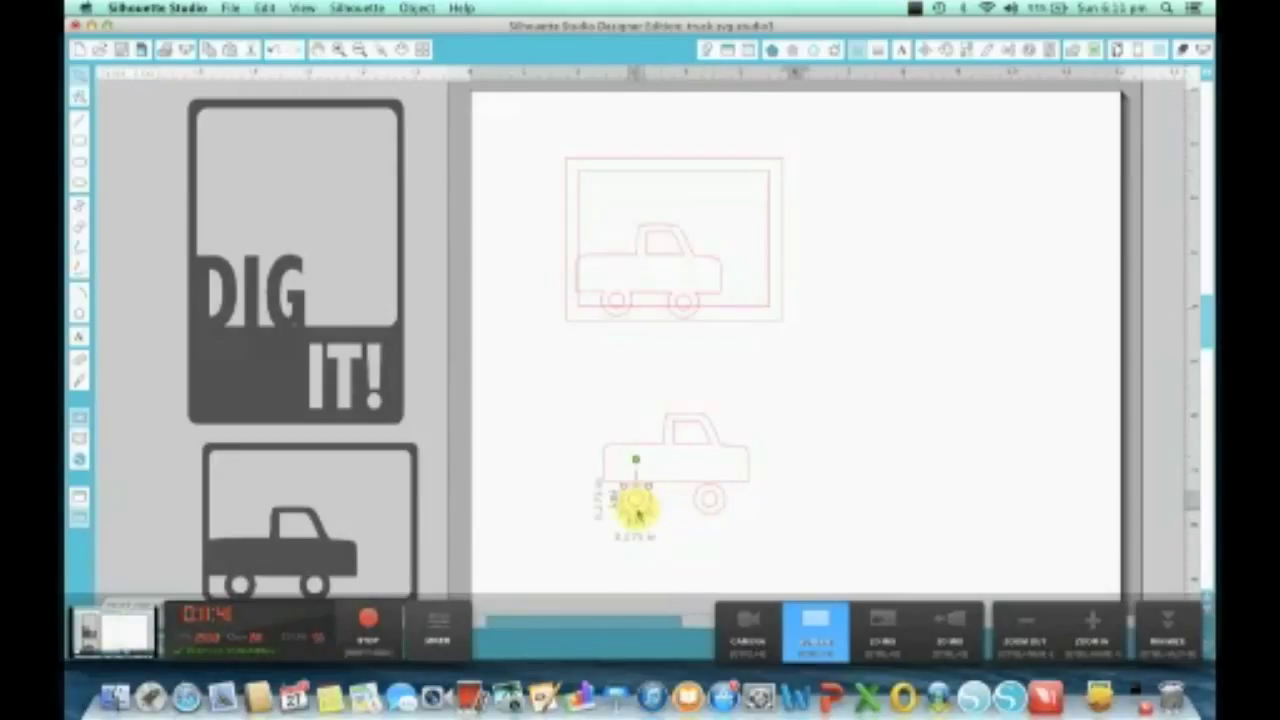
pyautogui.click(637, 532)
pyautogui.click(636, 505)
pyautogui.press('Delete')
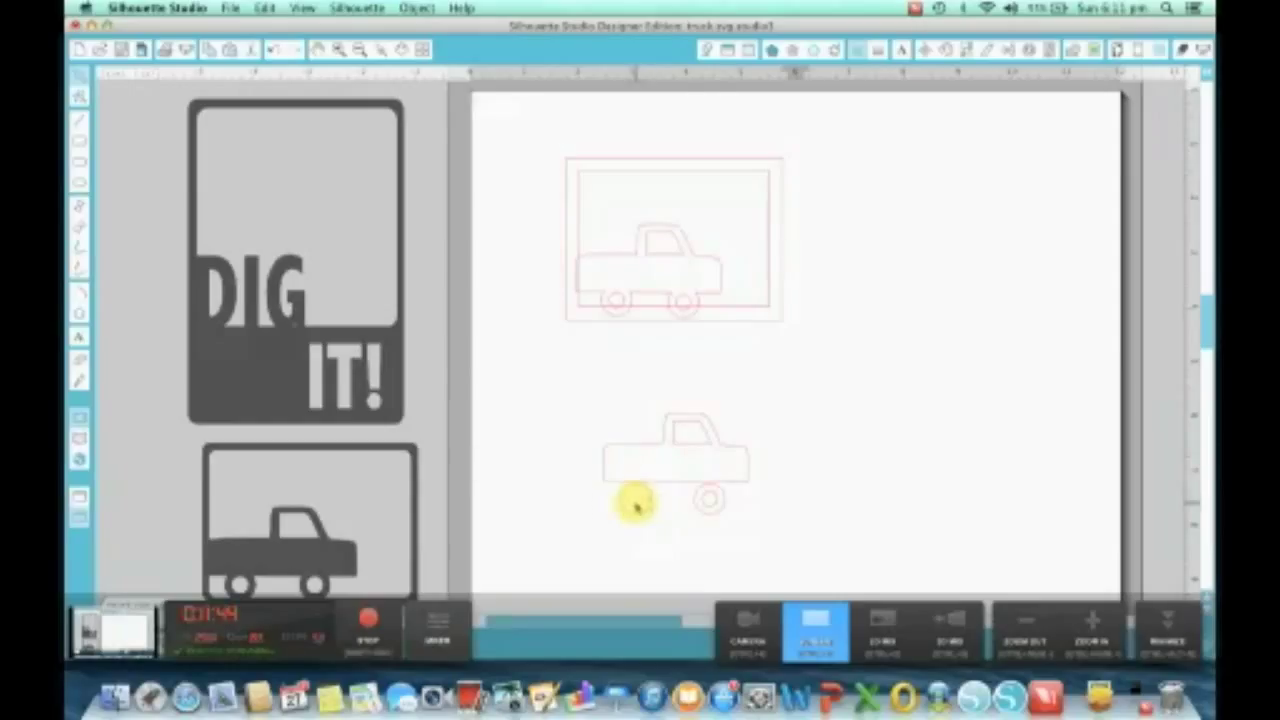
pyautogui.click(712, 507)
pyautogui.press('Delete')
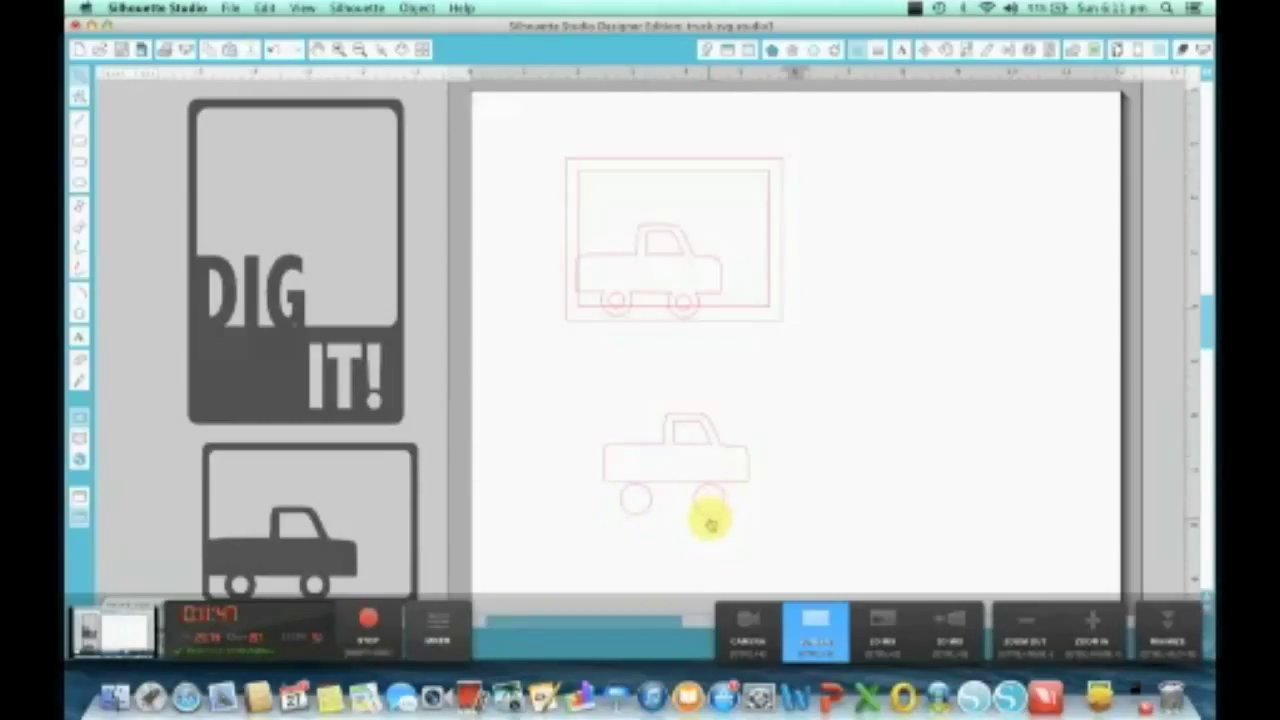
pyautogui.click(710, 515)
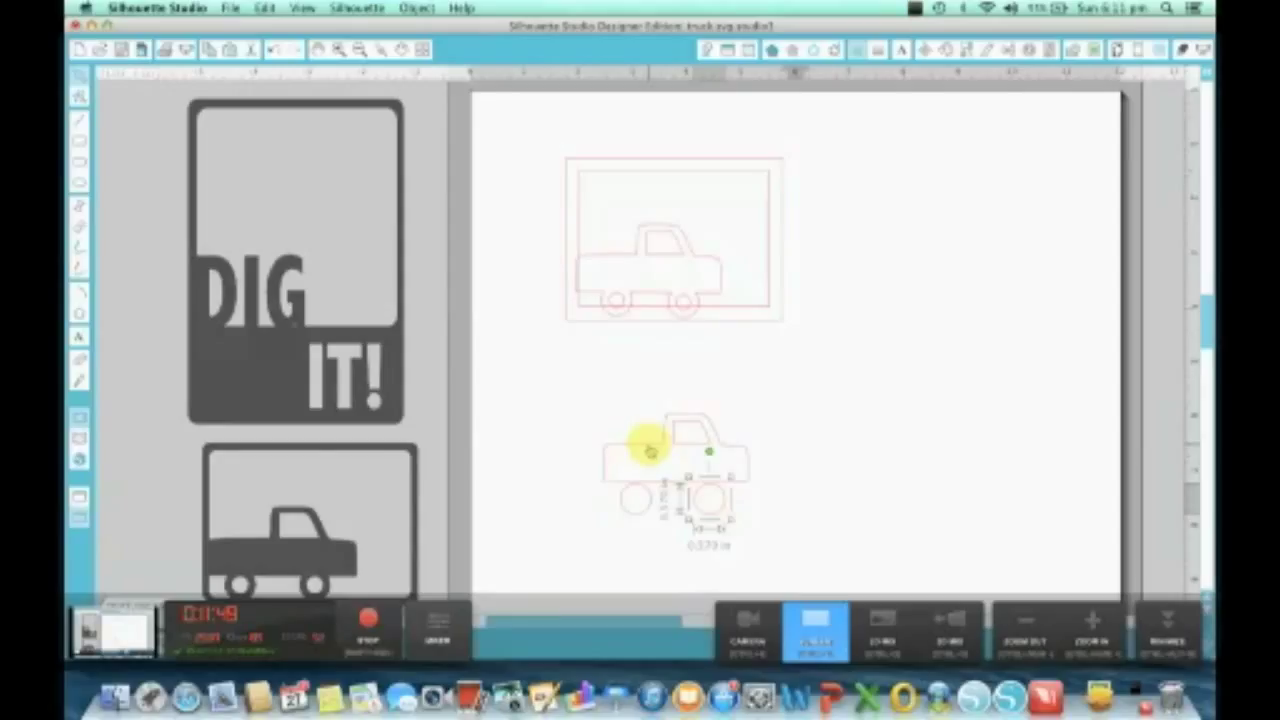
pyautogui.click(650, 450)
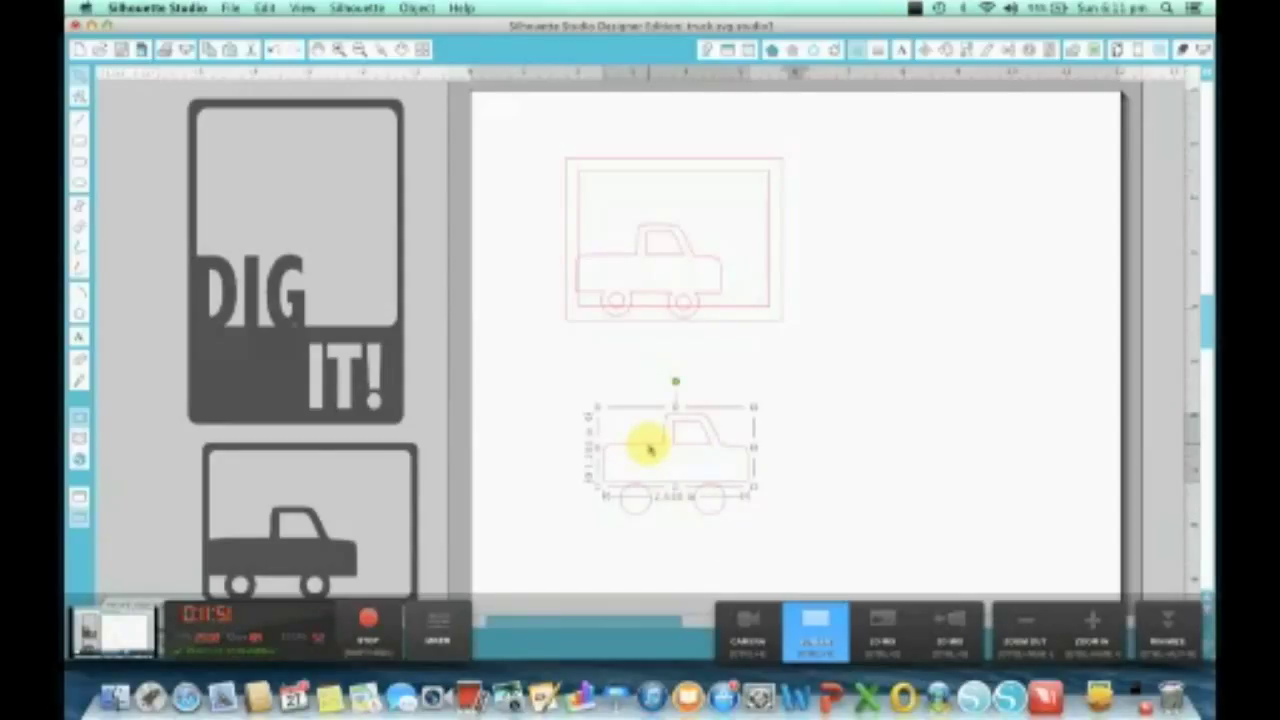
pyautogui.click(704, 514)
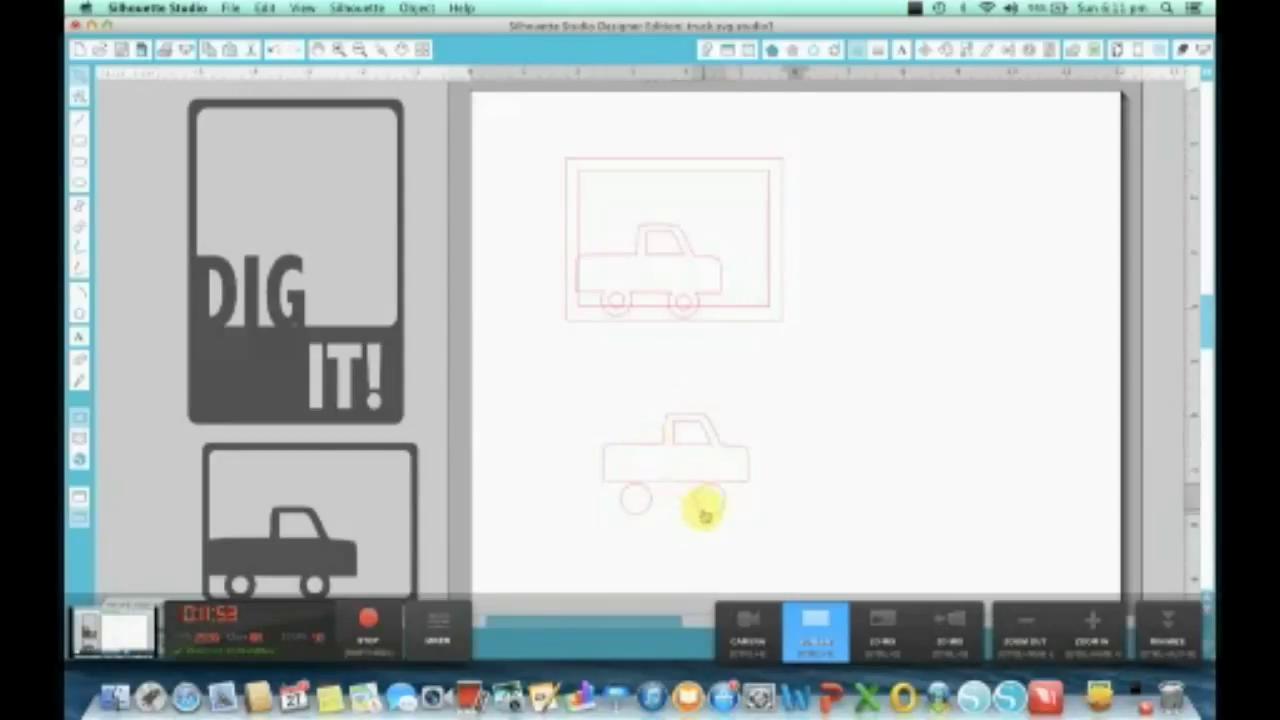
pyautogui.click(635, 505)
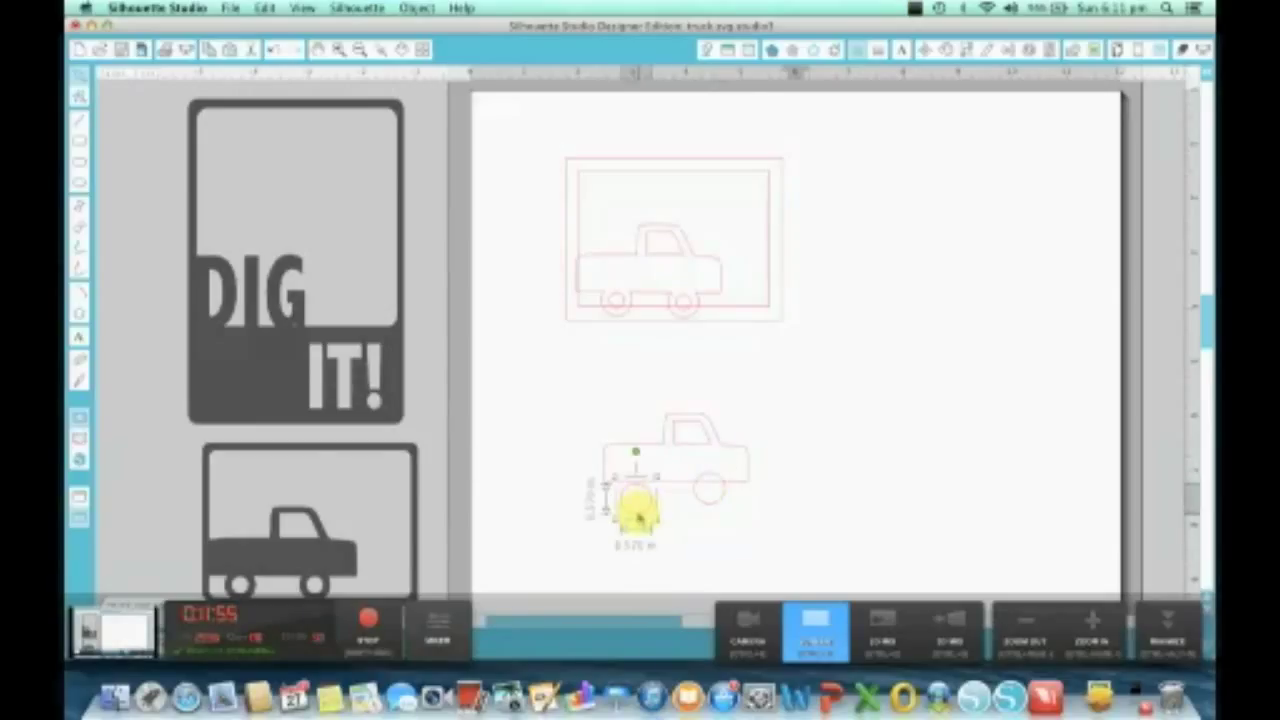
pyautogui.moveTo(637, 517); pyautogui.dragTo(636, 497)
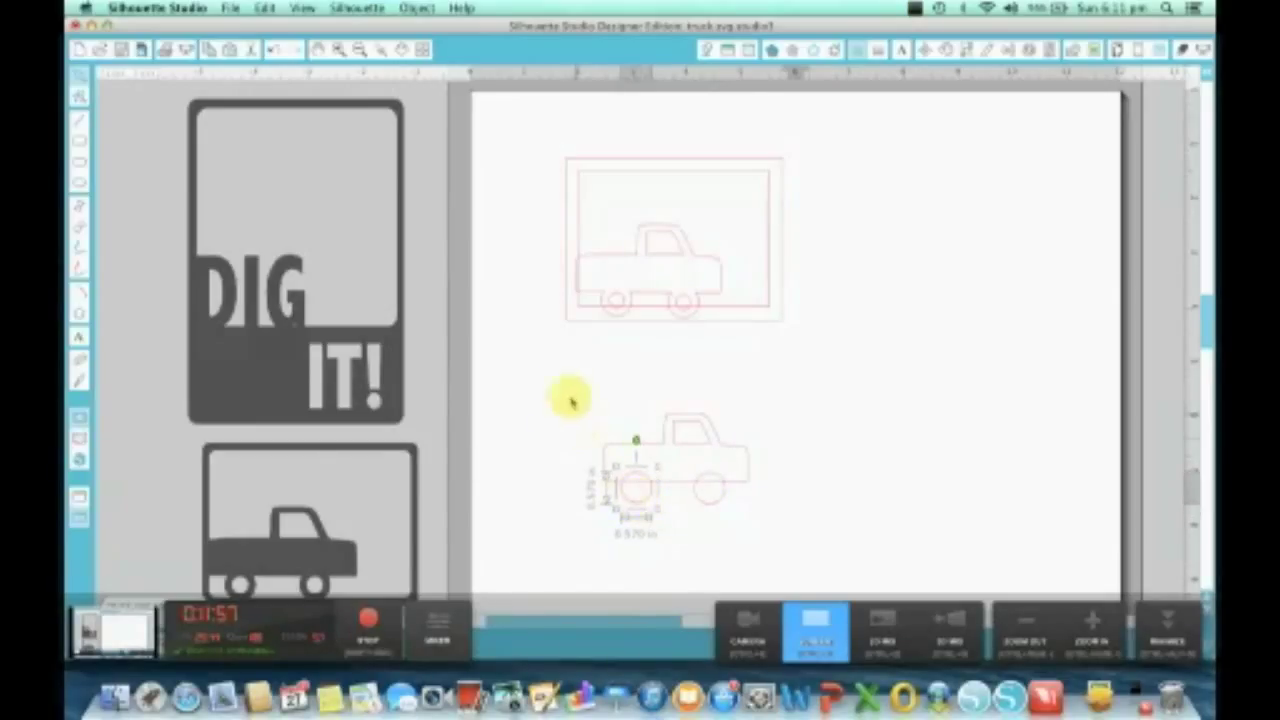
# Make the lower truck's parts a compound path and weld them into one outline.
pyautogui.moveTo(565, 383); pyautogui.dragTo(794, 557)
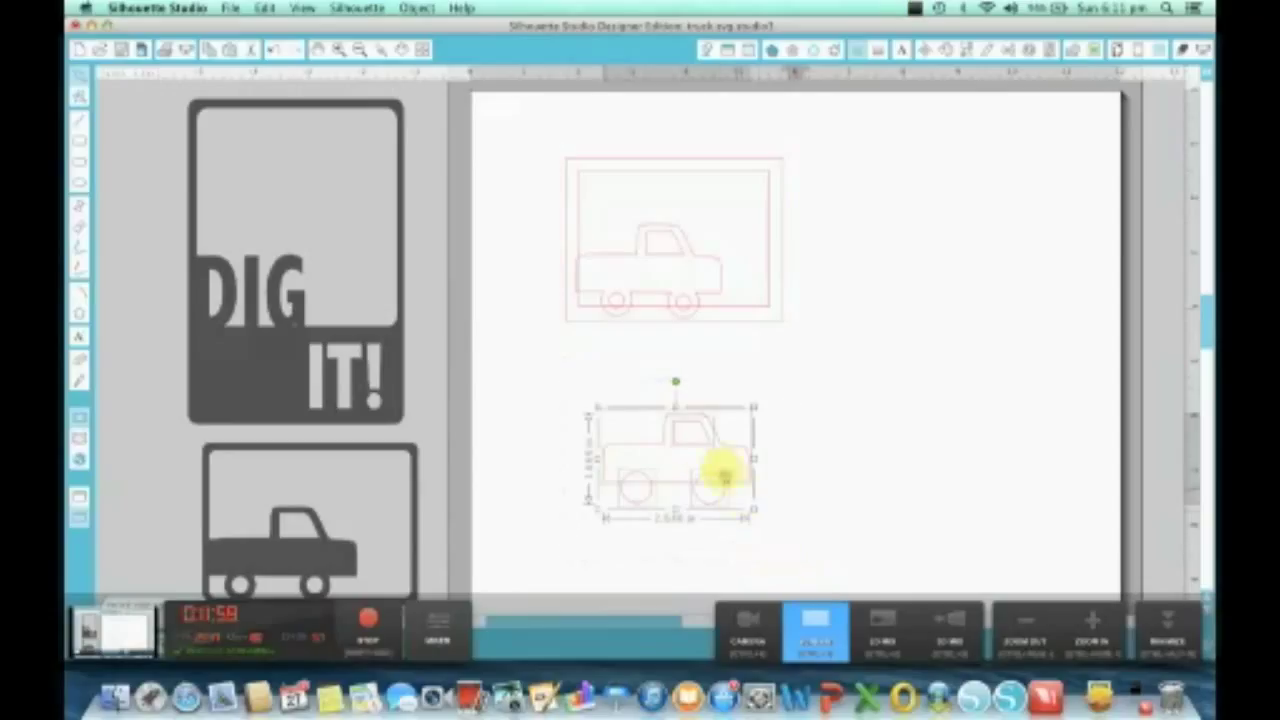
pyautogui.rightClick(680, 447)
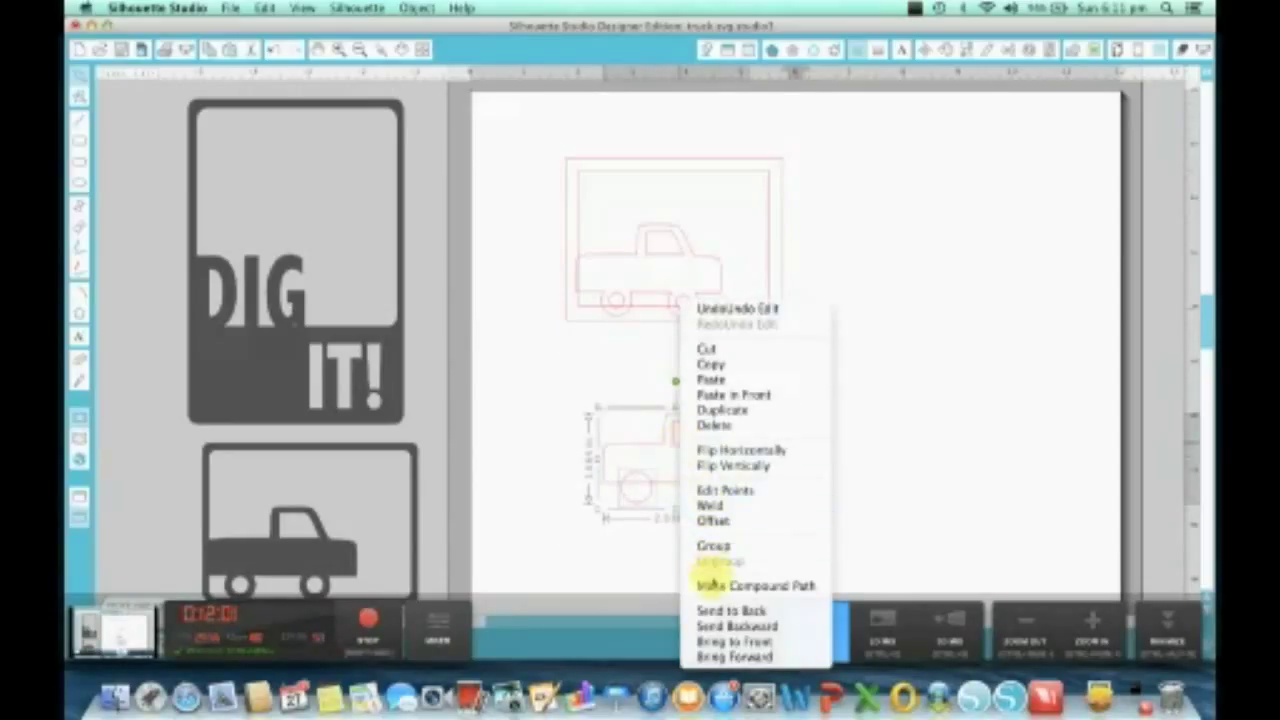
pyautogui.click(752, 582)
pyautogui.click(853, 525)
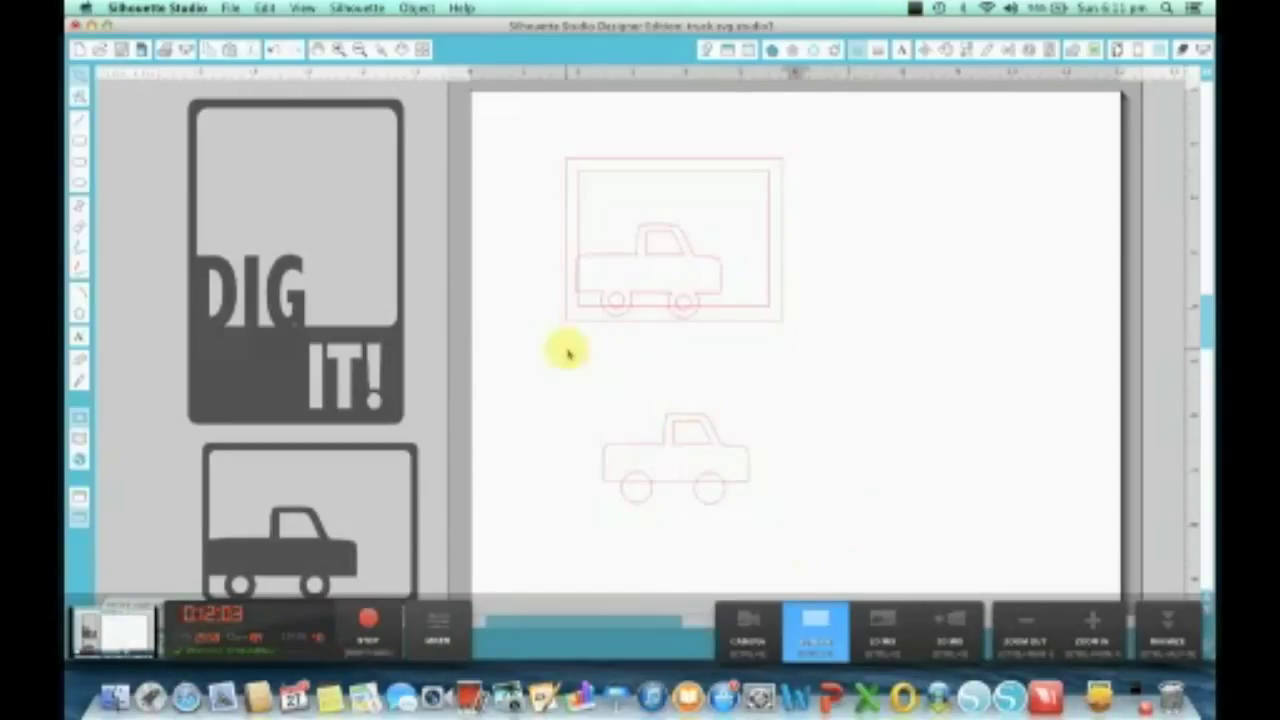
pyautogui.moveTo(582, 395); pyautogui.dragTo(790, 534)
pyautogui.rightClick(709, 491)
pyautogui.click(724, 506)
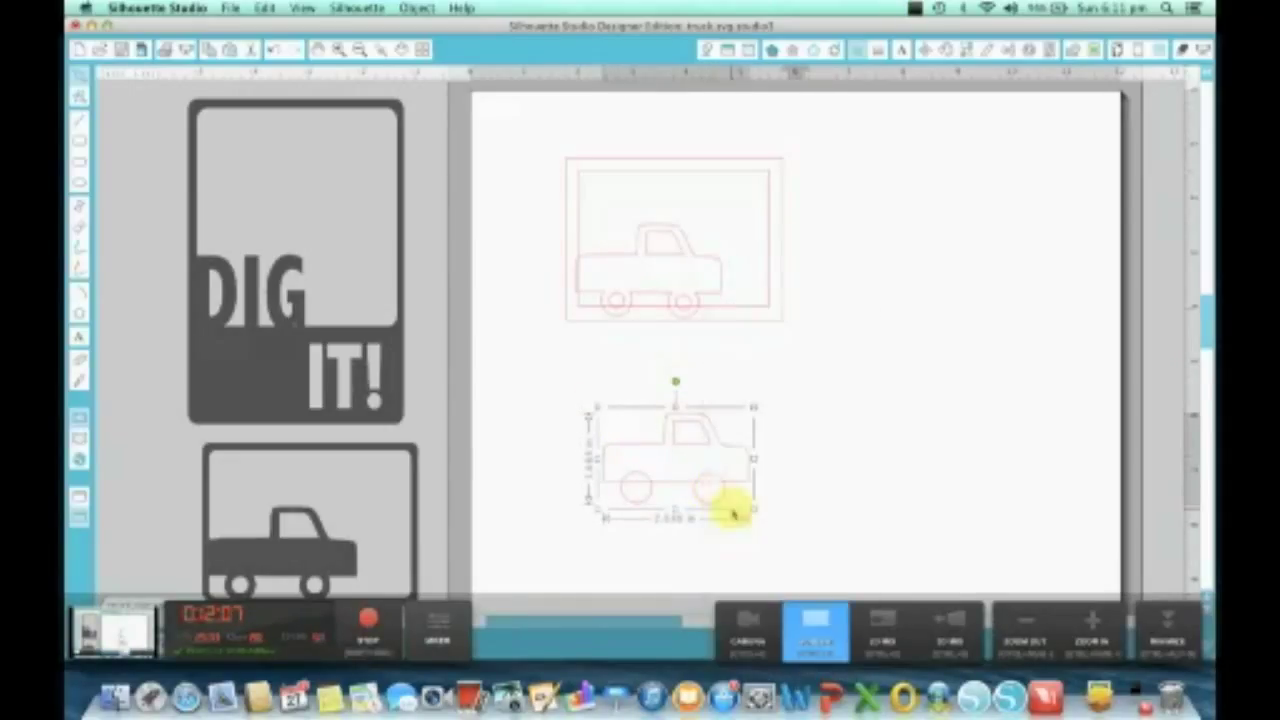
pyautogui.rightClick(678, 450)
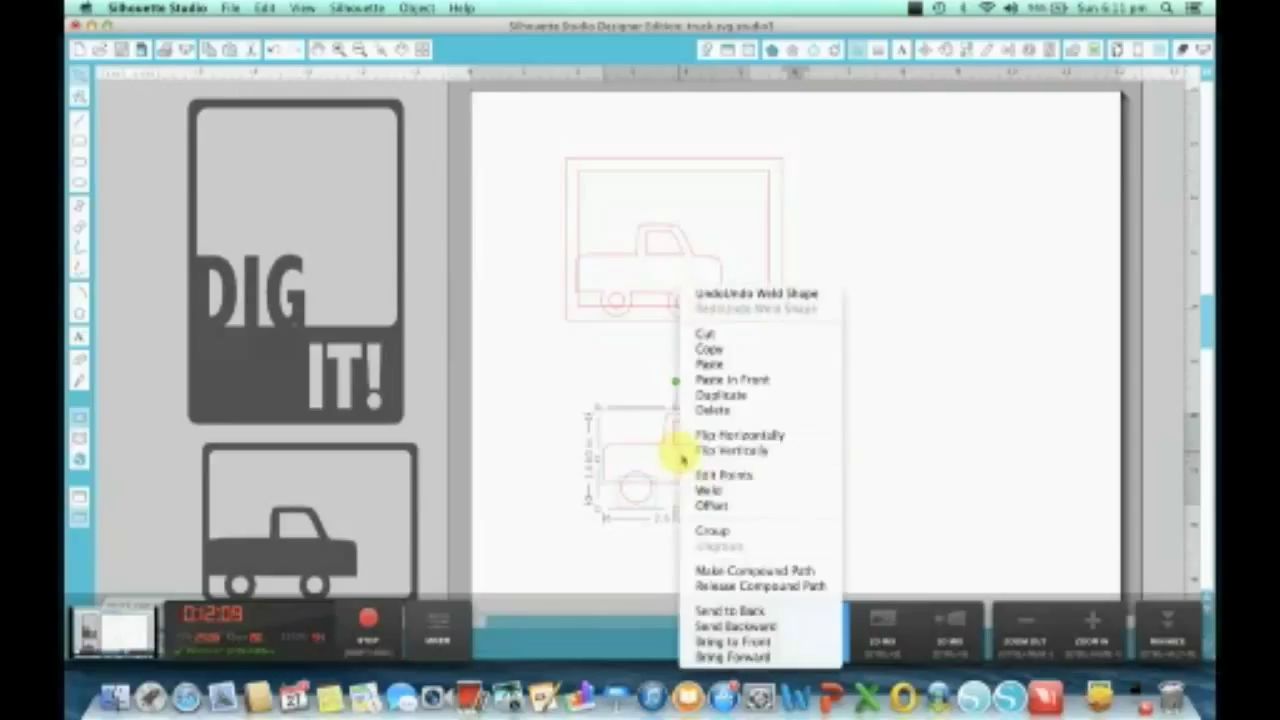
pyautogui.click(713, 496)
# Adjust a wheel piece, then select every piece of the lower truck and delete it.
pyautogui.click(786, 471)
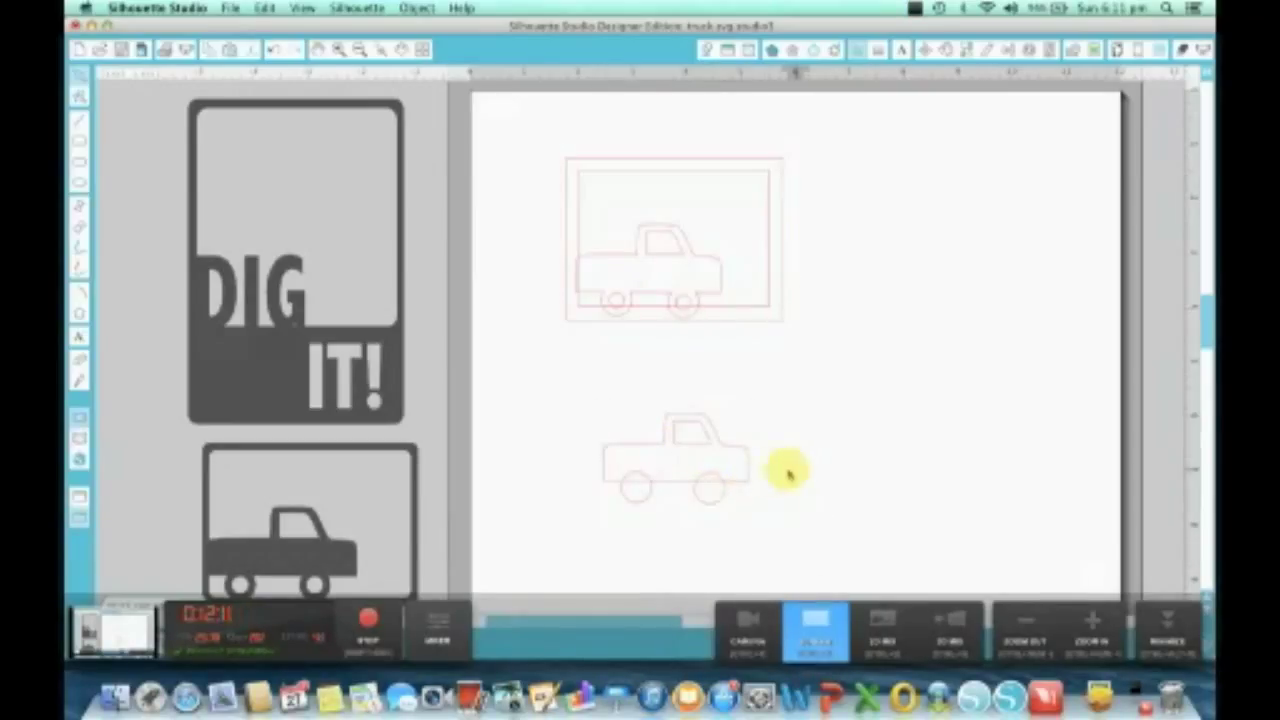
pyautogui.click(720, 486)
pyautogui.moveTo(720, 486)
pyautogui.mouseDown()
pyautogui.moveTo(737, 500)
pyautogui.moveTo(724, 503)
pyautogui.mouseUp()
pyautogui.moveTo(593, 398); pyautogui.dragTo(743, 566)
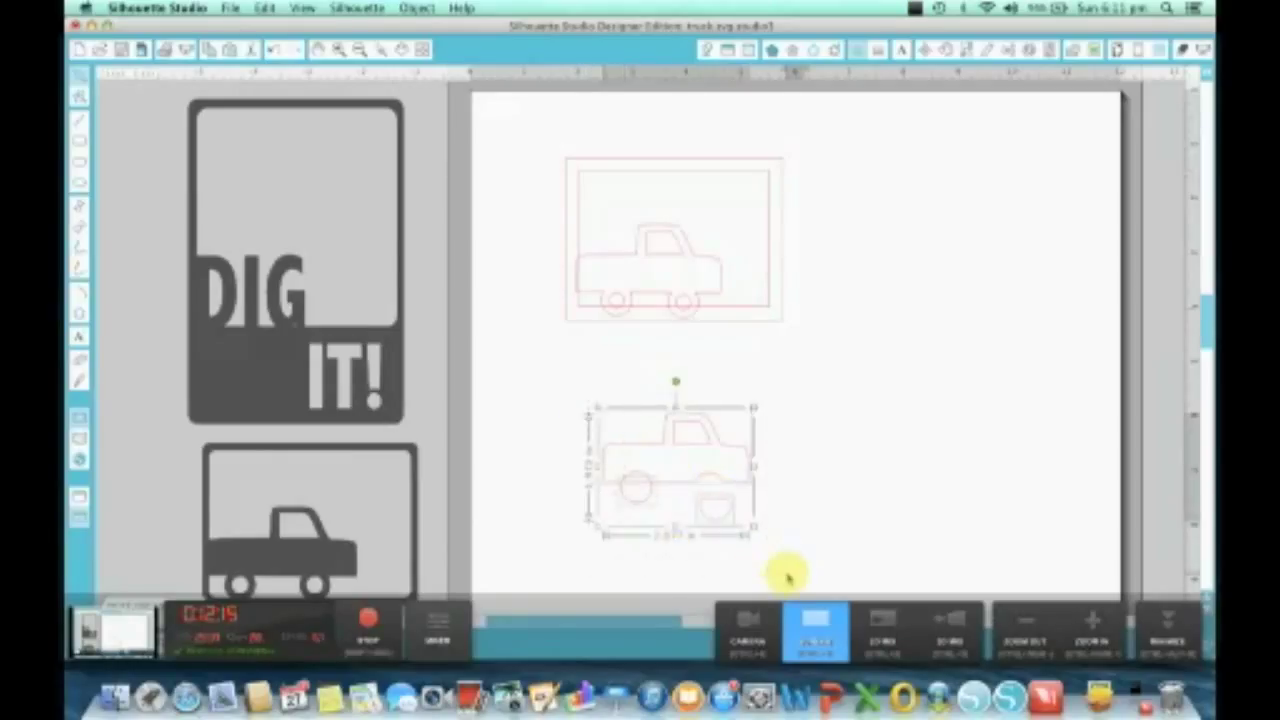
pyautogui.press('Delete')
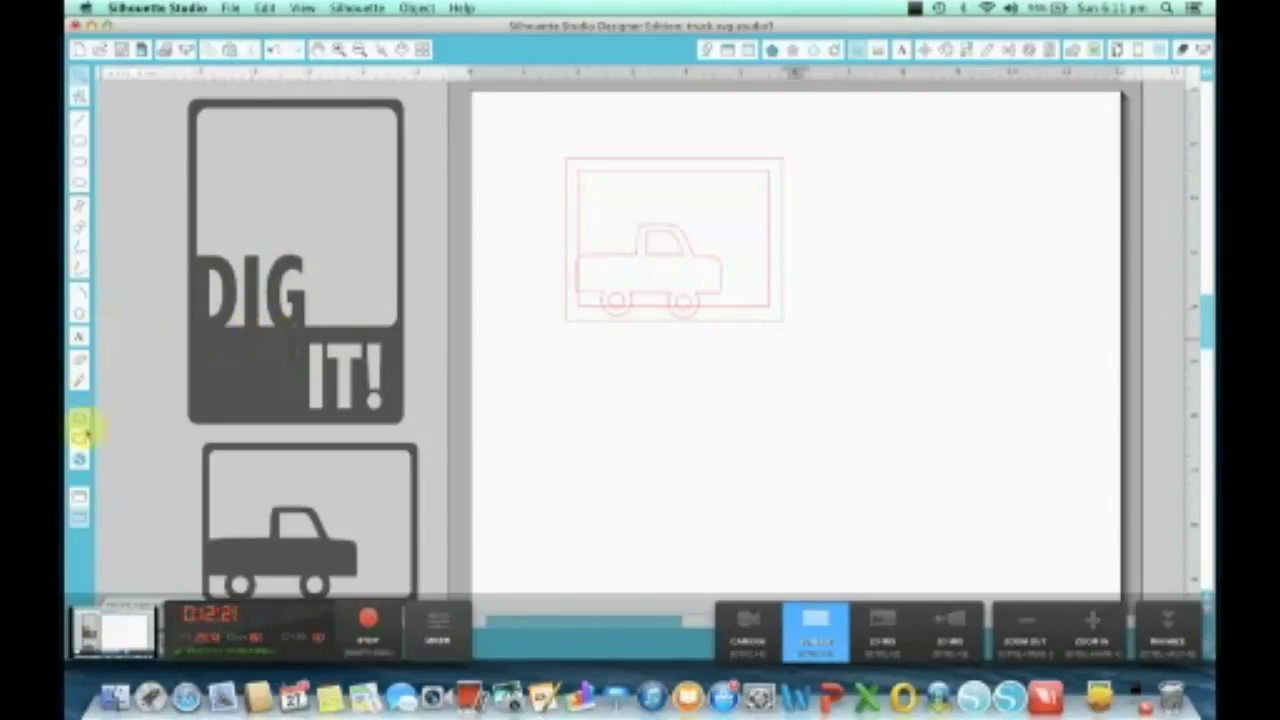
# Draw a rectangle beside the truck, scale it to W 4 by H 6 inches, and move it up-left.
pyautogui.click(80, 147)
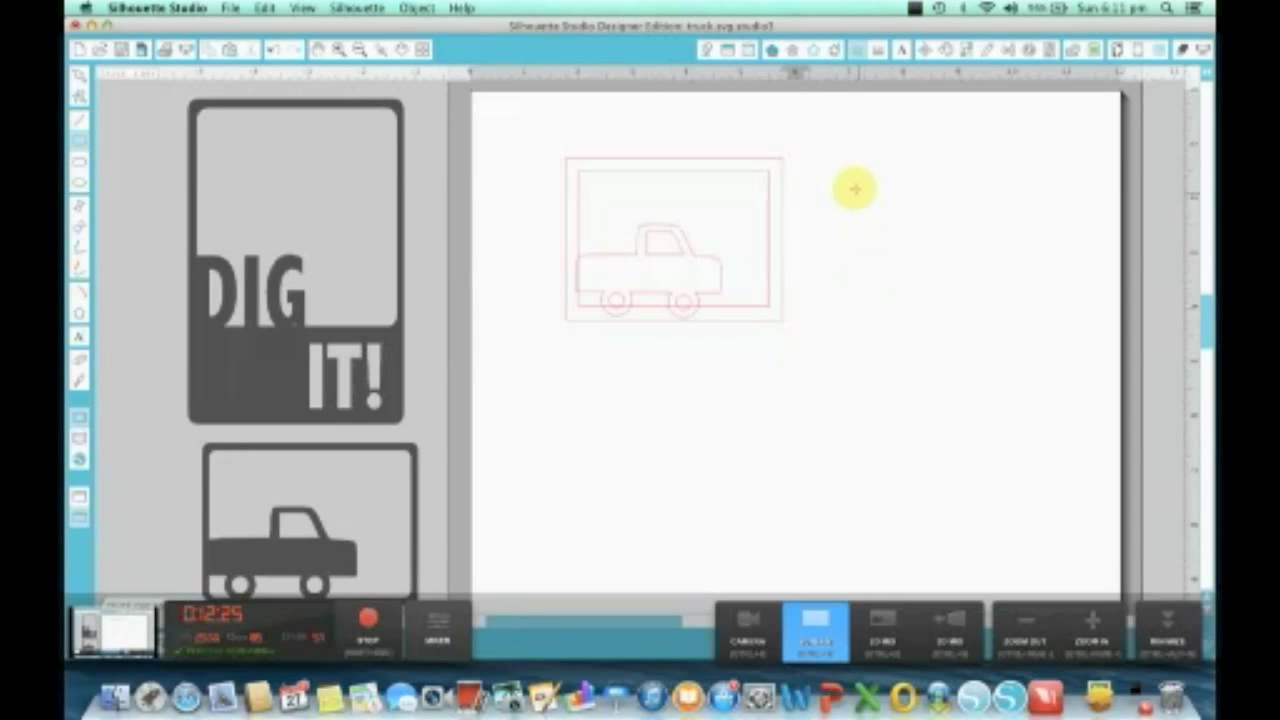
pyautogui.moveTo(853, 185); pyautogui.dragTo(1092, 523)
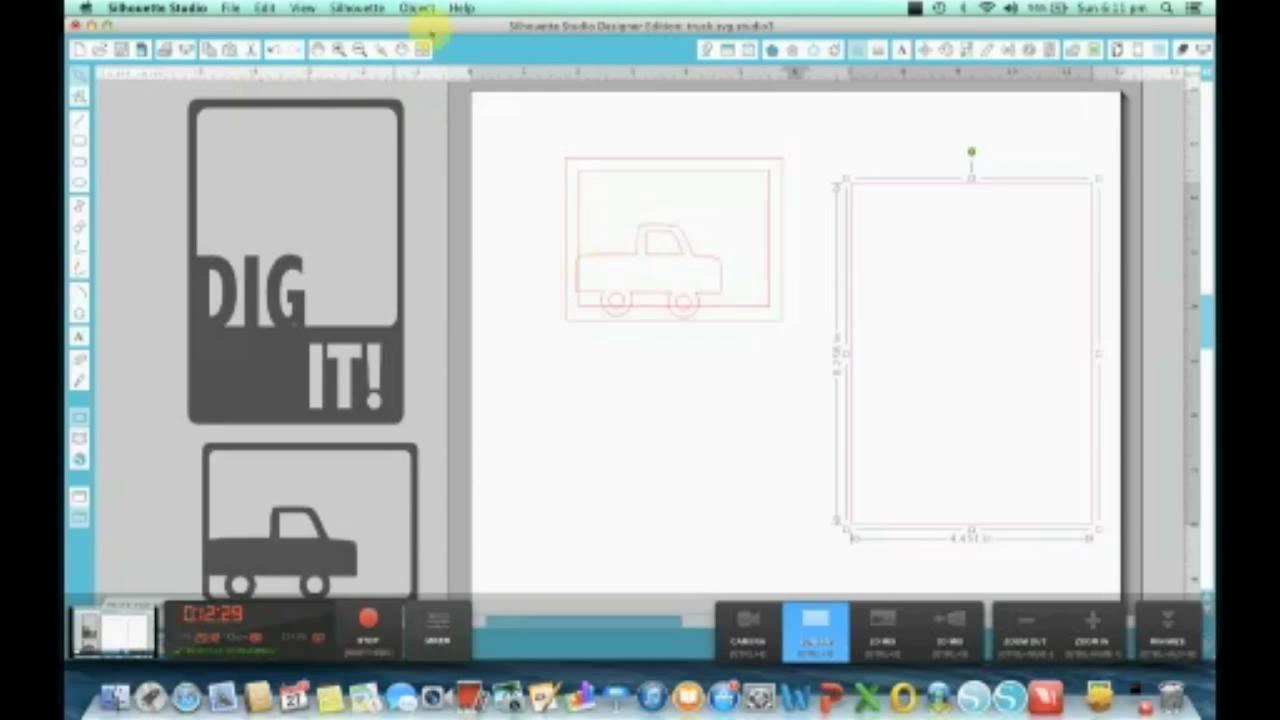
pyautogui.click(418, 8)
pyautogui.hscroll(3, 762, 328)
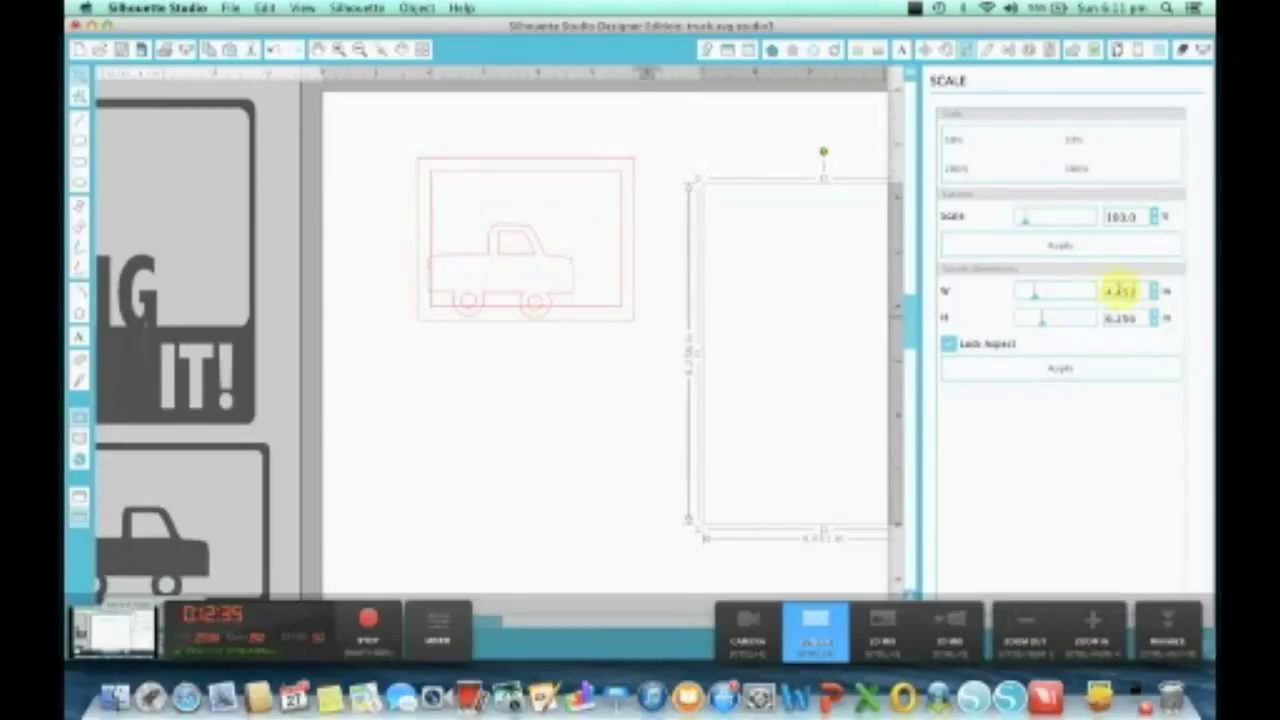
pyautogui.moveTo(1120, 290); pyautogui.dragTo(1063, 292)
pyautogui.write('4')
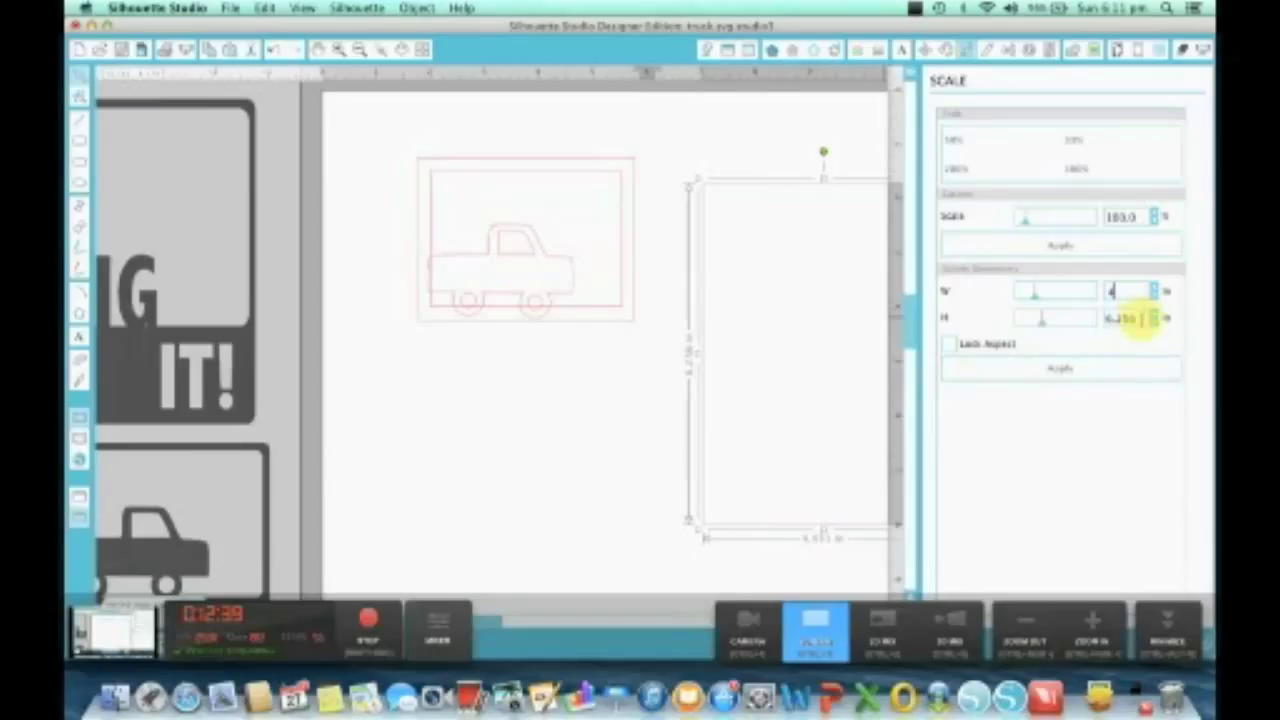
pyautogui.moveTo(1118, 318); pyautogui.dragTo(1066, 320)
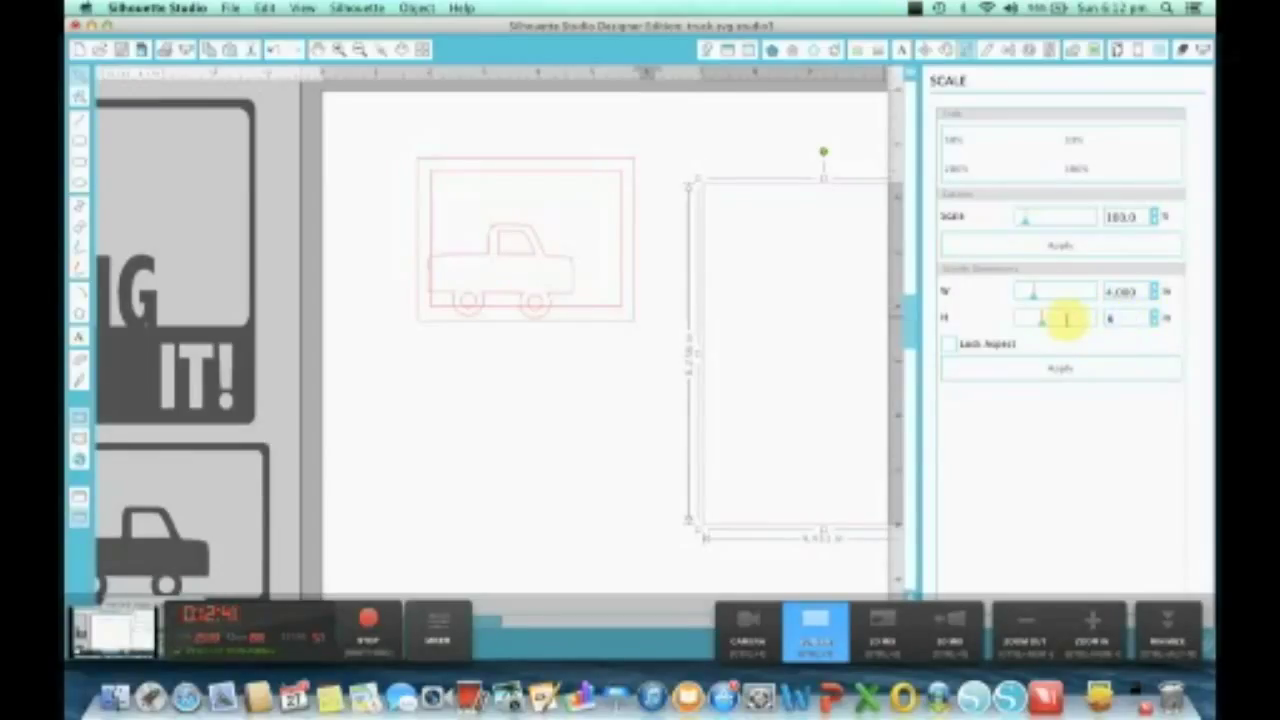
pyautogui.click(1055, 370)
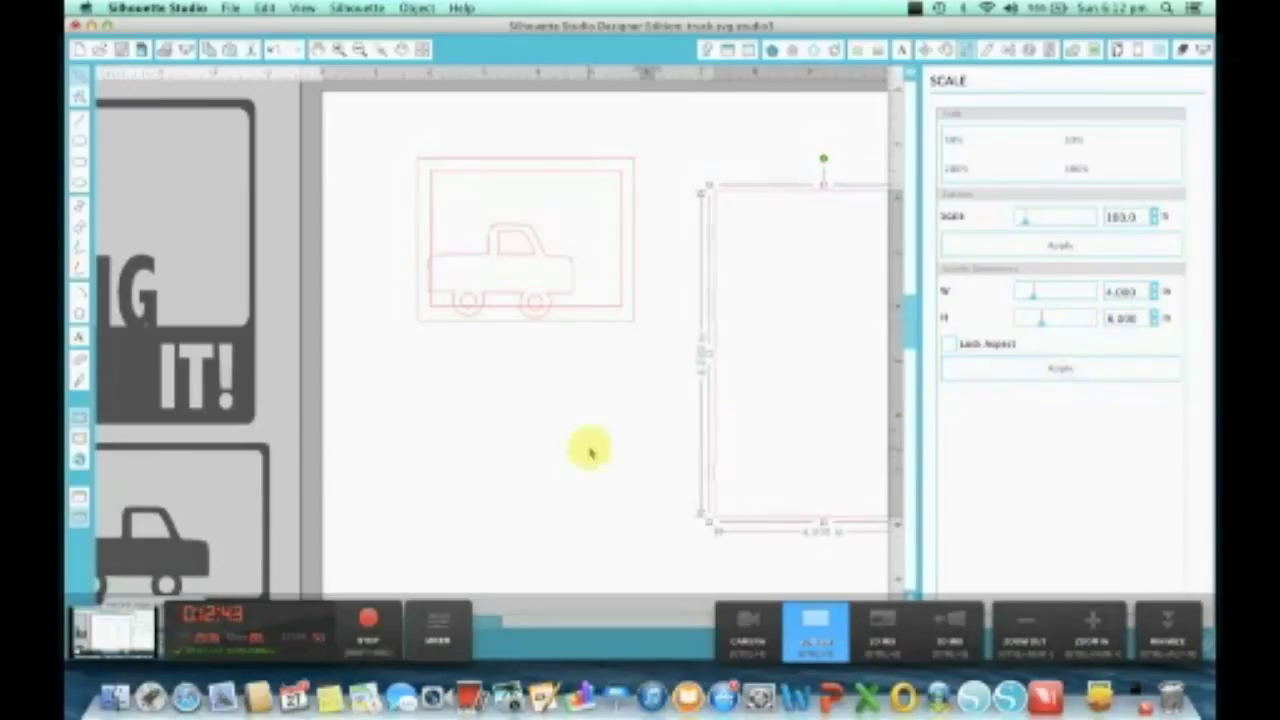
pyautogui.click(698, 404)
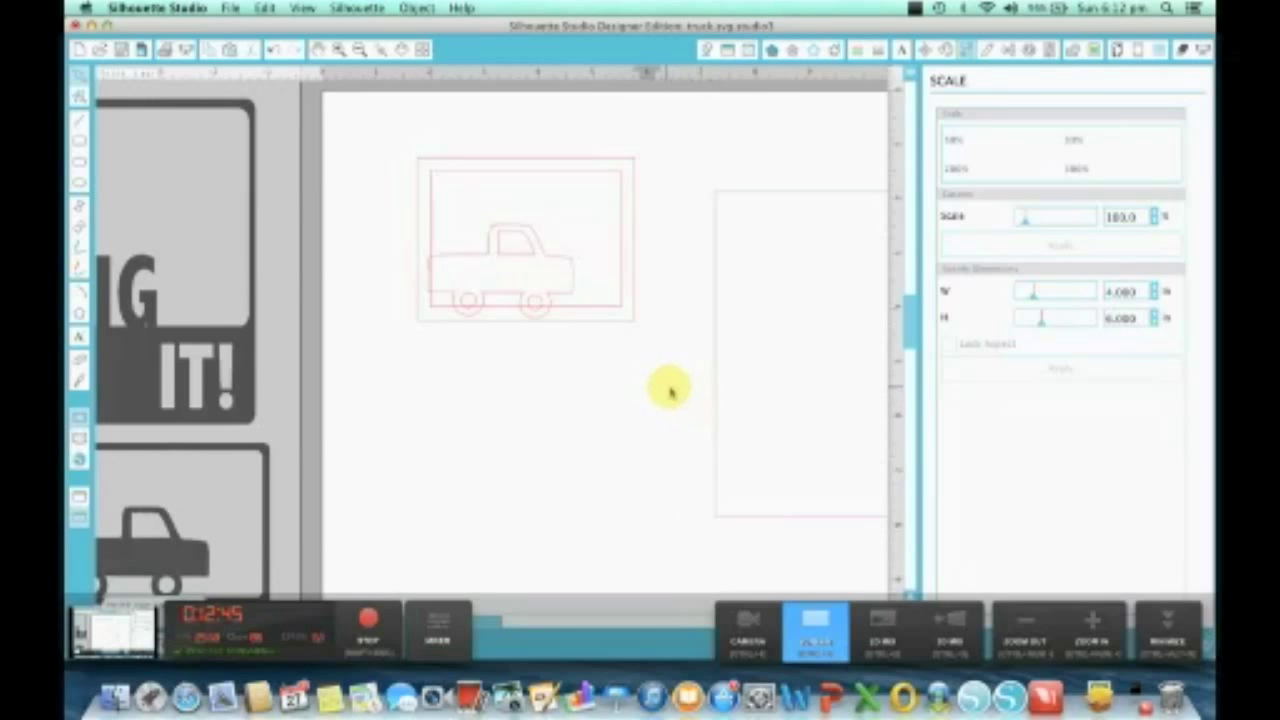
pyautogui.moveTo(719, 405); pyautogui.dragTo(660, 351)
# Move the framed truck off the mat and slide the 4×6 rectangle onto it.
pyautogui.moveTo(400, 163); pyautogui.dragTo(571, 357)
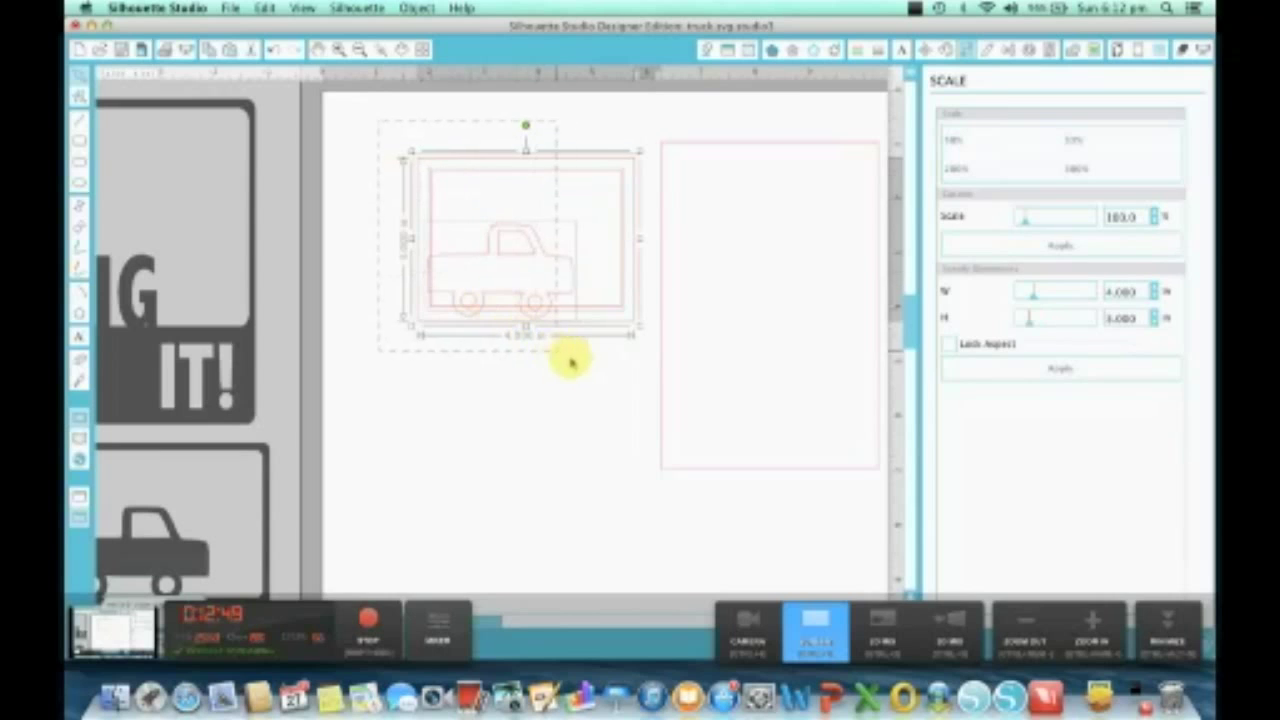
pyautogui.moveTo(538, 305); pyautogui.dragTo(157, 586)
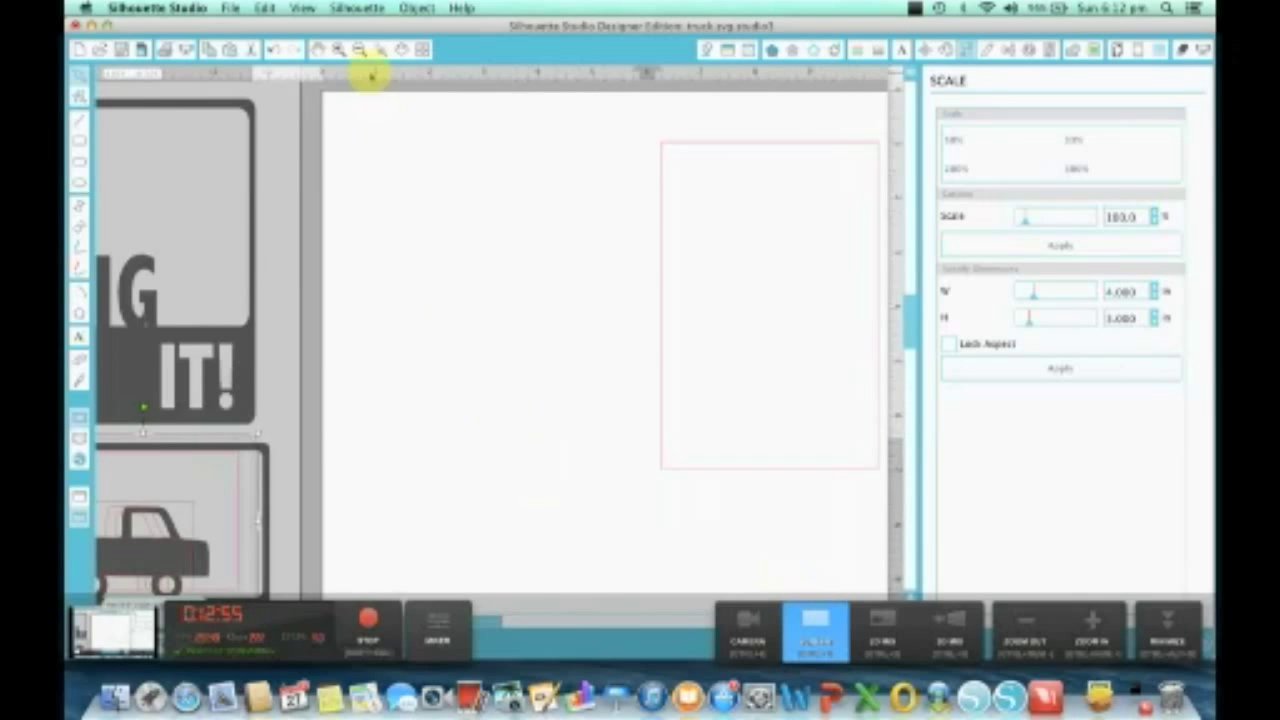
pyautogui.moveTo(660, 232); pyautogui.dragTo(472, 258)
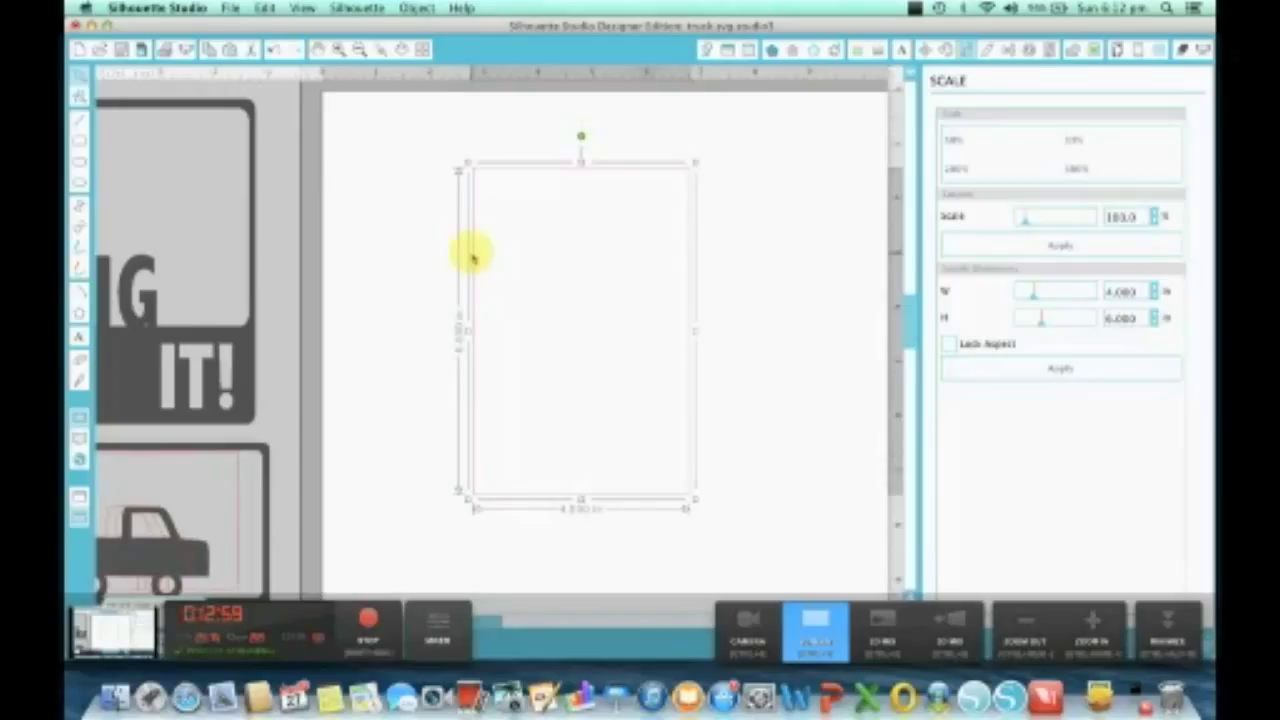
pyautogui.click(768, 280)
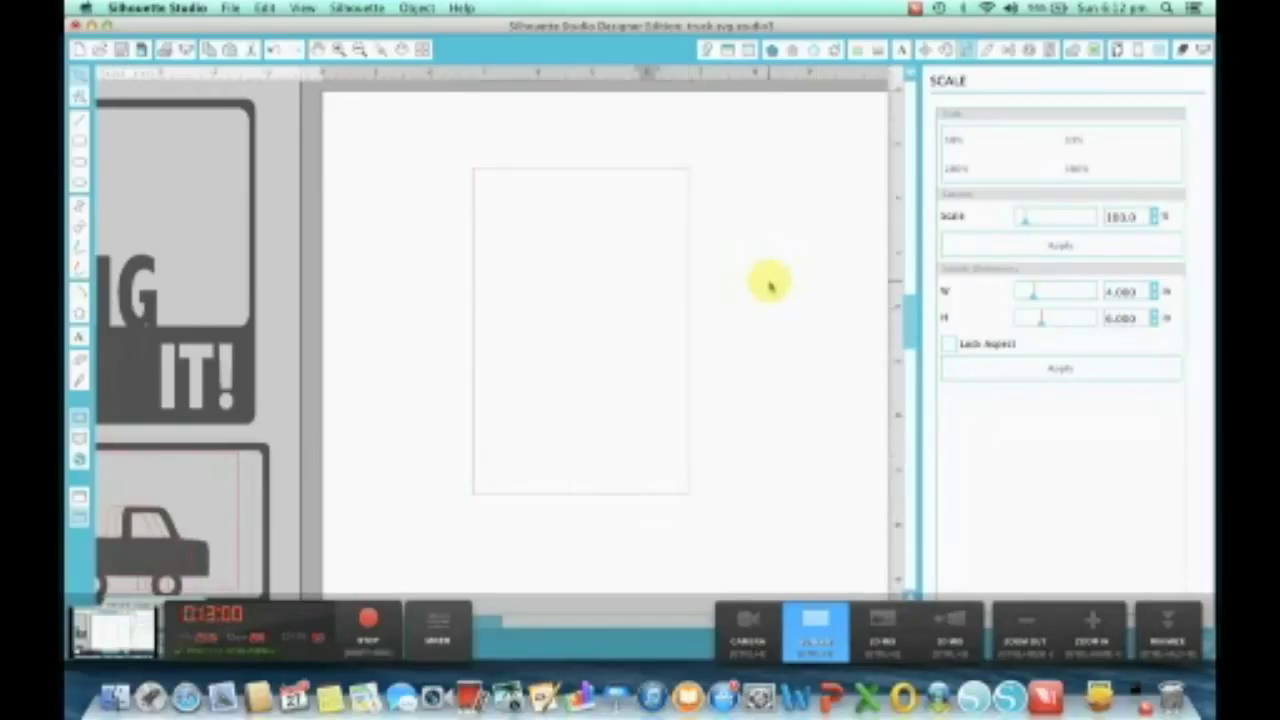
# Add a 0.25-inch internal offset with sharp Corner style inside the 4×6 rectangle.
pyautogui.click(507, 173)
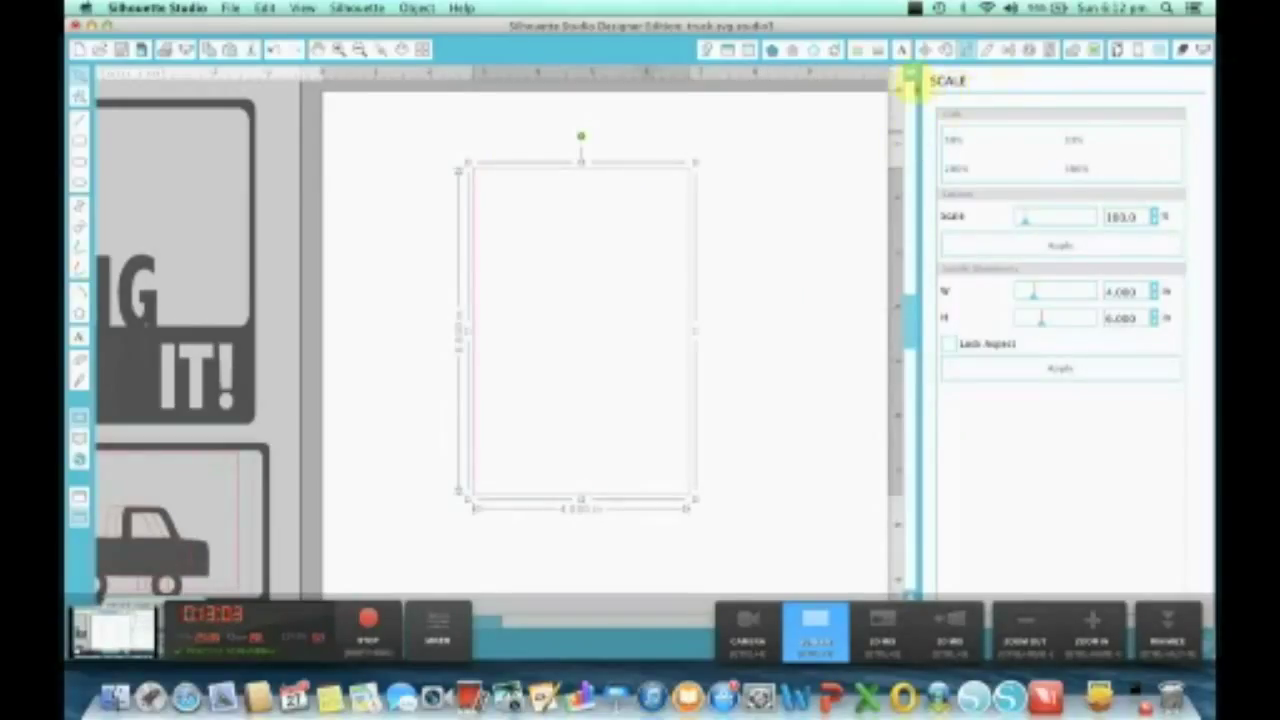
pyautogui.click(835, 50)
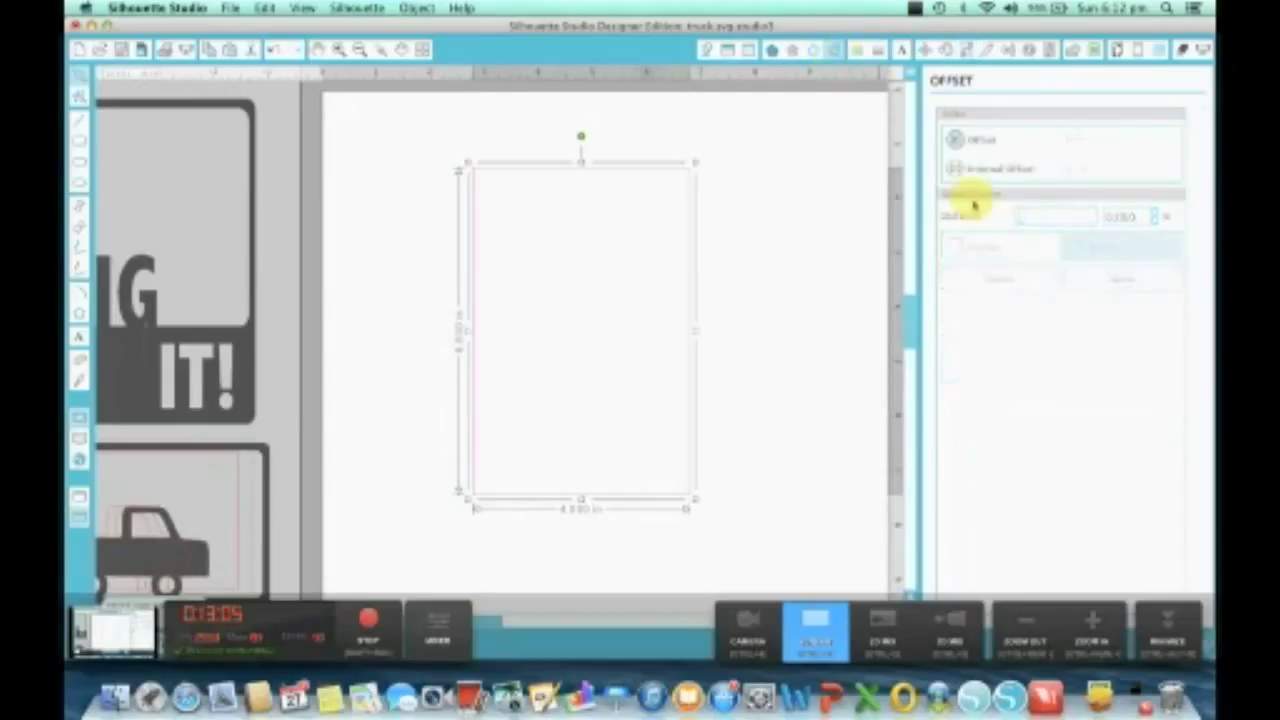
pyautogui.click(993, 170)
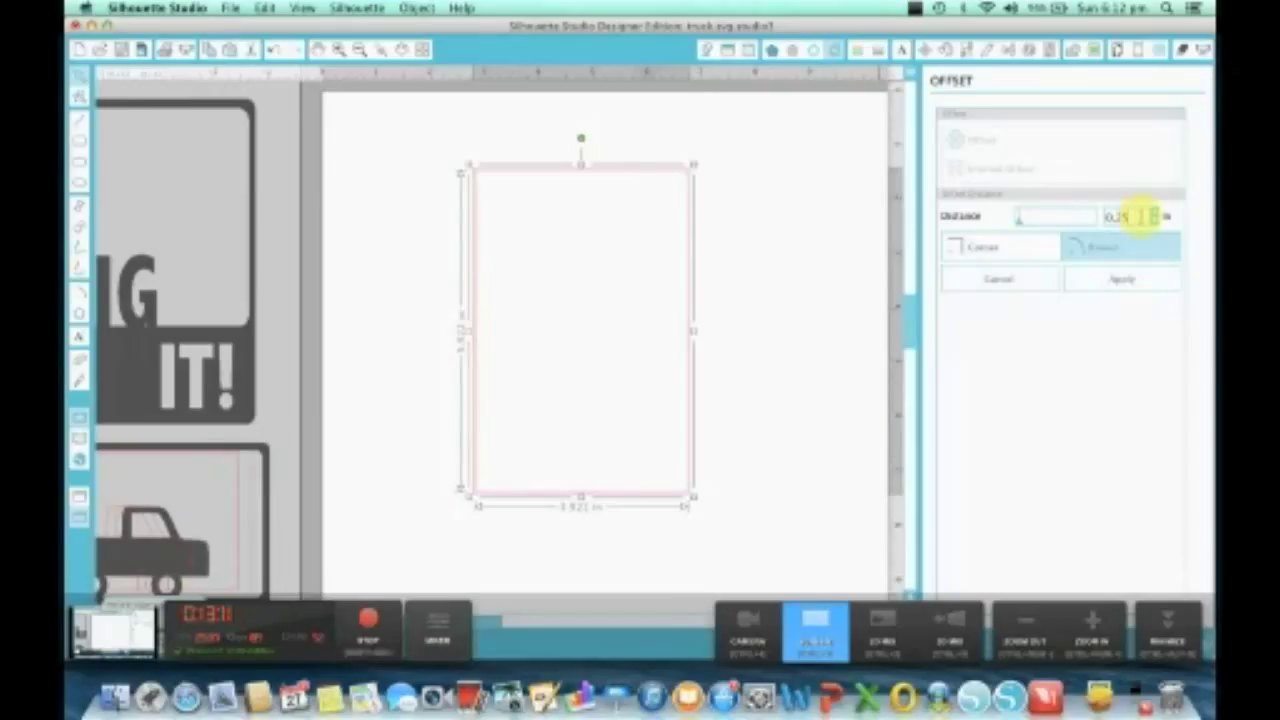
pyautogui.click(1008, 258)
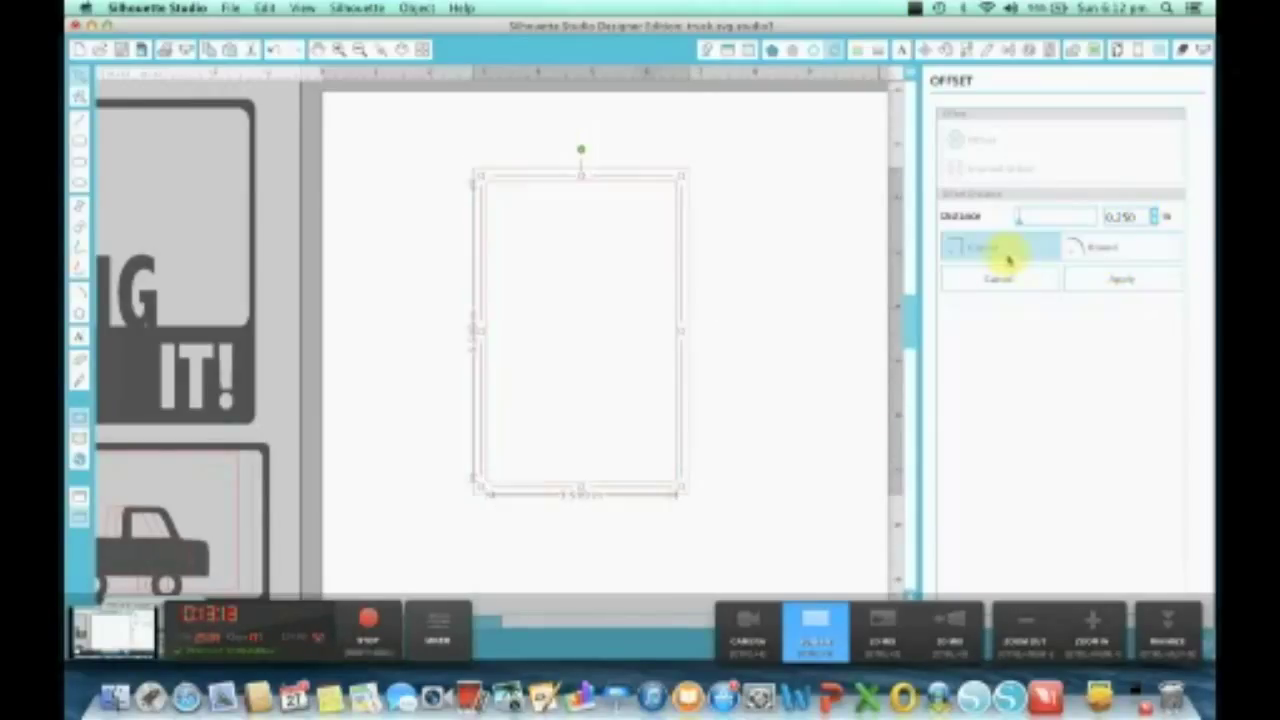
pyautogui.click(1107, 290)
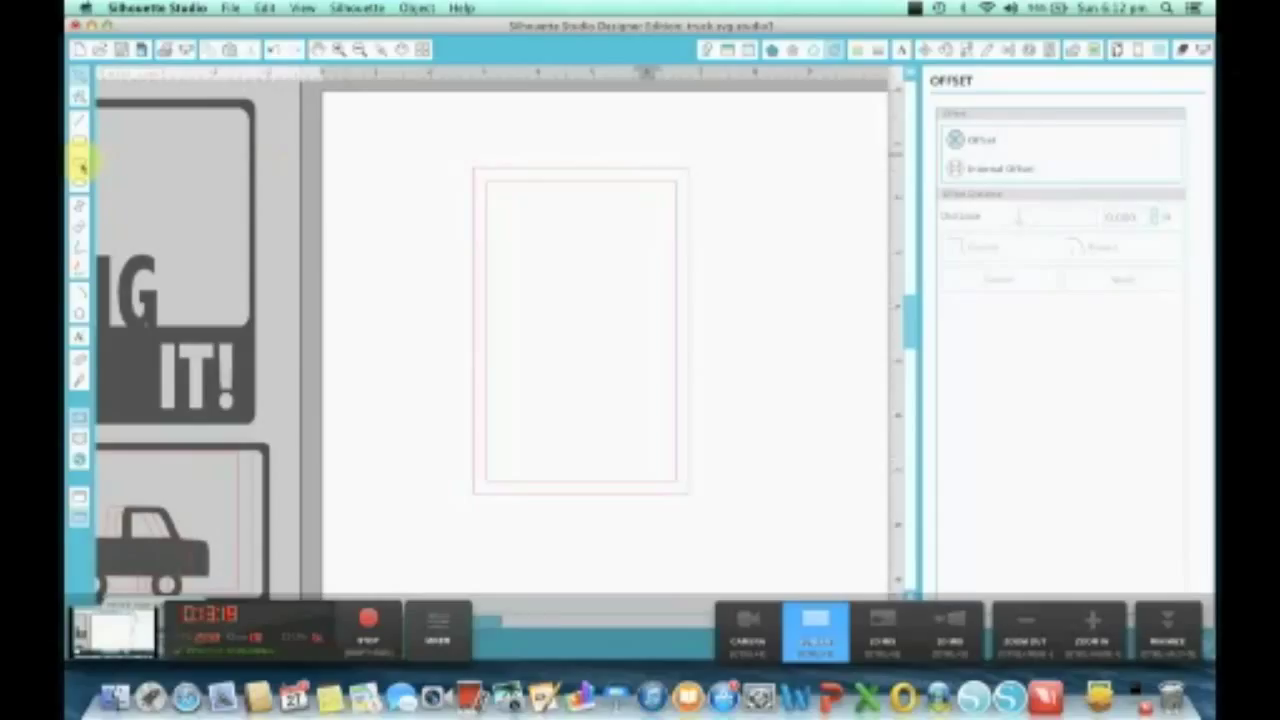
# Resize the inner offset rectangle's height so it covers the card's upper part.
pyautogui.click(505, 488)
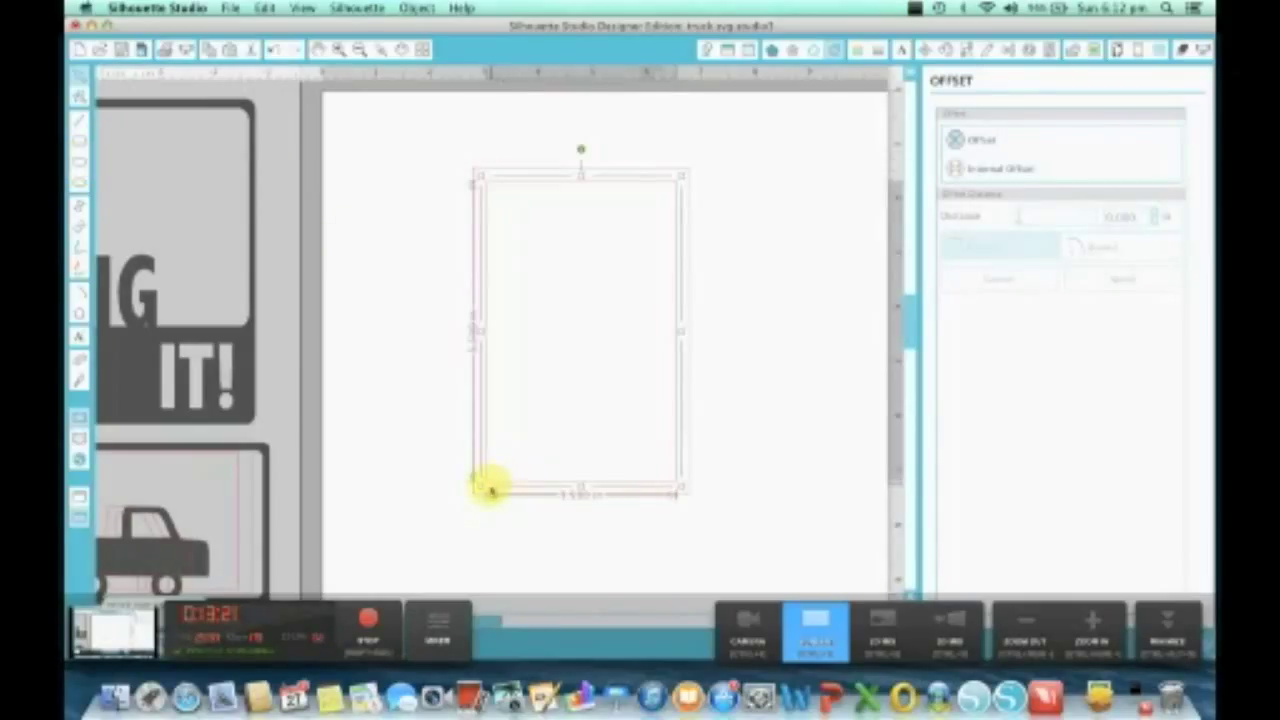
pyautogui.moveTo(481, 488); pyautogui.dragTo(471, 257)
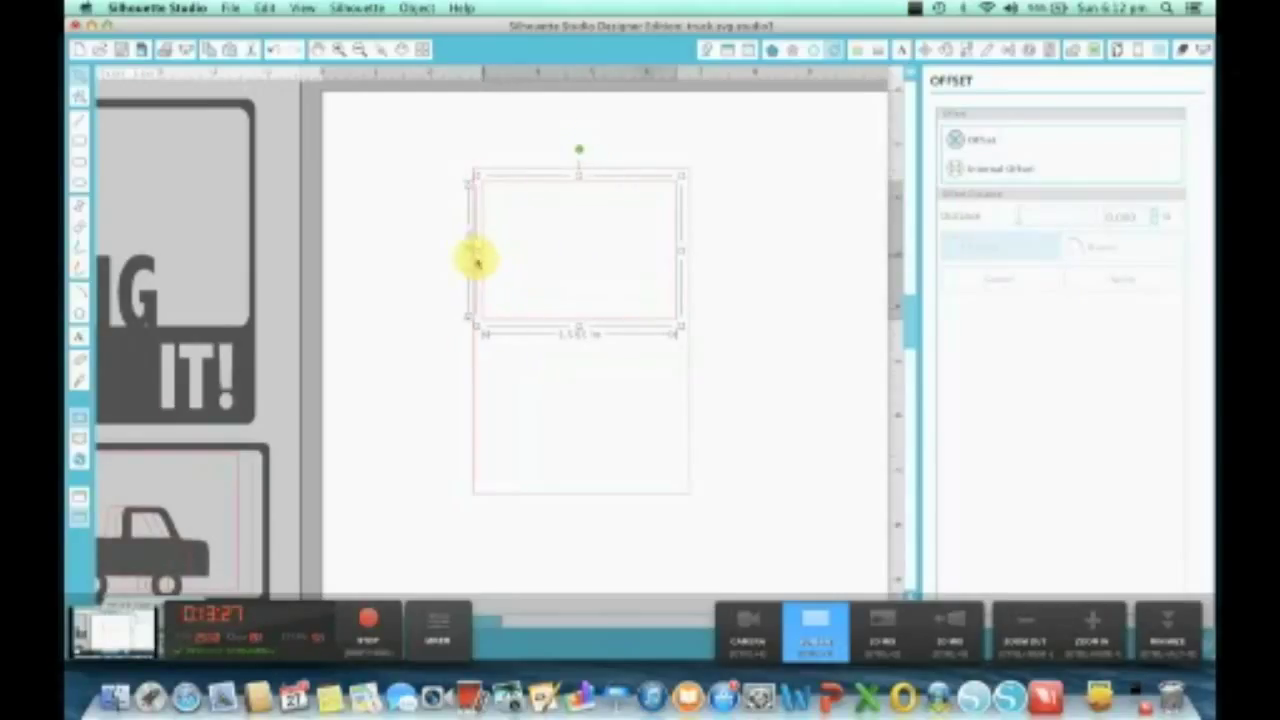
pyautogui.moveTo(579, 323); pyautogui.dragTo(584, 407)
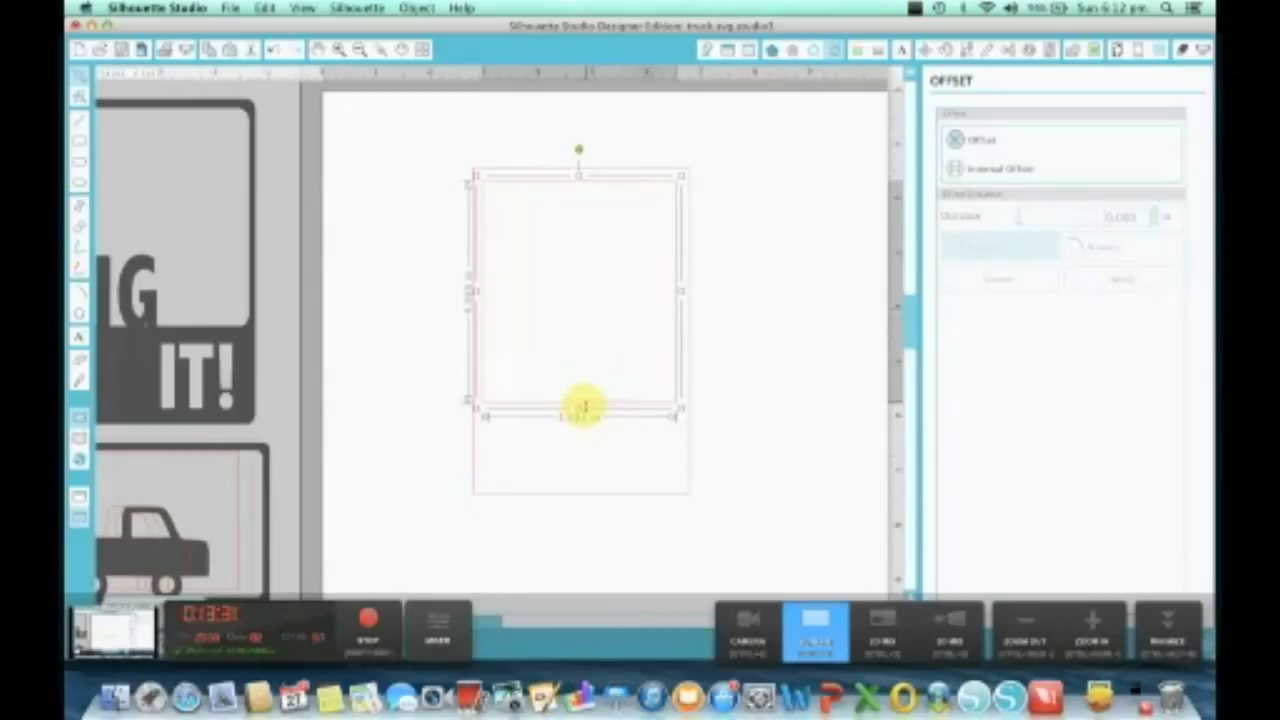
pyautogui.click(737, 403)
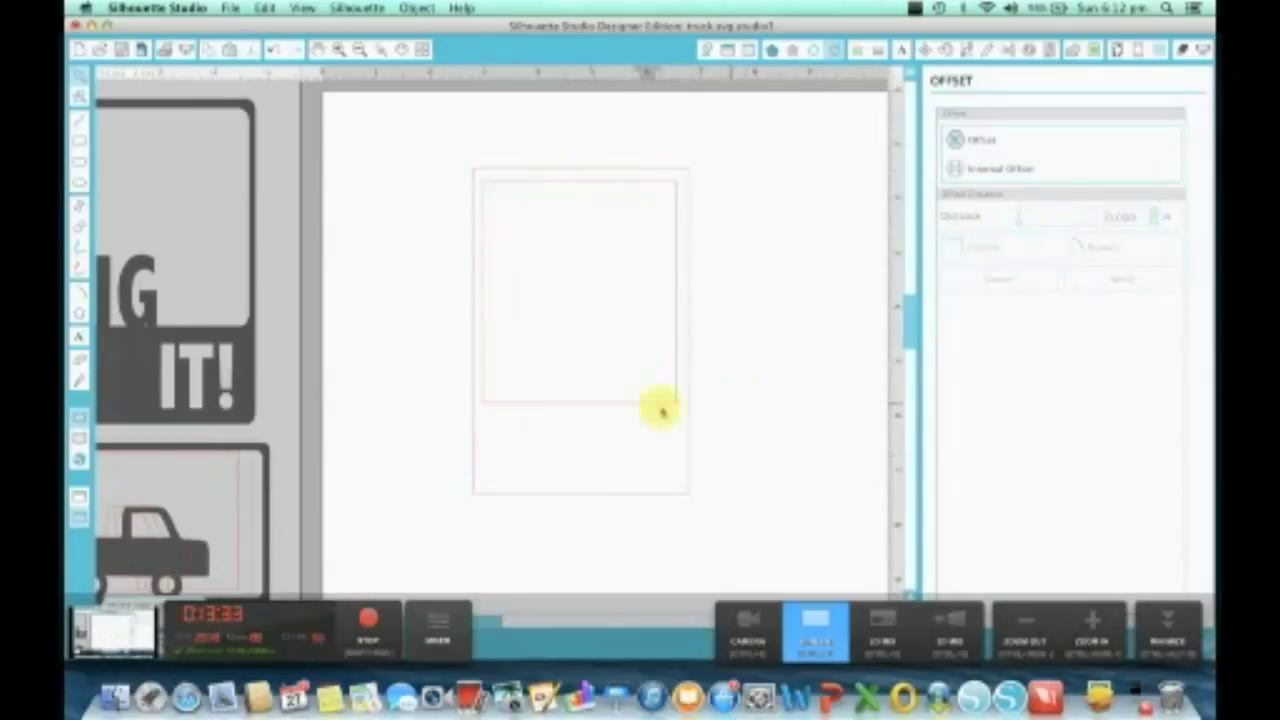
pyautogui.click(571, 404)
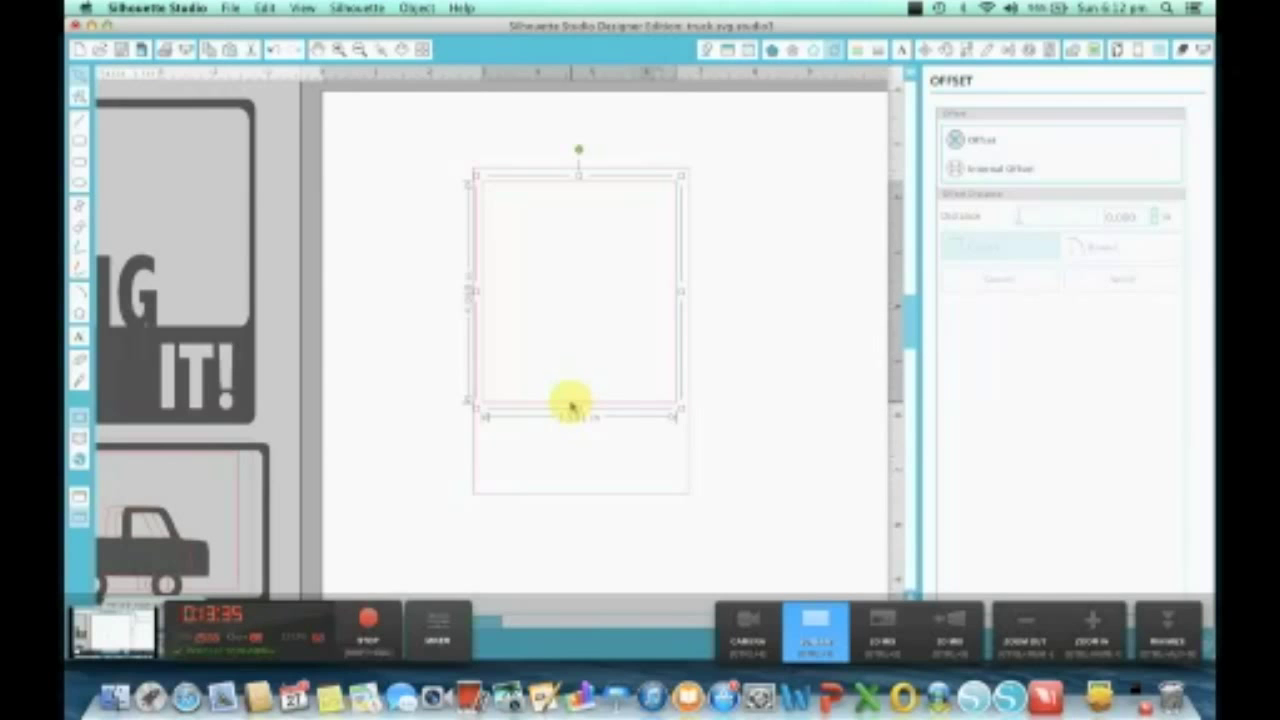
# Bring the DIG IT! reference design beside the mat.
pyautogui.click(176, 365)
pyautogui.moveTo(176, 365); pyautogui.dragTo(326, 368)
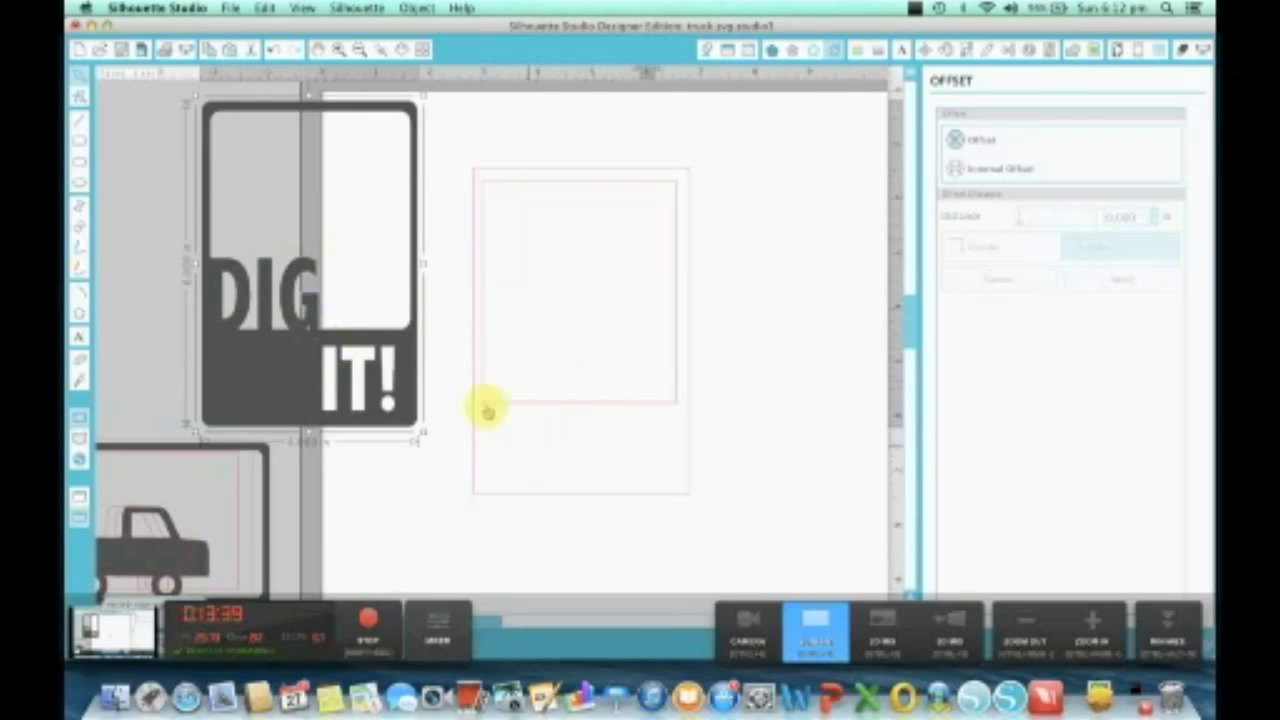
pyautogui.click(447, 200)
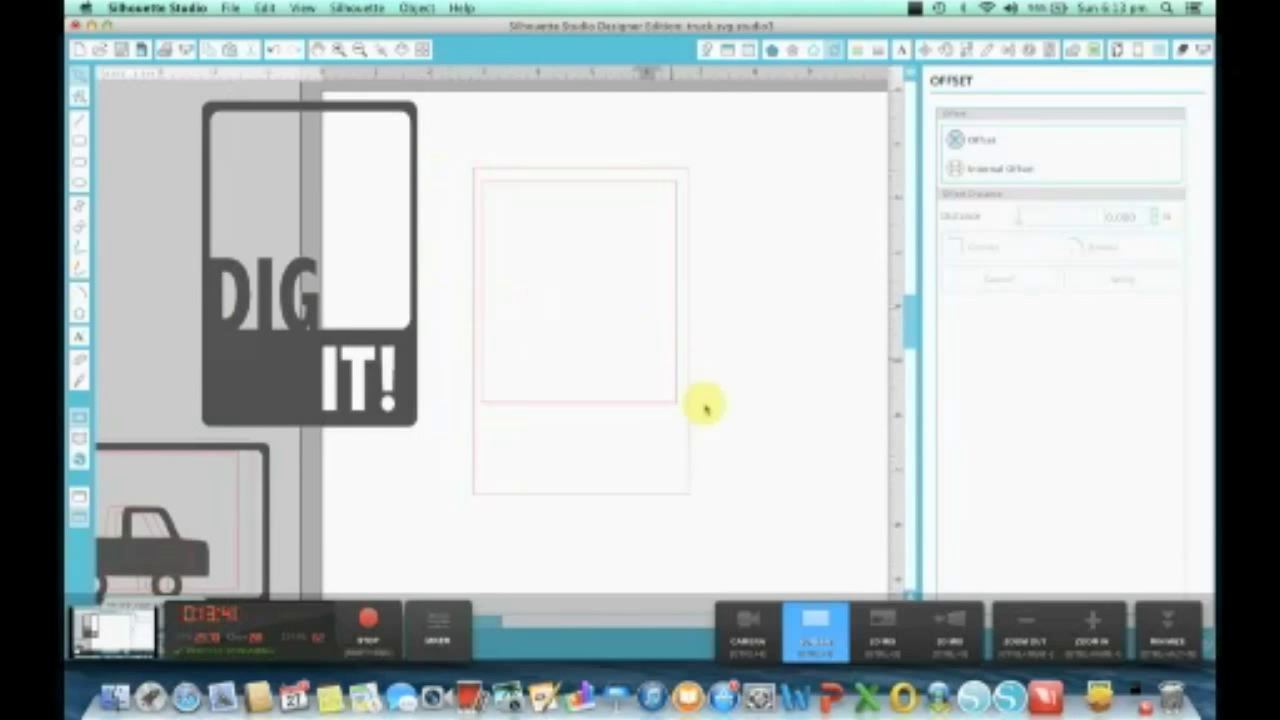
# Add the text DIG in Abadi MT Condensed Extra Bold, enlarged in the card's lower-left.
pyautogui.click(80, 339)
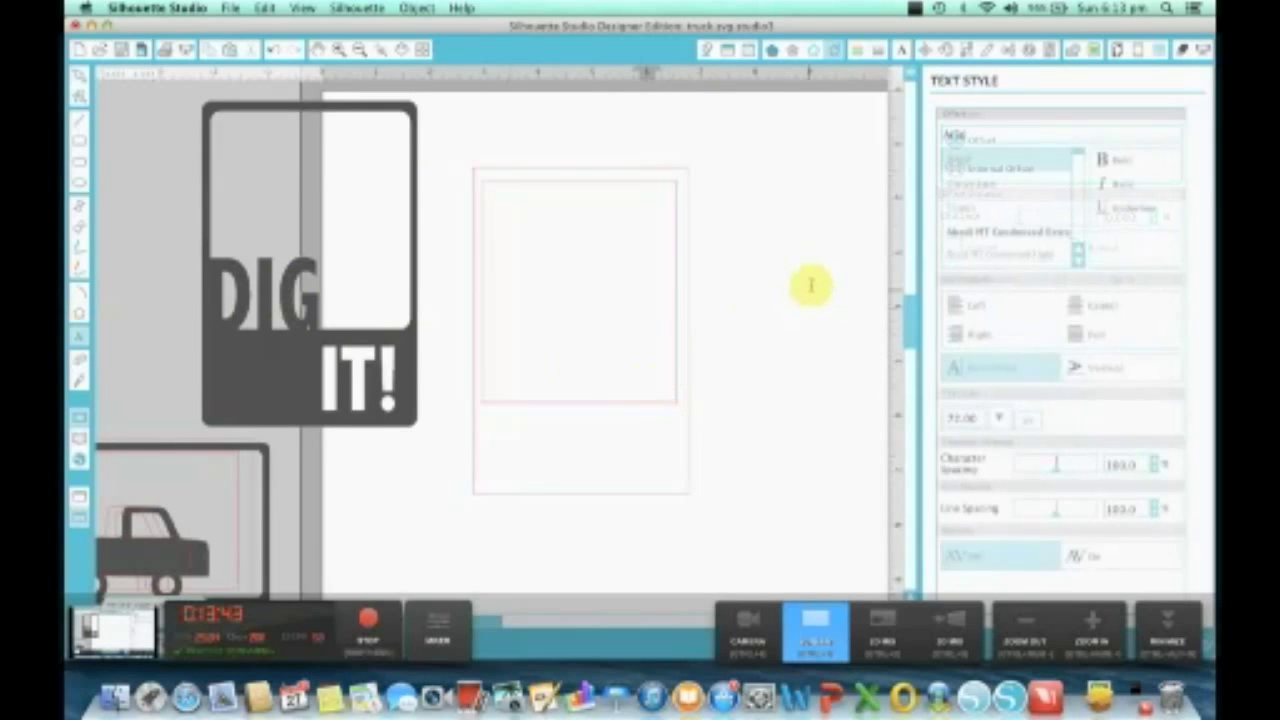
pyautogui.click(737, 276)
pyautogui.write('DIG')
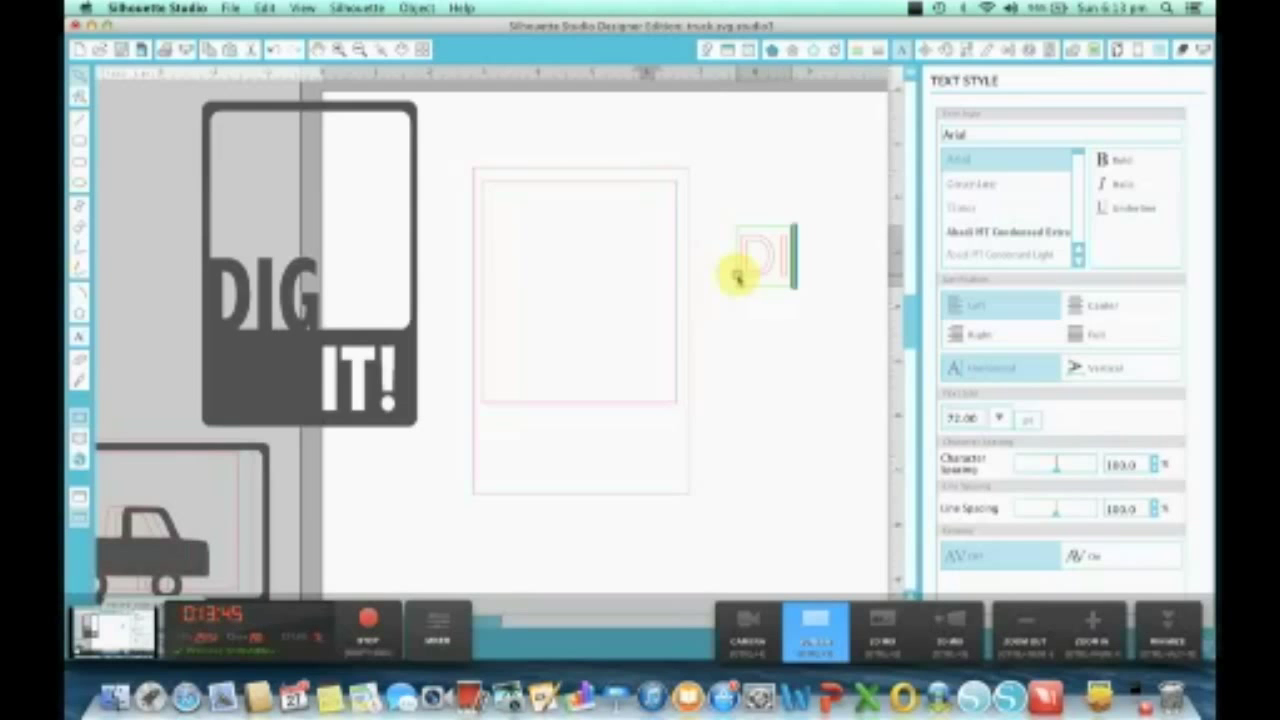
pyautogui.click(805, 373)
pyautogui.click(806, 266)
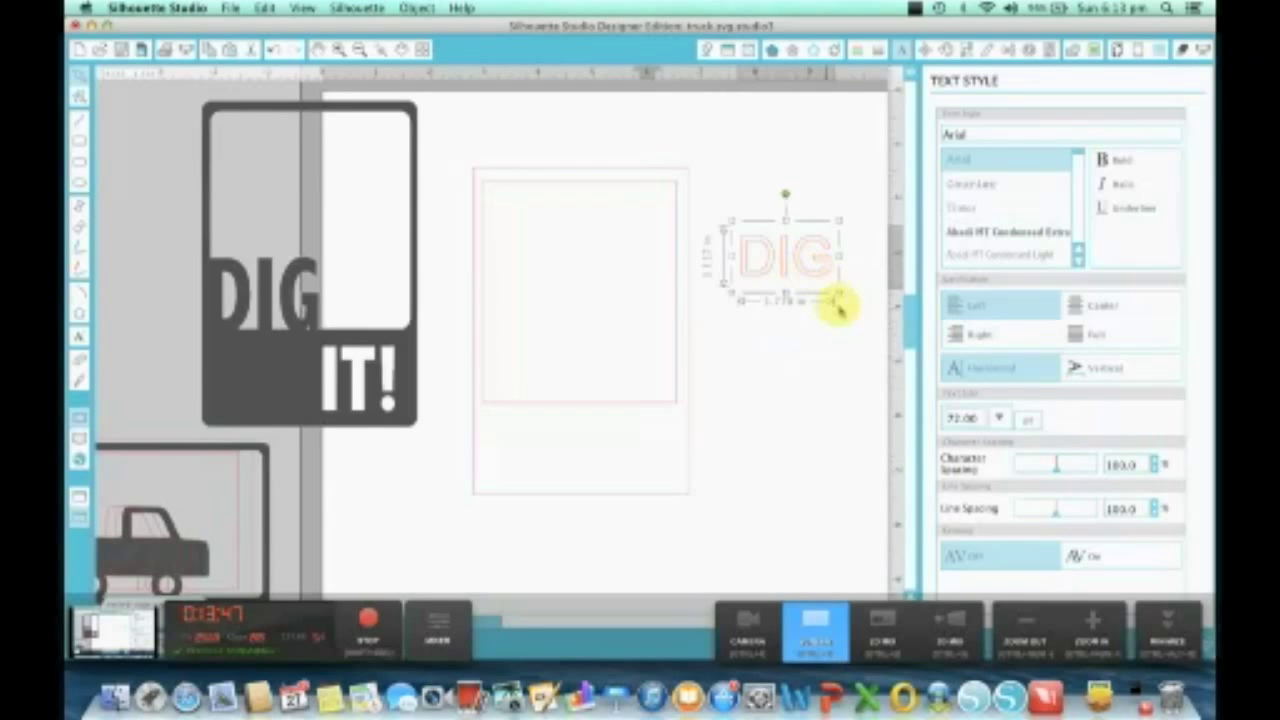
pyautogui.click(1013, 236)
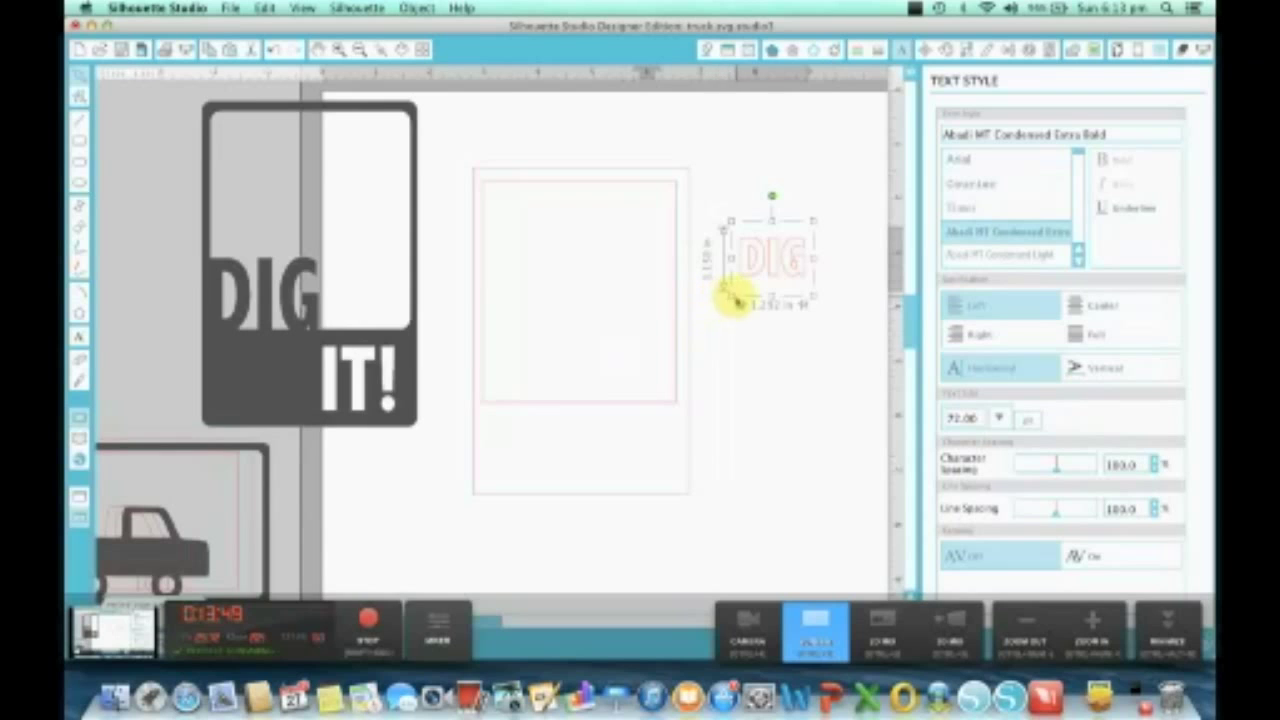
pyautogui.moveTo(727, 295); pyautogui.dragTo(556, 408)
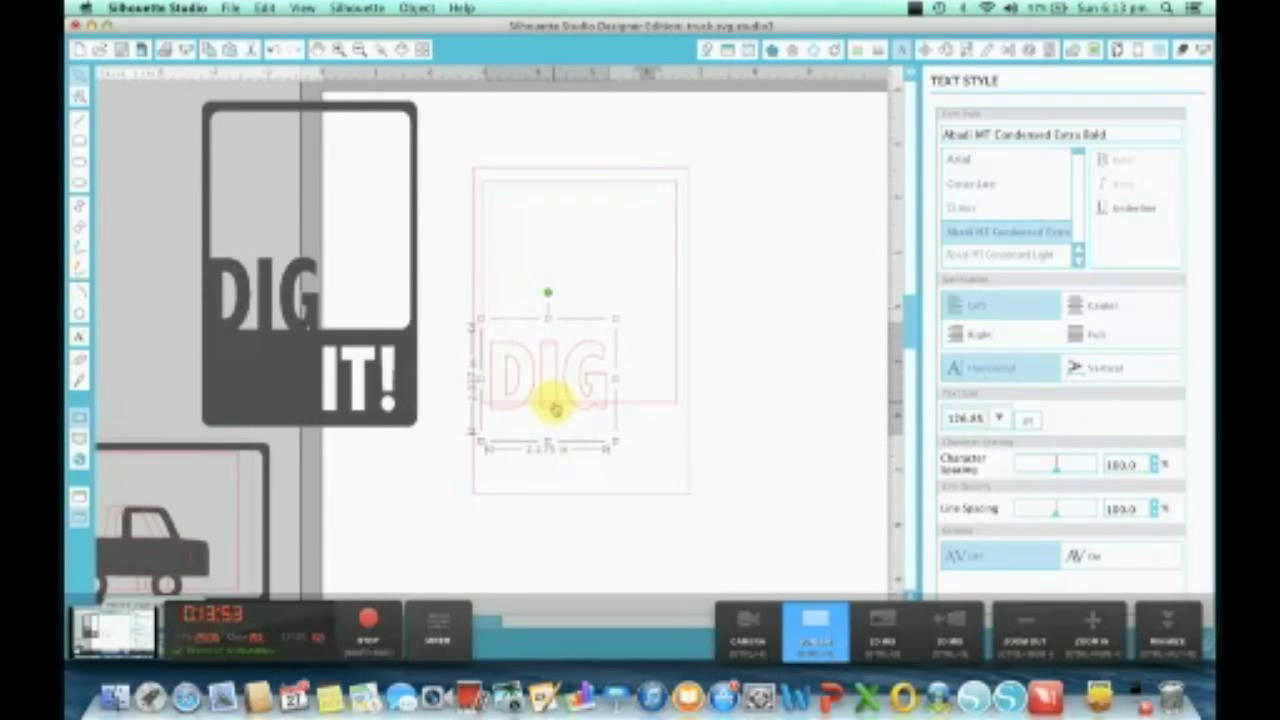
pyautogui.moveTo(443, 155); pyautogui.dragTo(689, 446)
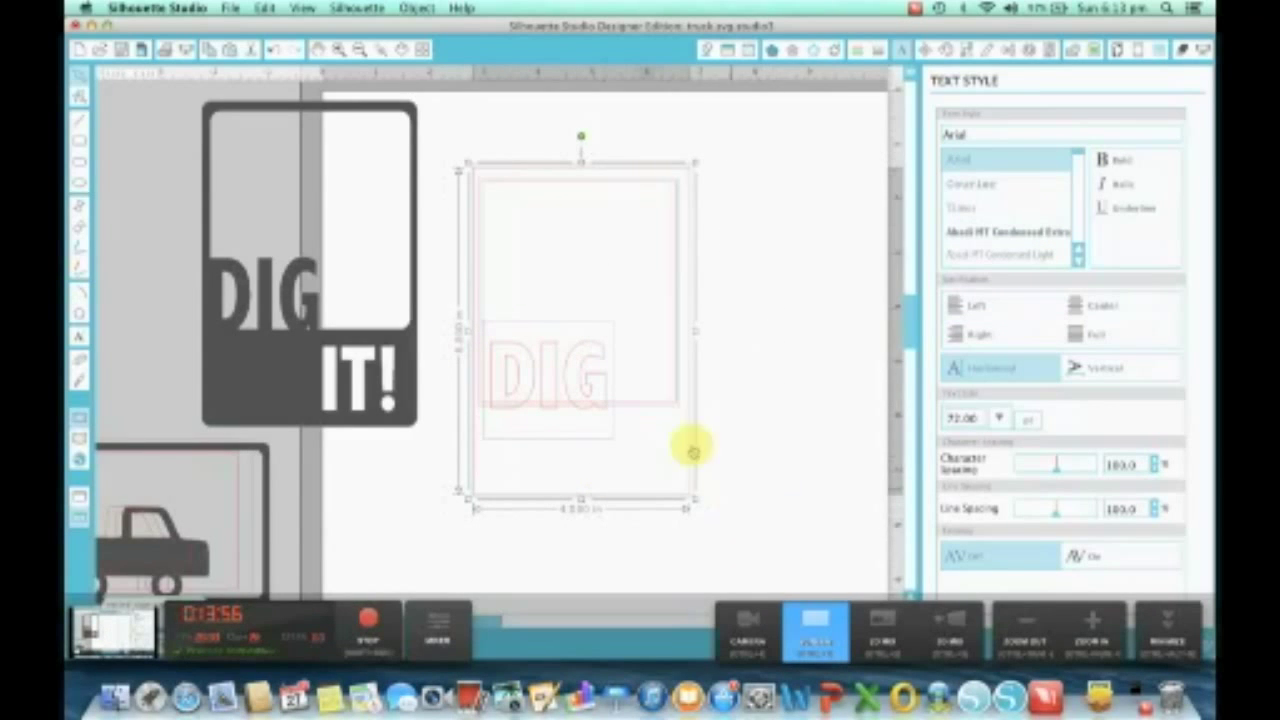
pyautogui.rightClick(619, 320)
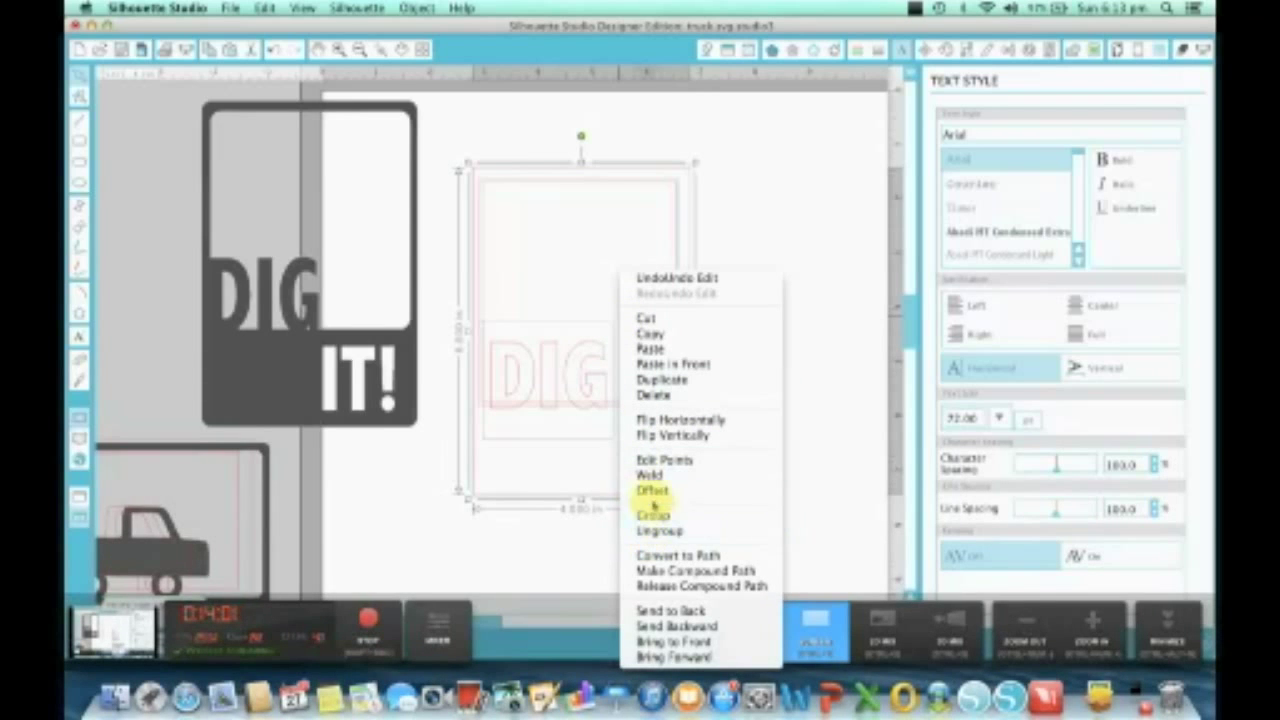
pyautogui.click(652, 478)
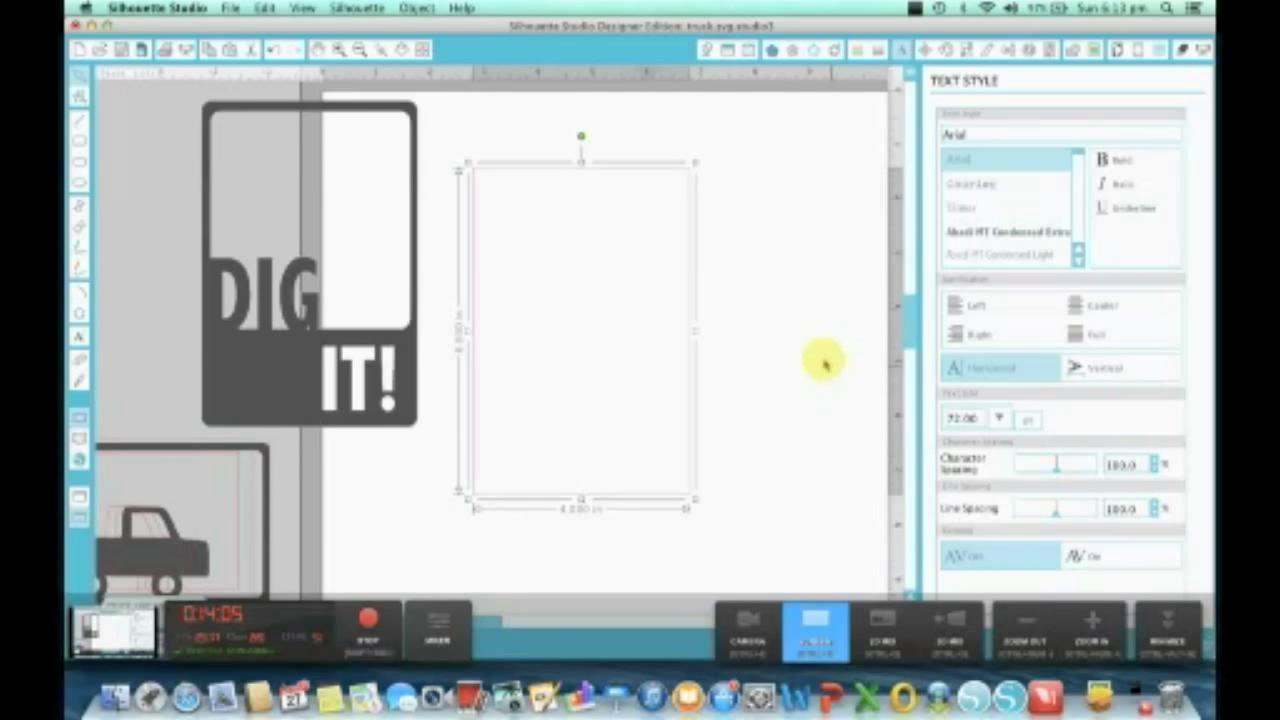
pyautogui.click(270, 52)
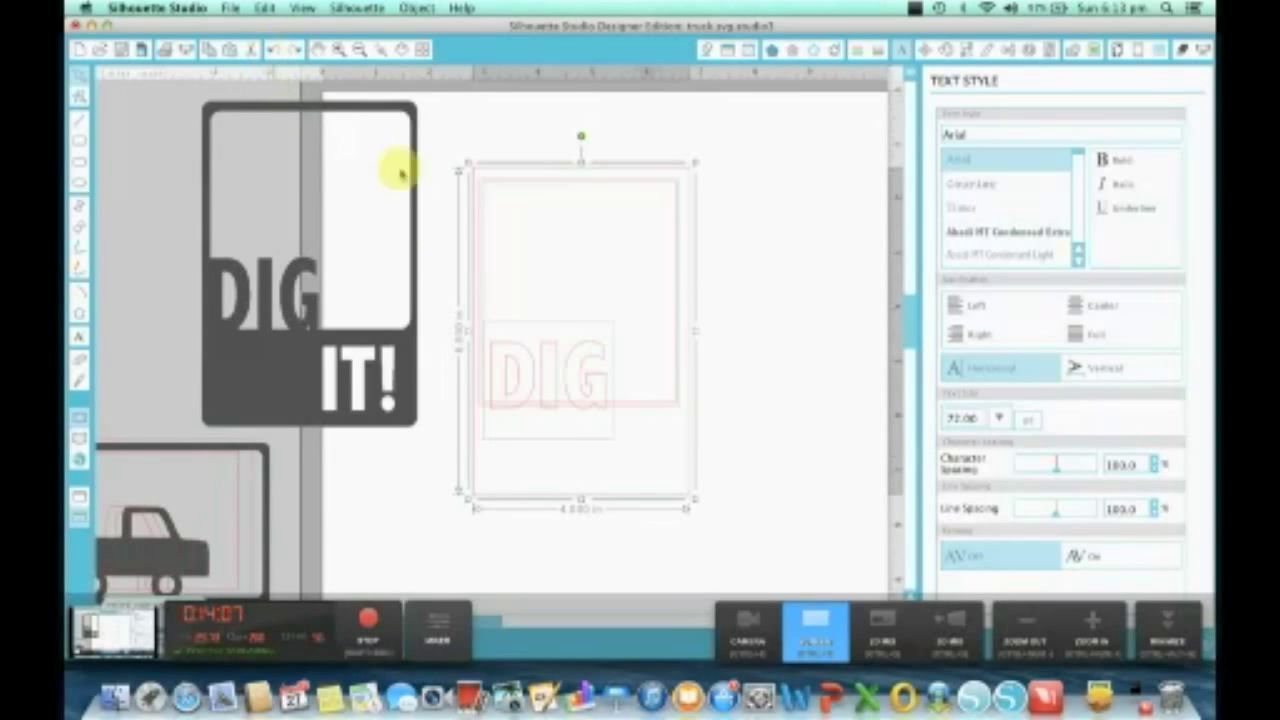
pyautogui.click(766, 371)
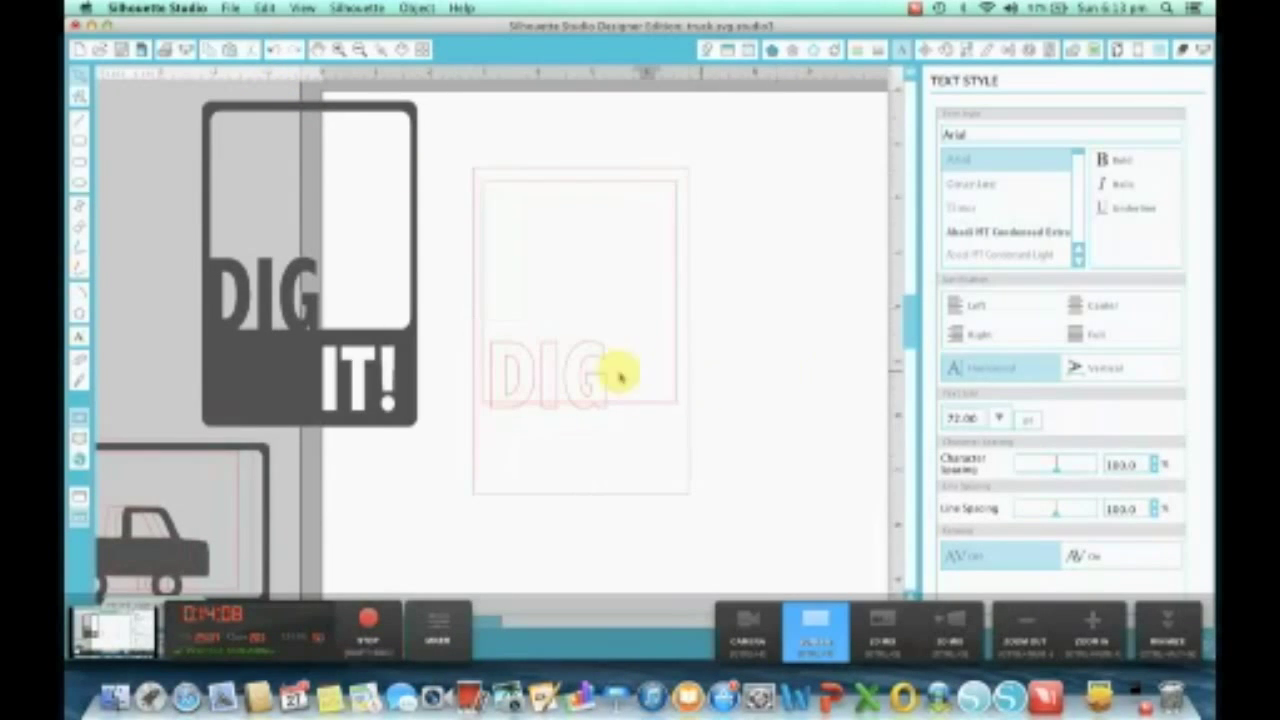
# Move DIG aside and make both DIG and the frame rectangle compound paths.
pyautogui.click(560, 370)
pyautogui.moveTo(577, 363); pyautogui.dragTo(790, 267)
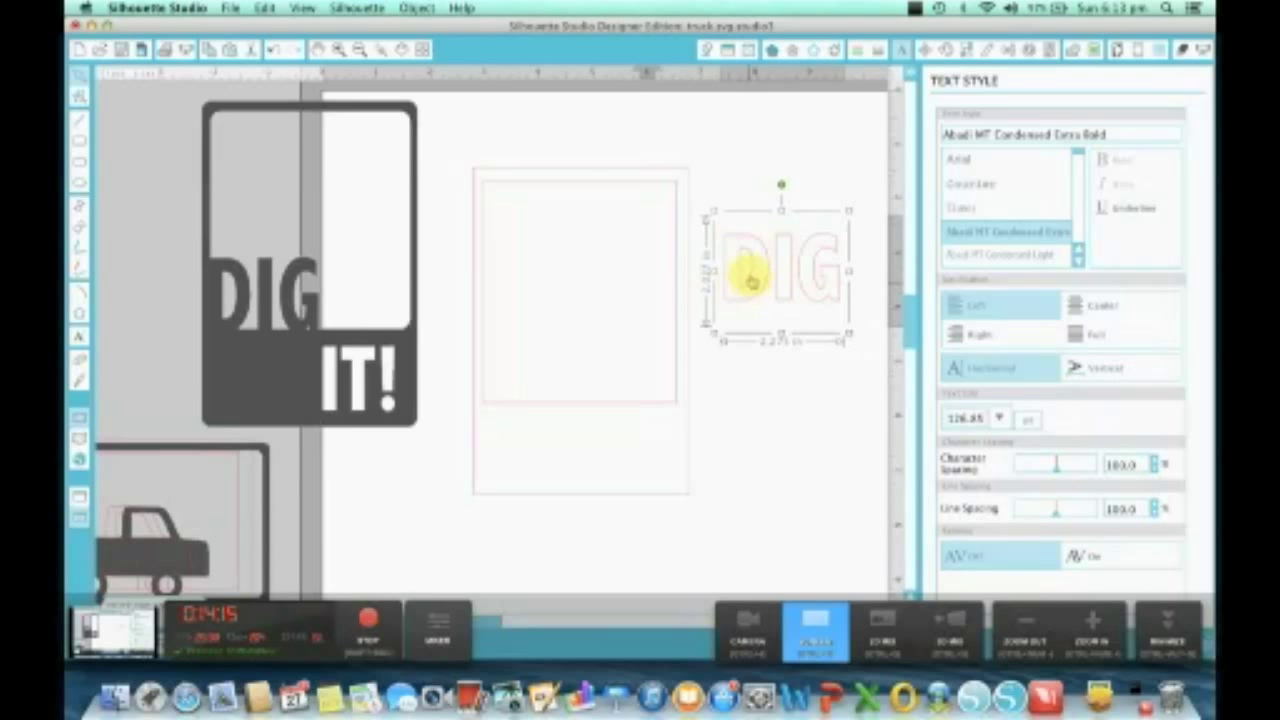
pyautogui.rightClick(772, 268)
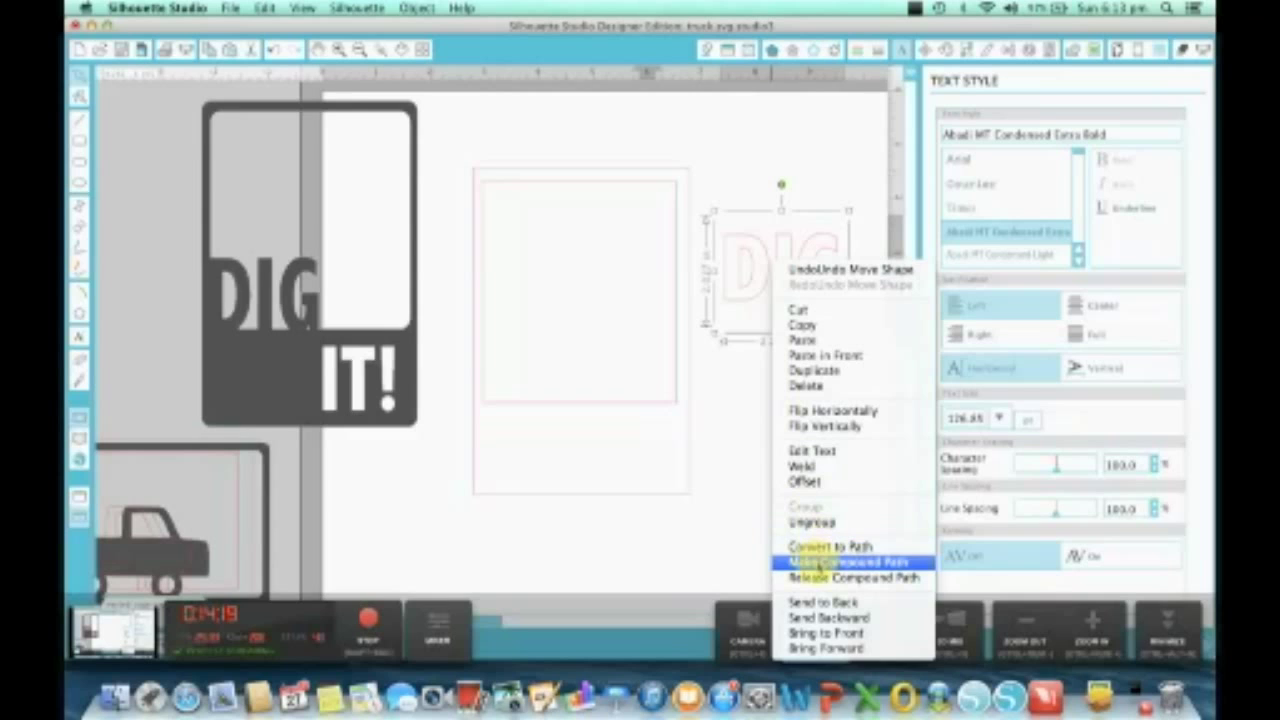
pyautogui.click(820, 563)
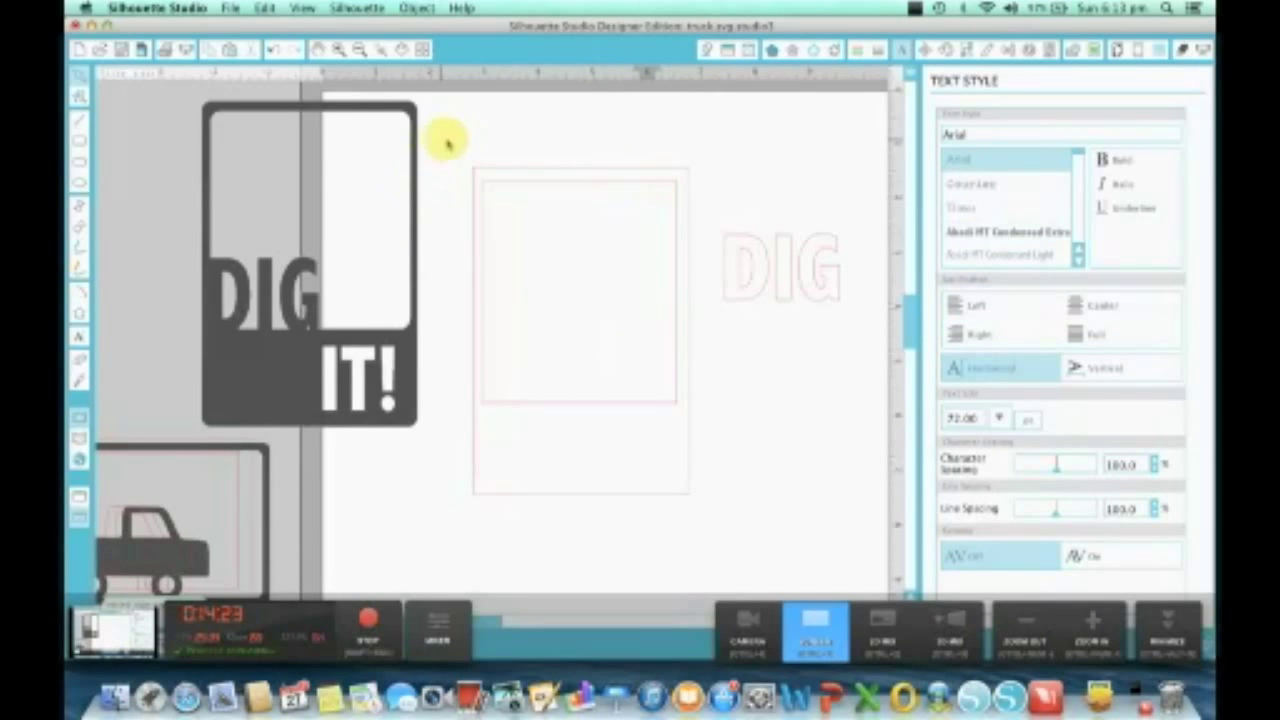
pyautogui.click(500, 437)
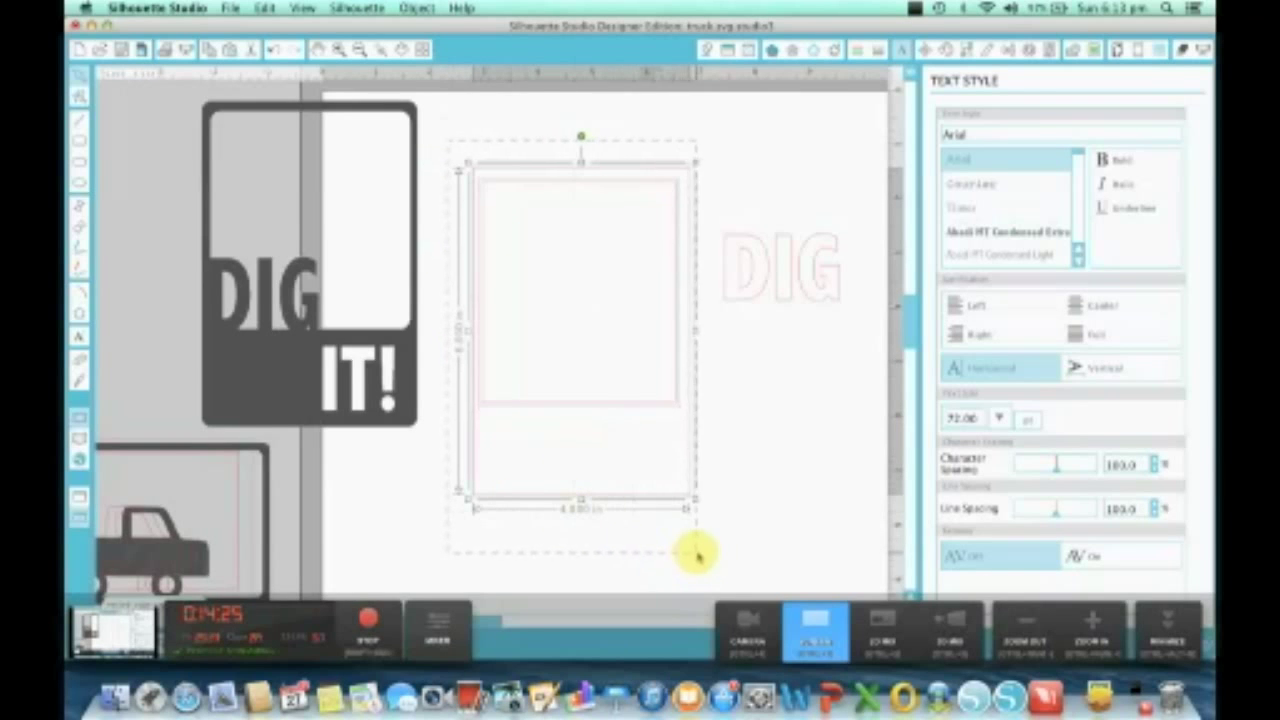
pyautogui.rightClick(577, 308)
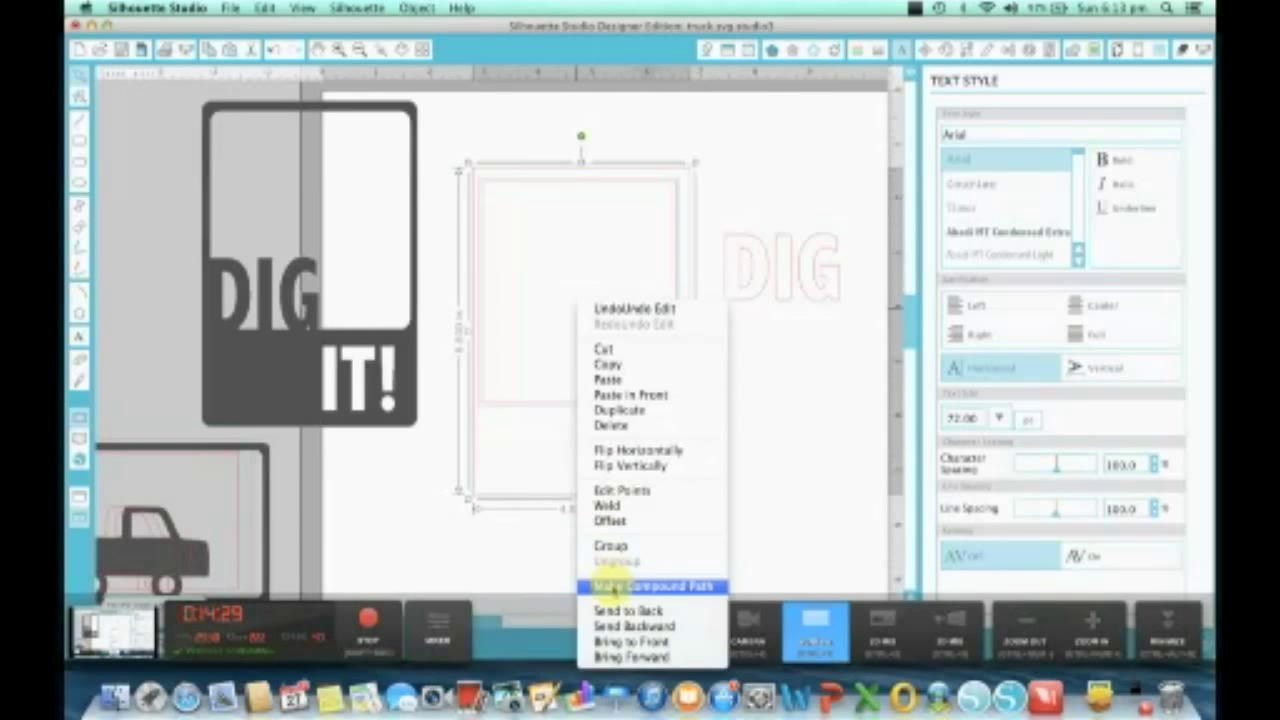
pyautogui.click(653, 586)
# Place DIG back on the frame's lower-left edge, enlarge it, and weld it into the frame.
pyautogui.moveTo(781, 292); pyautogui.dragTo(536, 401)
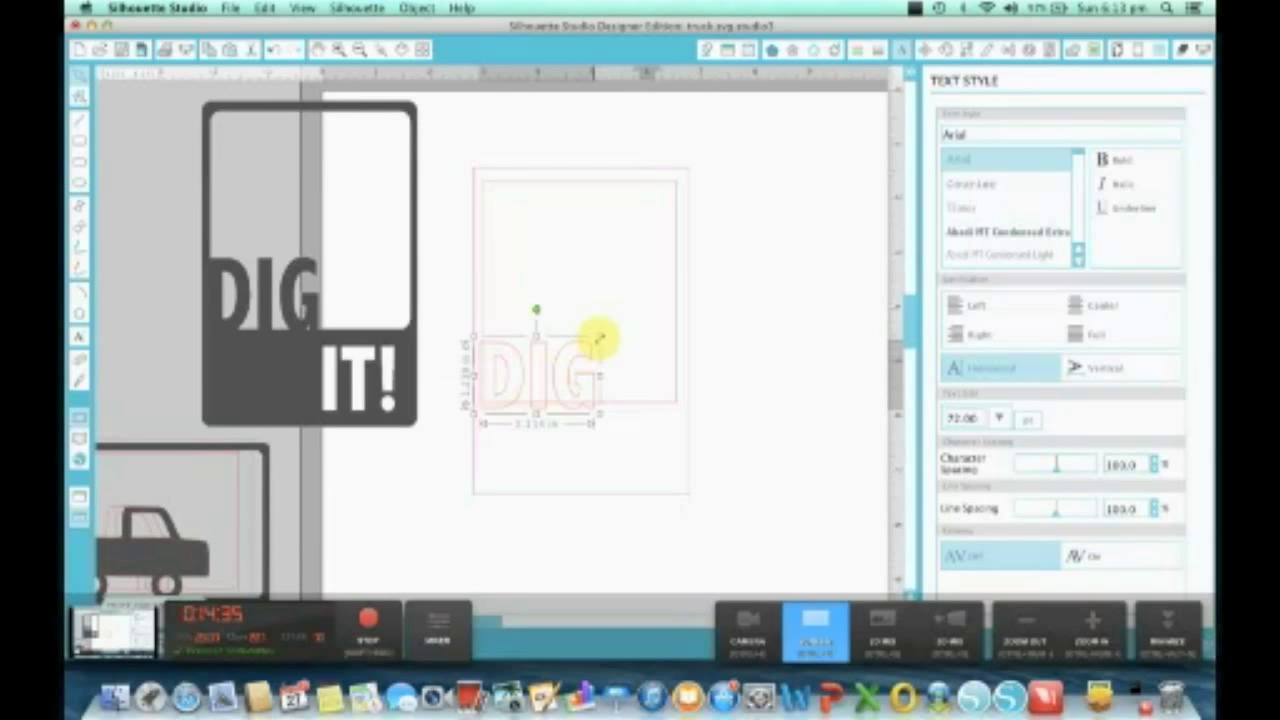
pyautogui.moveTo(597, 337); pyautogui.dragTo(613, 330)
pyautogui.moveTo(443, 143); pyautogui.dragTo(548, 507)
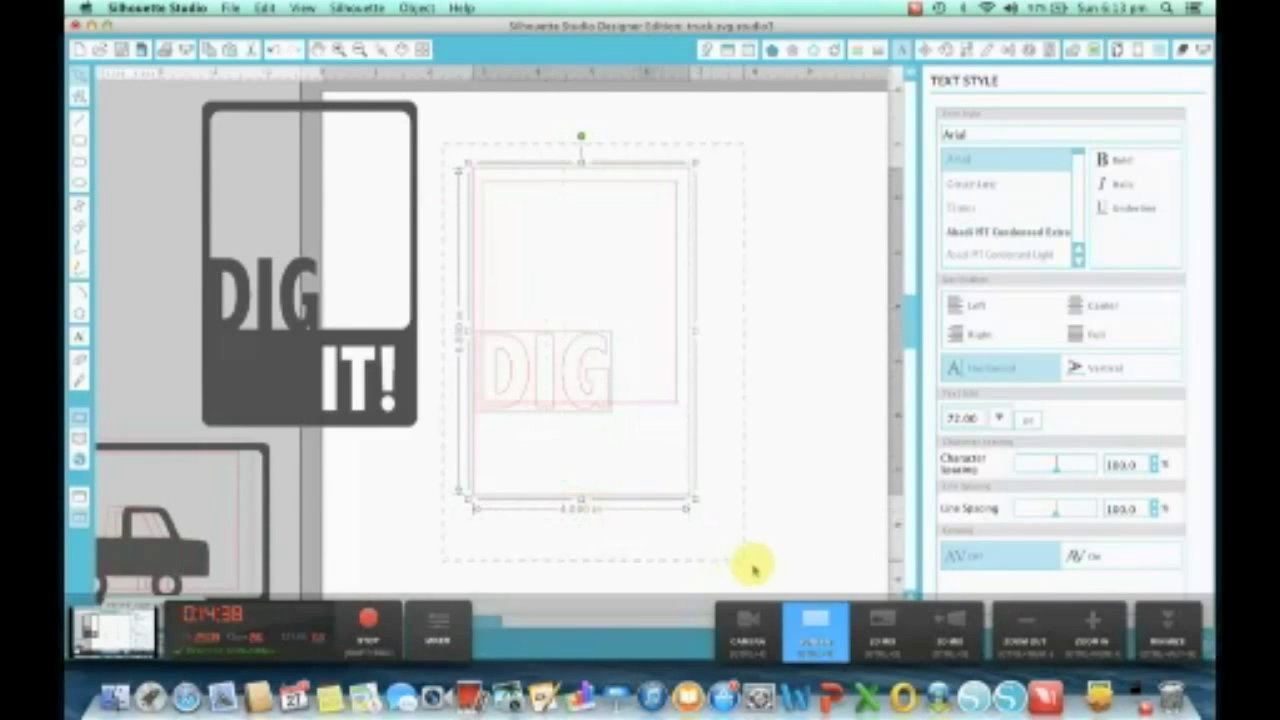
pyautogui.rightClick(590, 313)
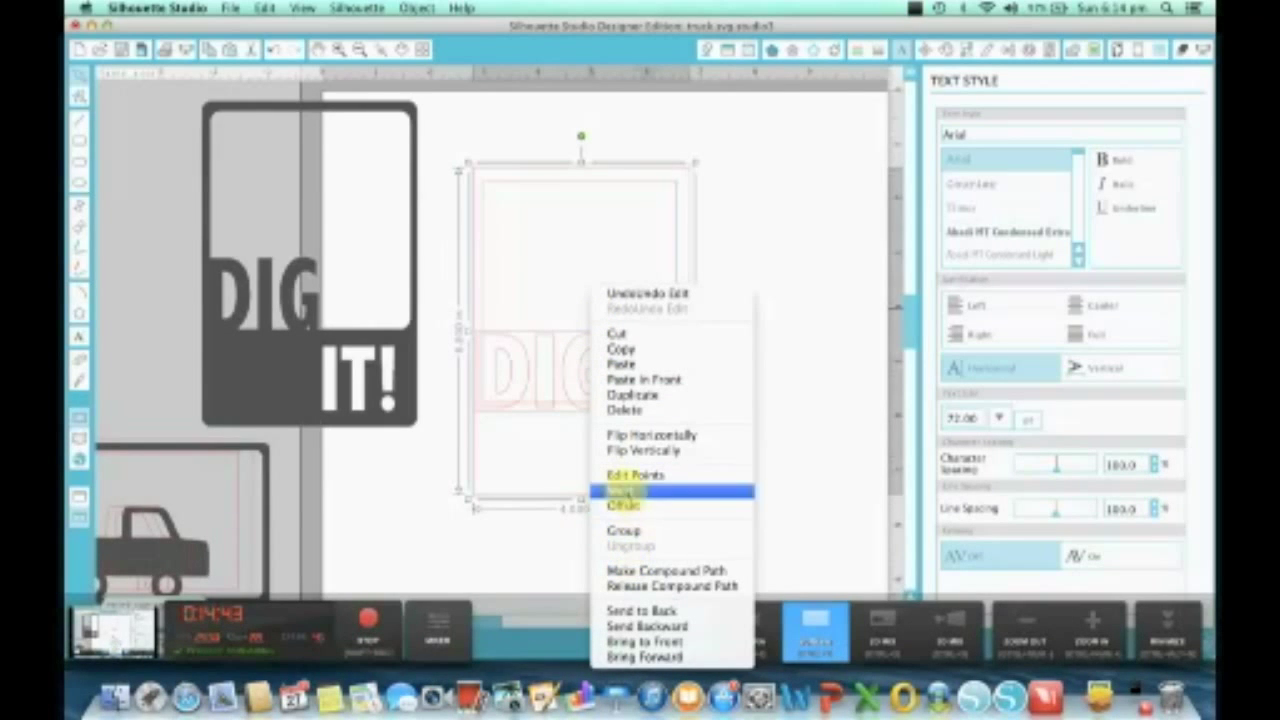
pyautogui.click(624, 491)
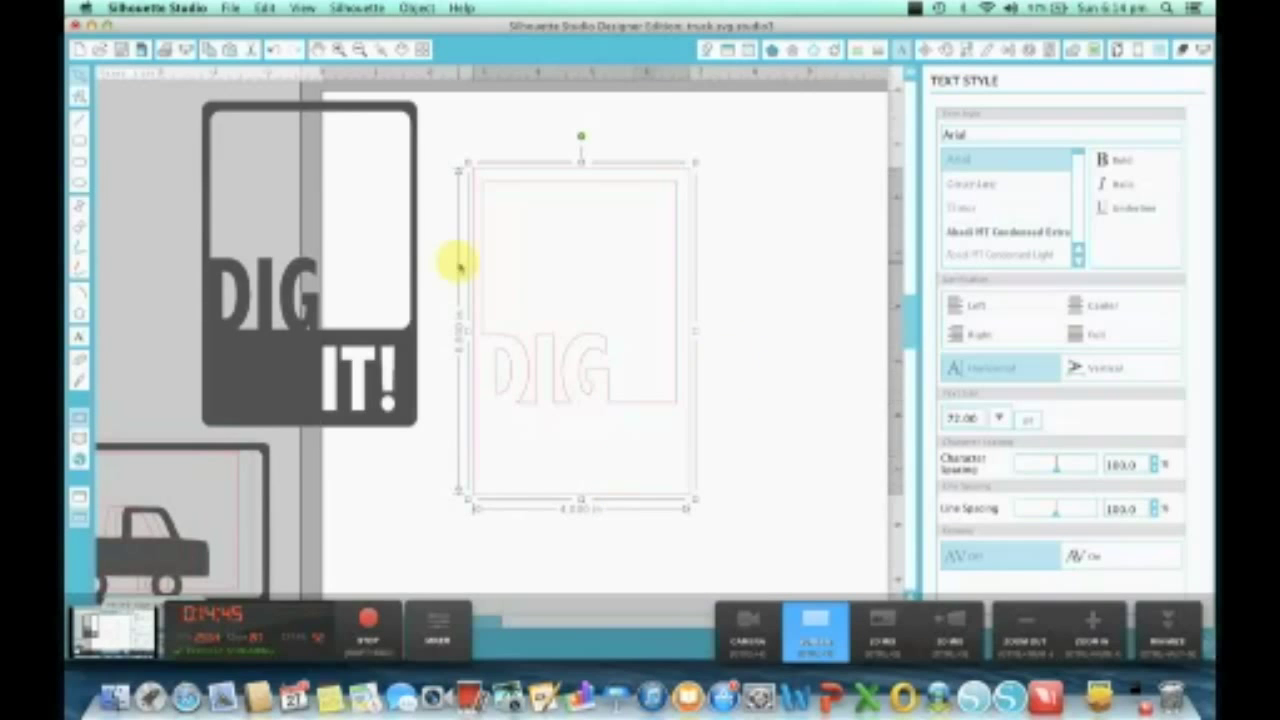
# Type IT!, enlarge it, set Abadi MT Condensed Extra Bold, and place it below DIG's right end.
pyautogui.click(80, 338)
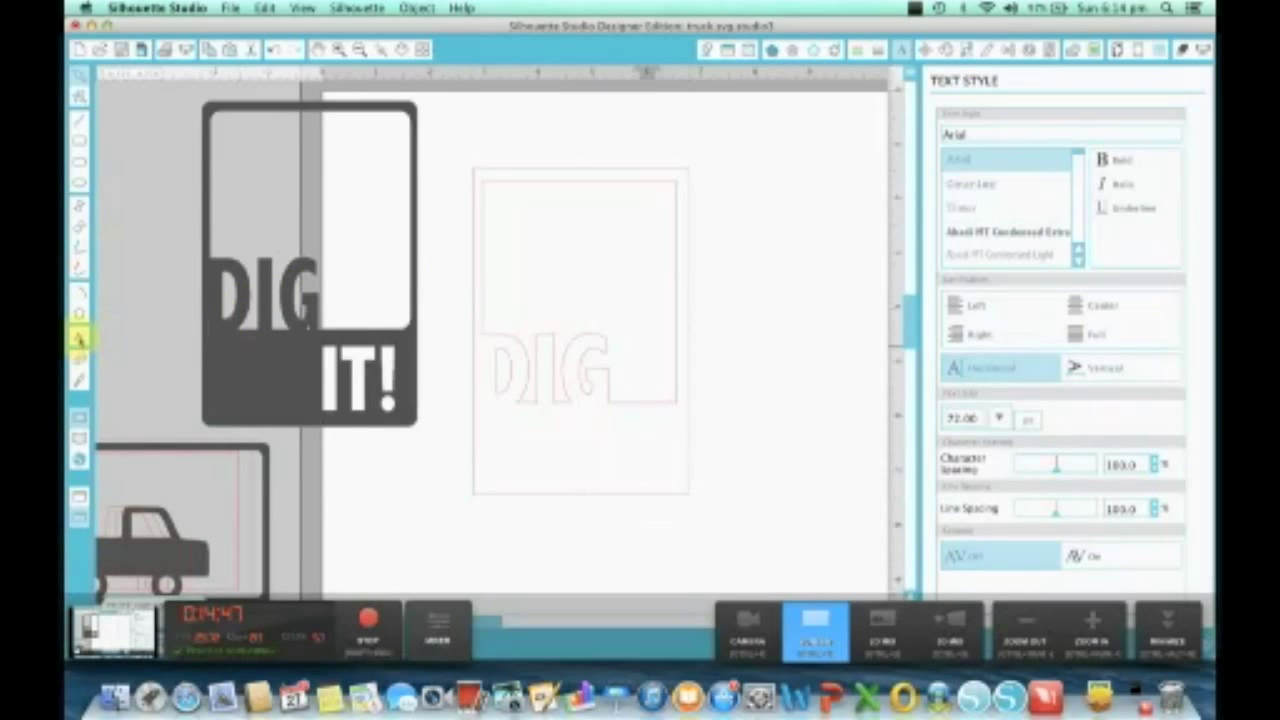
pyautogui.click(754, 296)
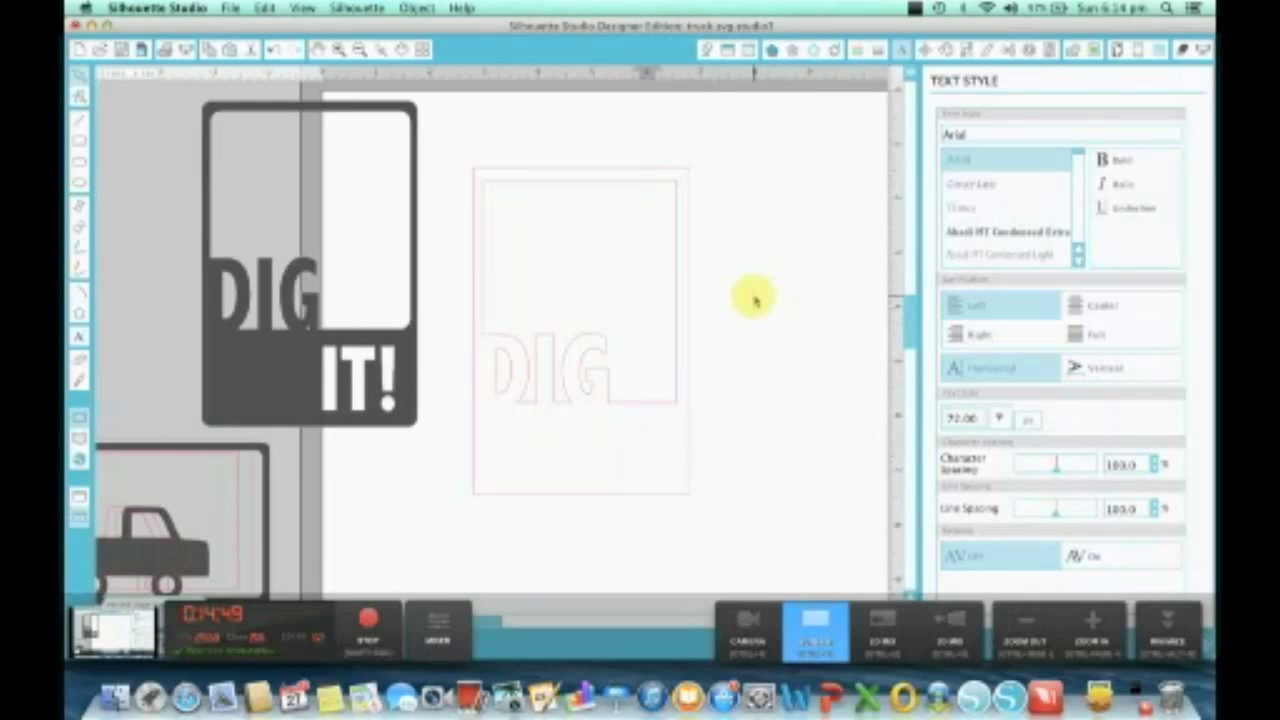
pyautogui.write('IT!')
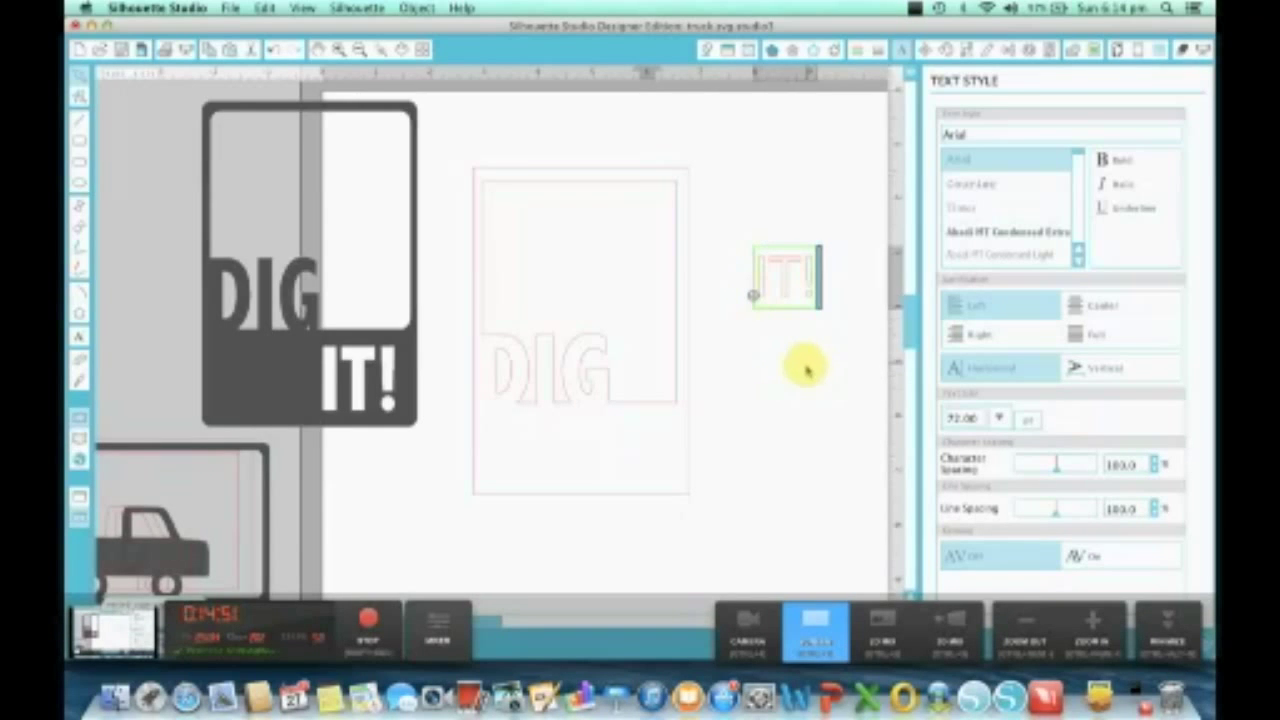
pyautogui.click(806, 366)
pyautogui.click(783, 284)
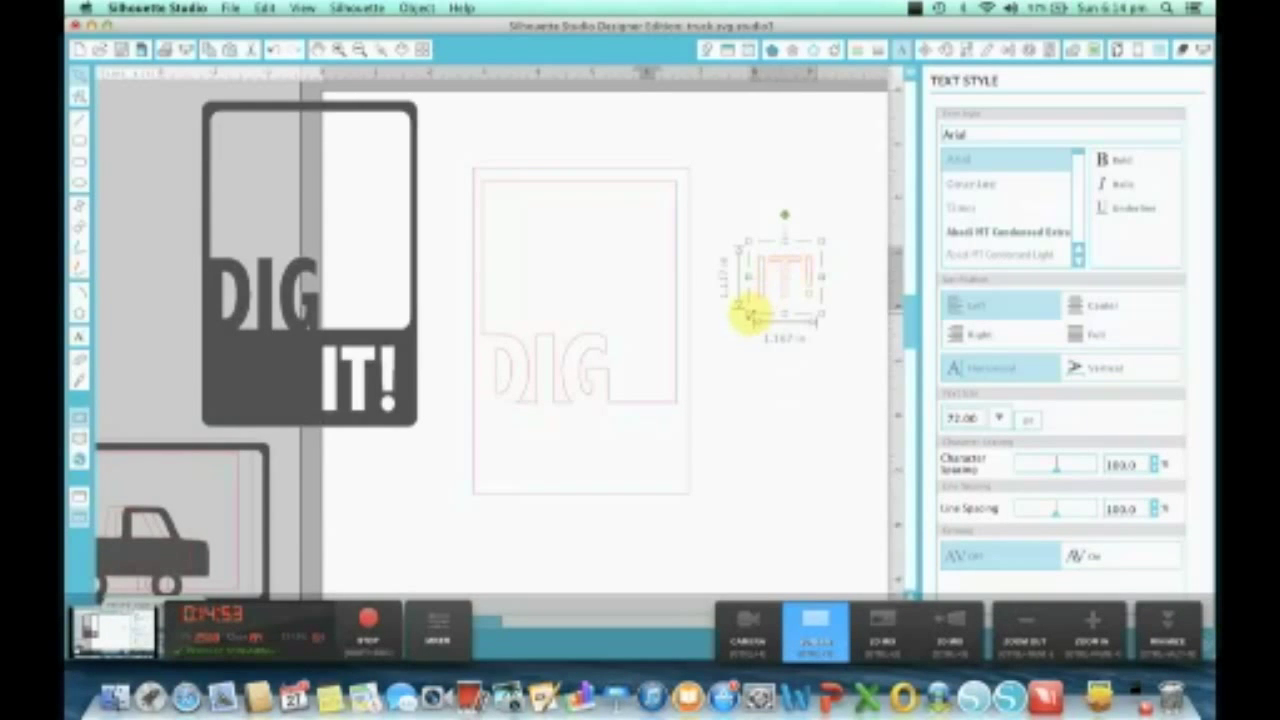
pyautogui.moveTo(745, 318); pyautogui.dragTo(729, 337)
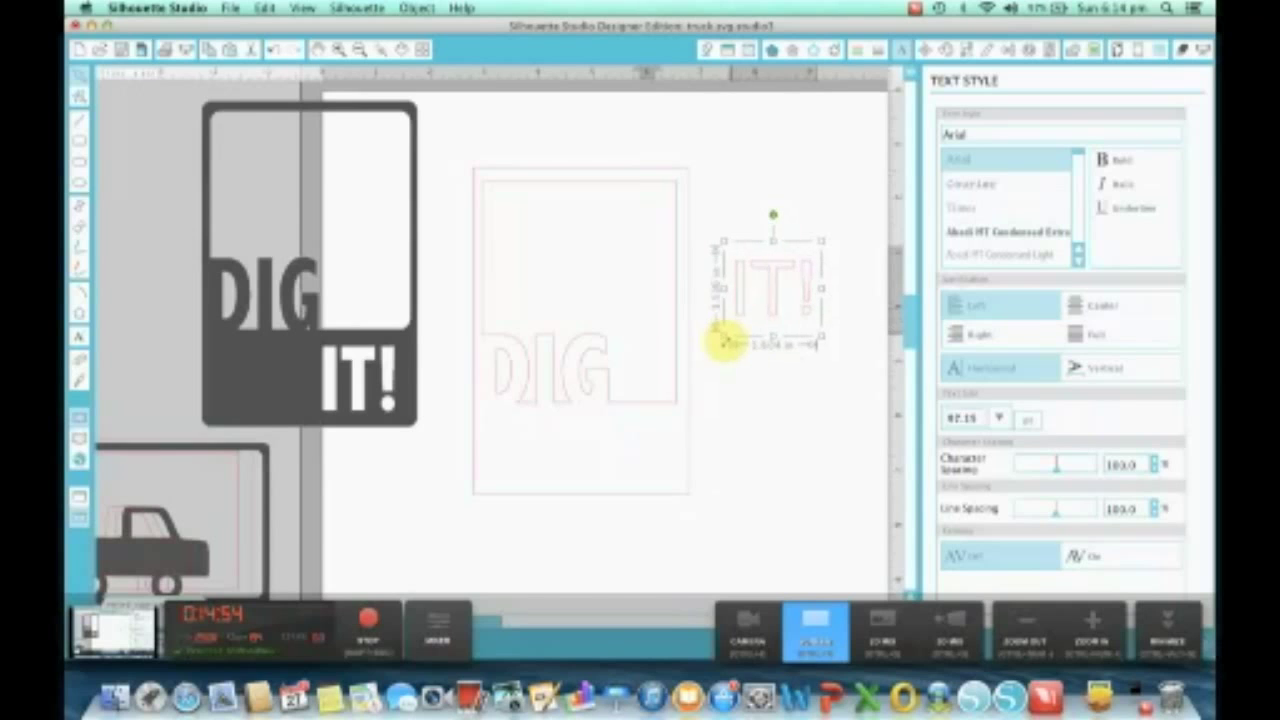
pyautogui.click(1000, 232)
pyautogui.moveTo(766, 294); pyautogui.dragTo(625, 468)
pyautogui.click(766, 424)
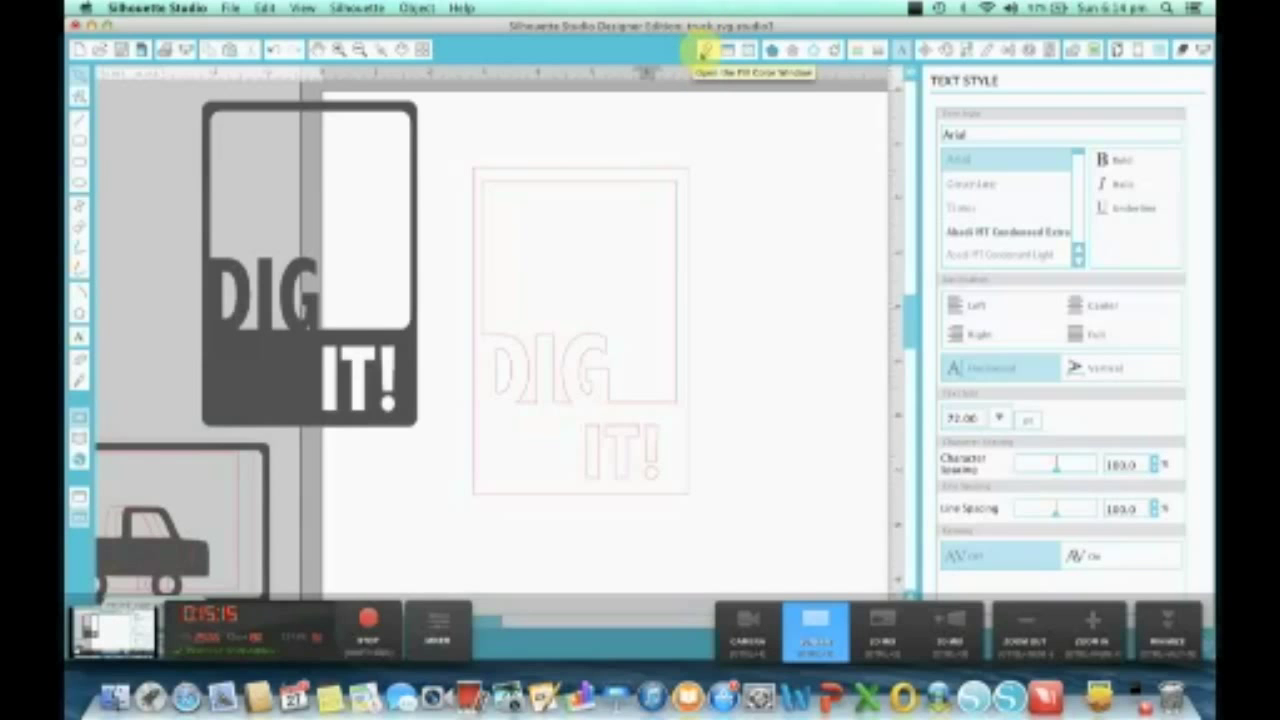
# Fill the whole DIG IT! card red-orange, deselect it, then undo the deselection.
pyautogui.click(705, 50)
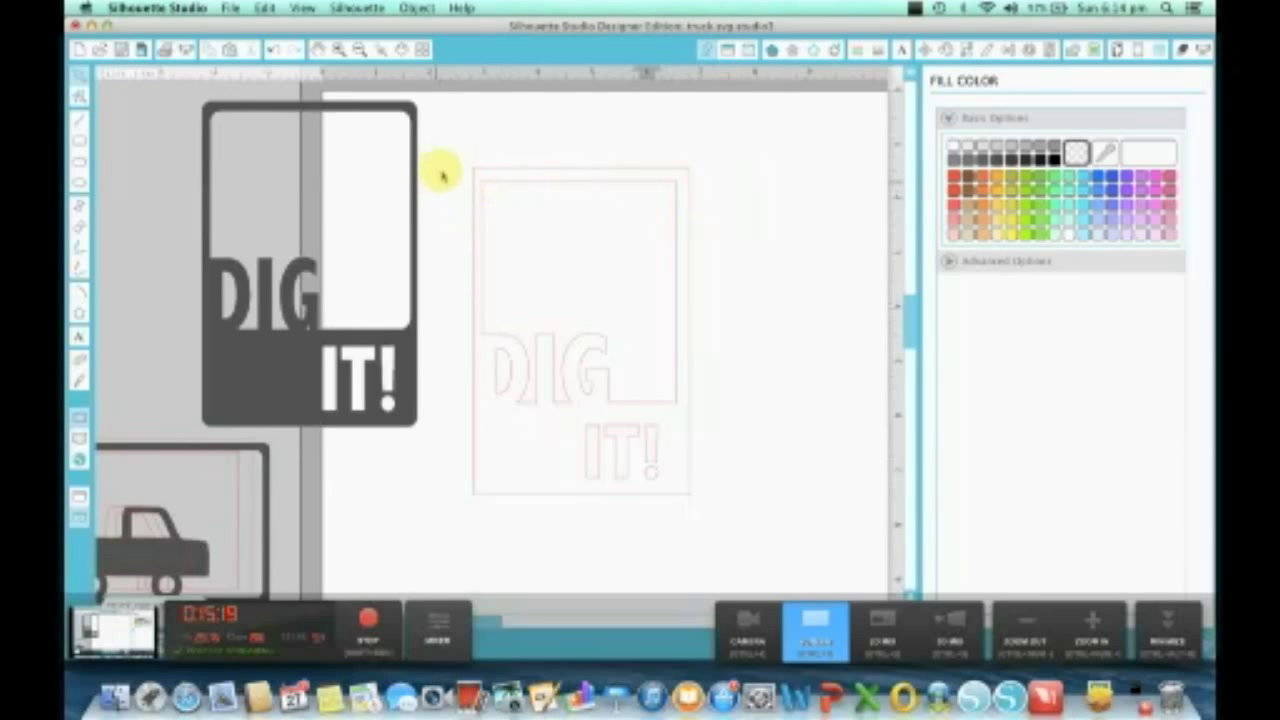
pyautogui.moveTo(449, 151); pyautogui.dragTo(738, 543)
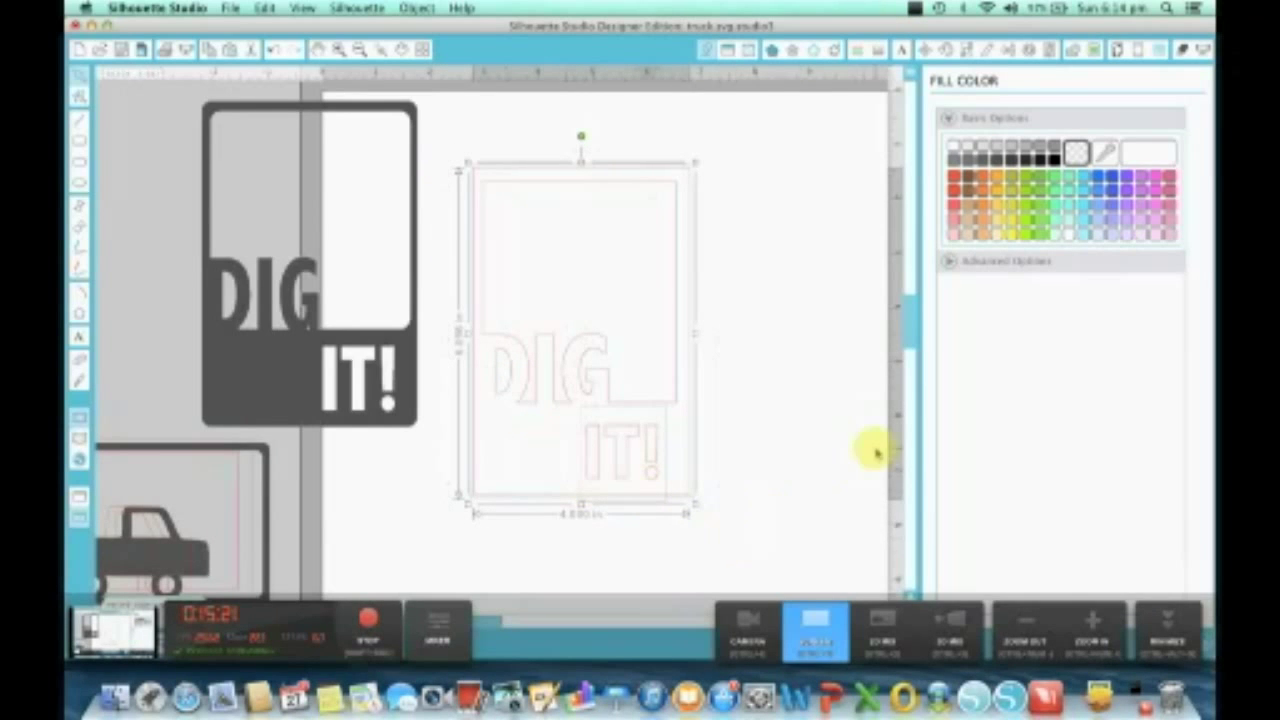
pyautogui.click(954, 177)
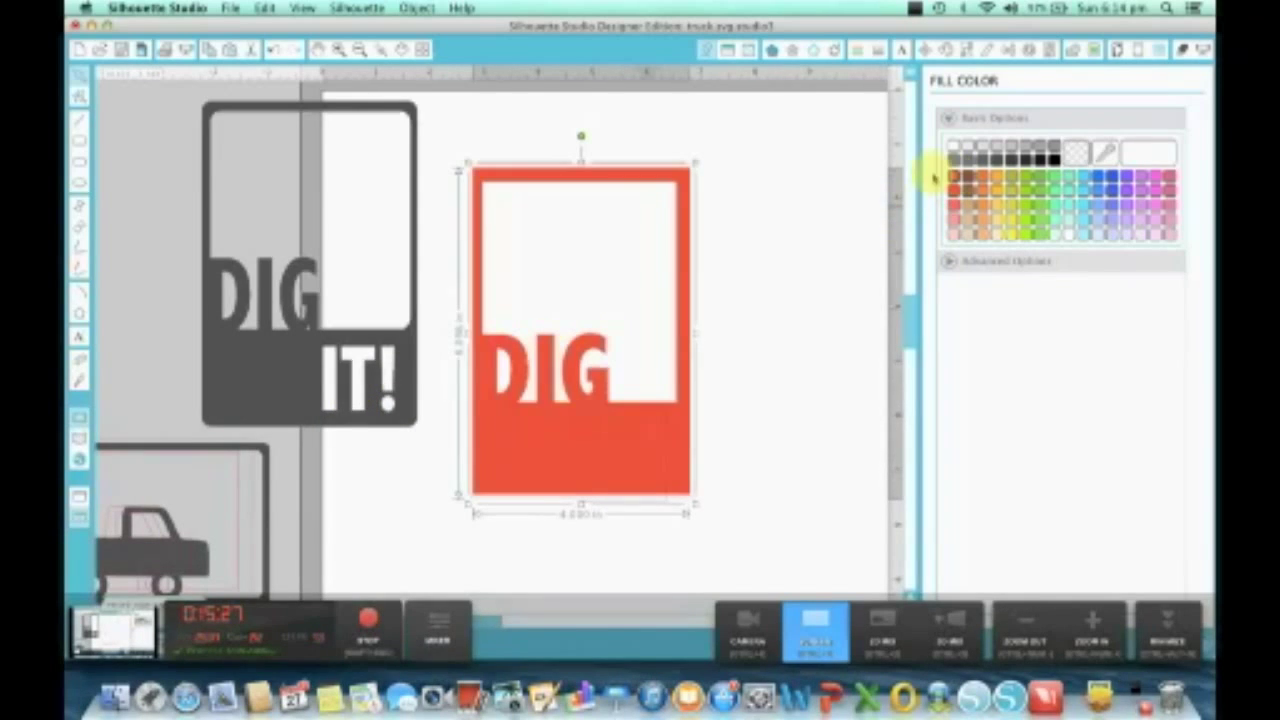
pyautogui.click(768, 348)
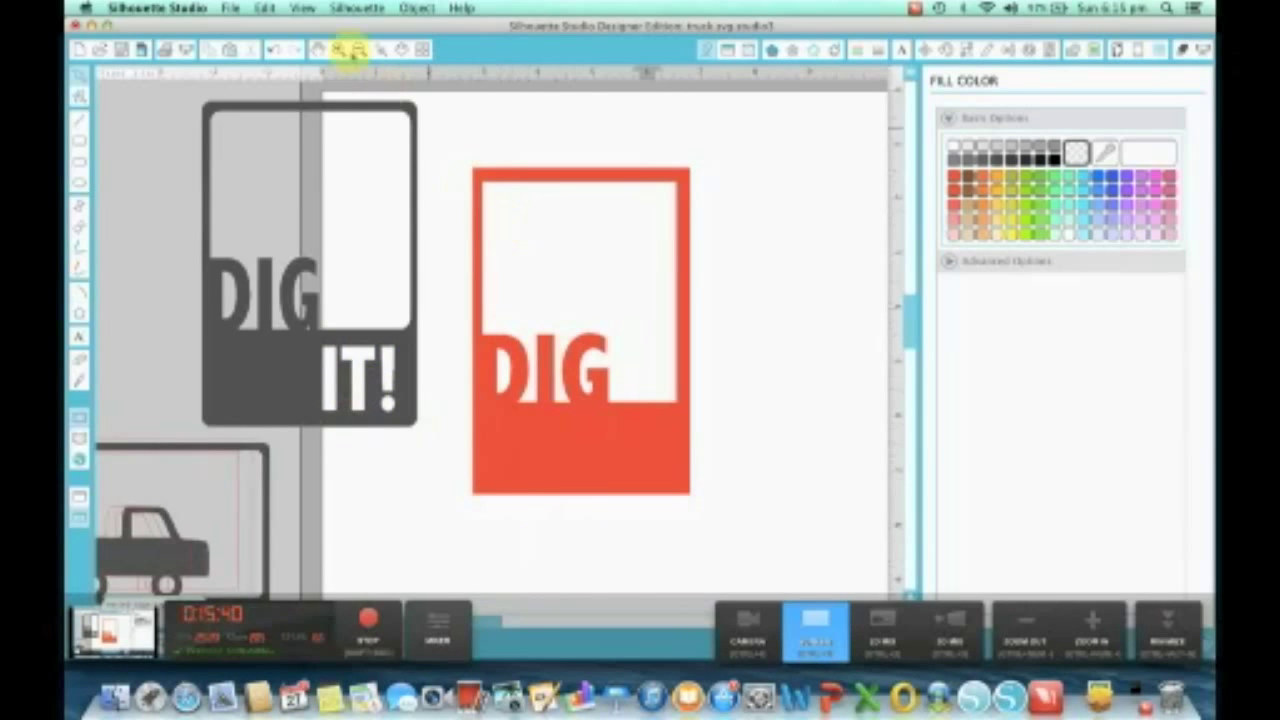
pyautogui.click(272, 49)
# Undo the red fill to return the card to its unfilled outline.
pyautogui.click(438, 292)
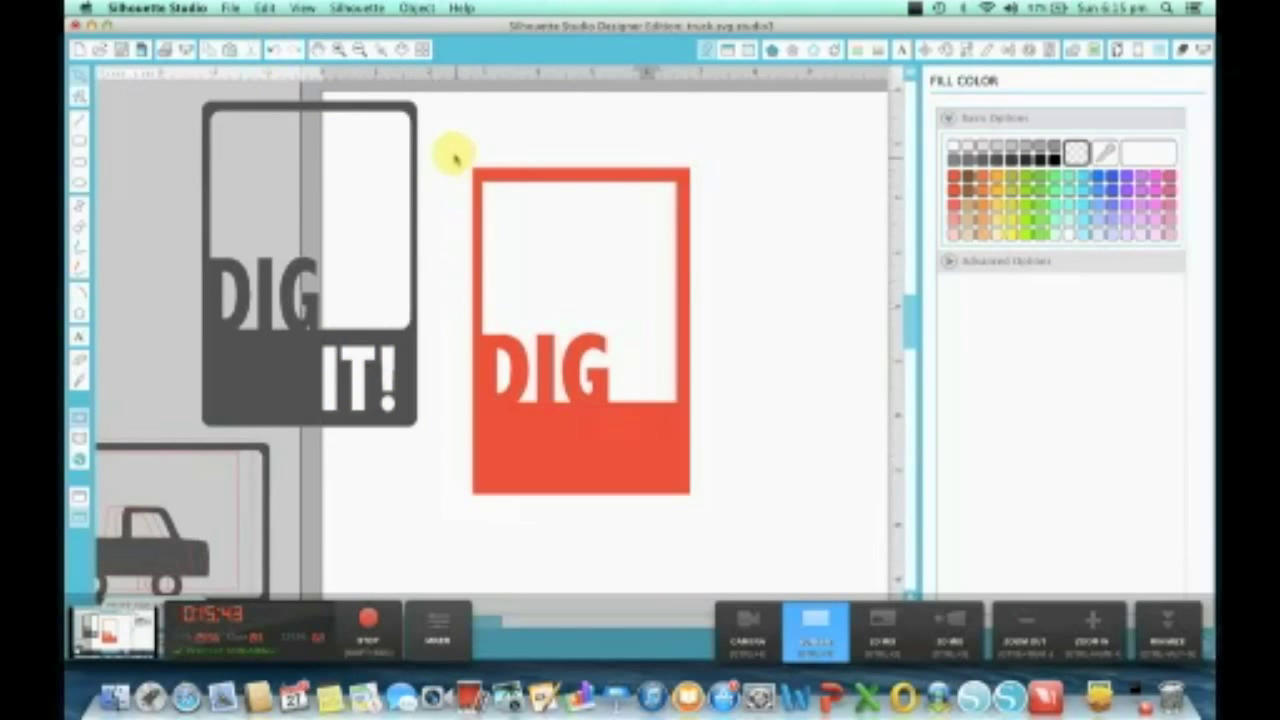
pyautogui.click(272, 49)
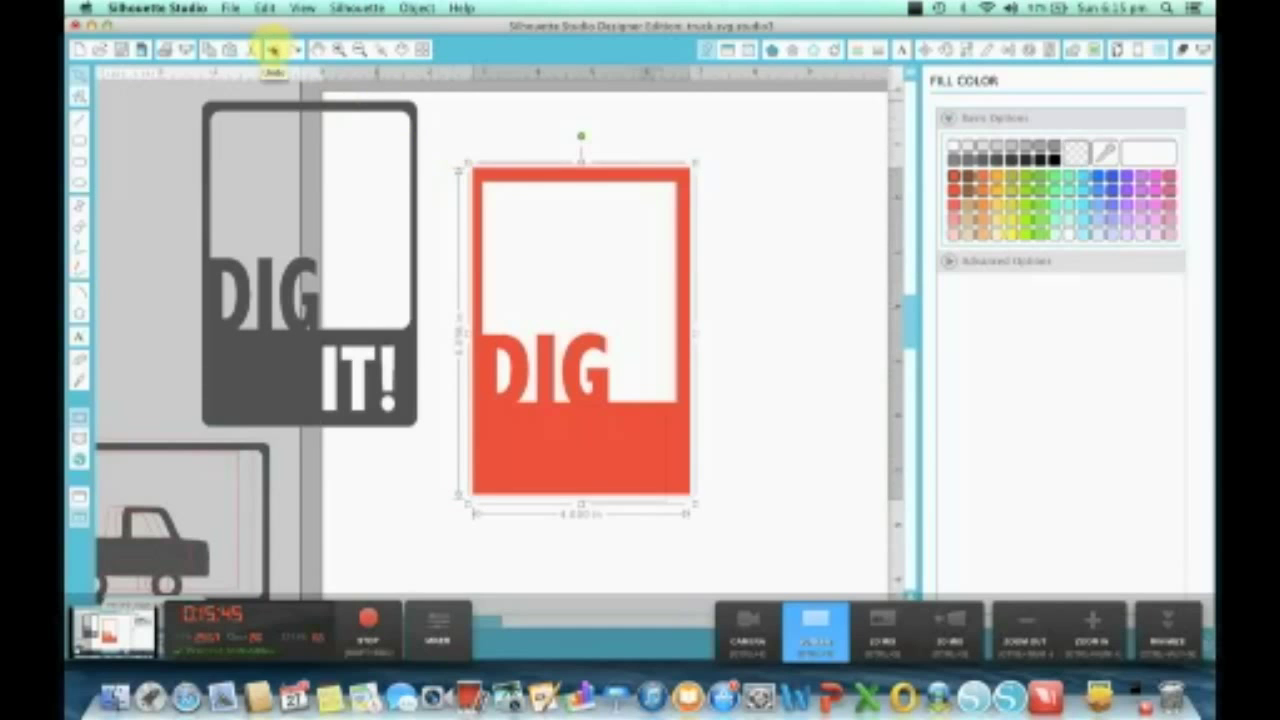
pyautogui.click(272, 49)
# Make the frame, DIG and IT! one compound path and fill it red-orange.
pyautogui.moveTo(438, 130); pyautogui.dragTo(782, 551)
pyautogui.rightClick(619, 338)
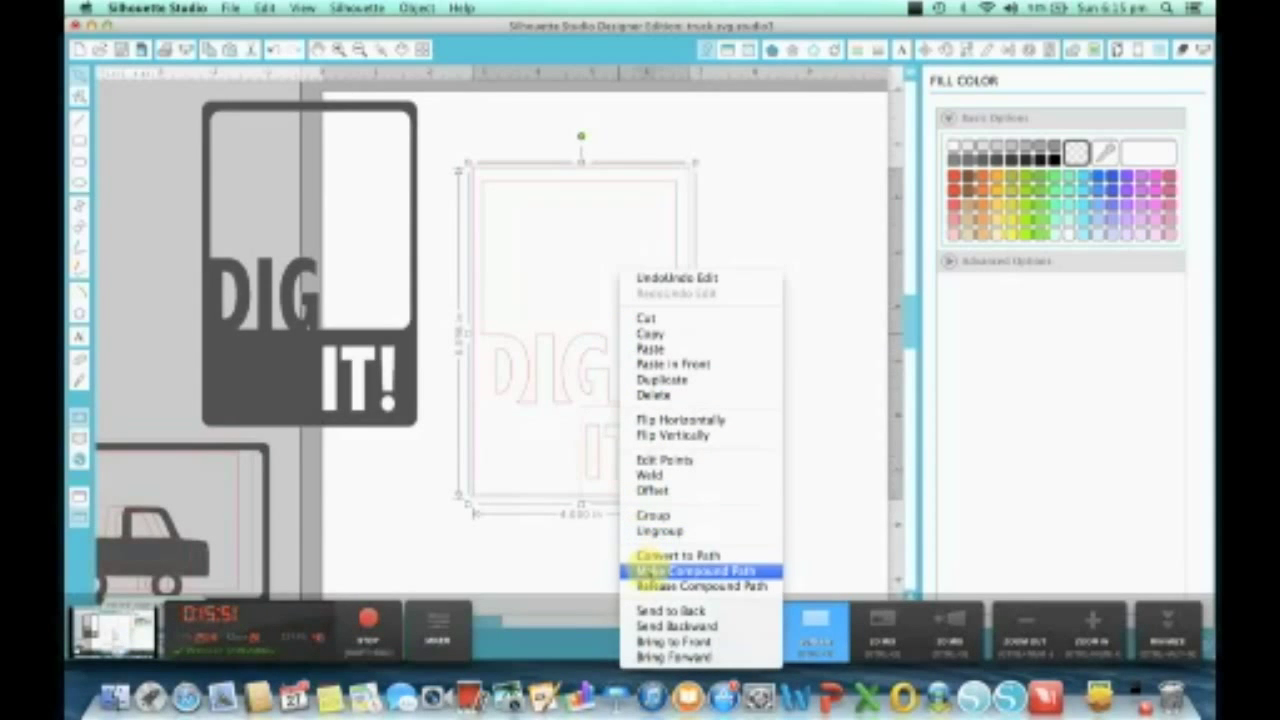
pyautogui.click(648, 570)
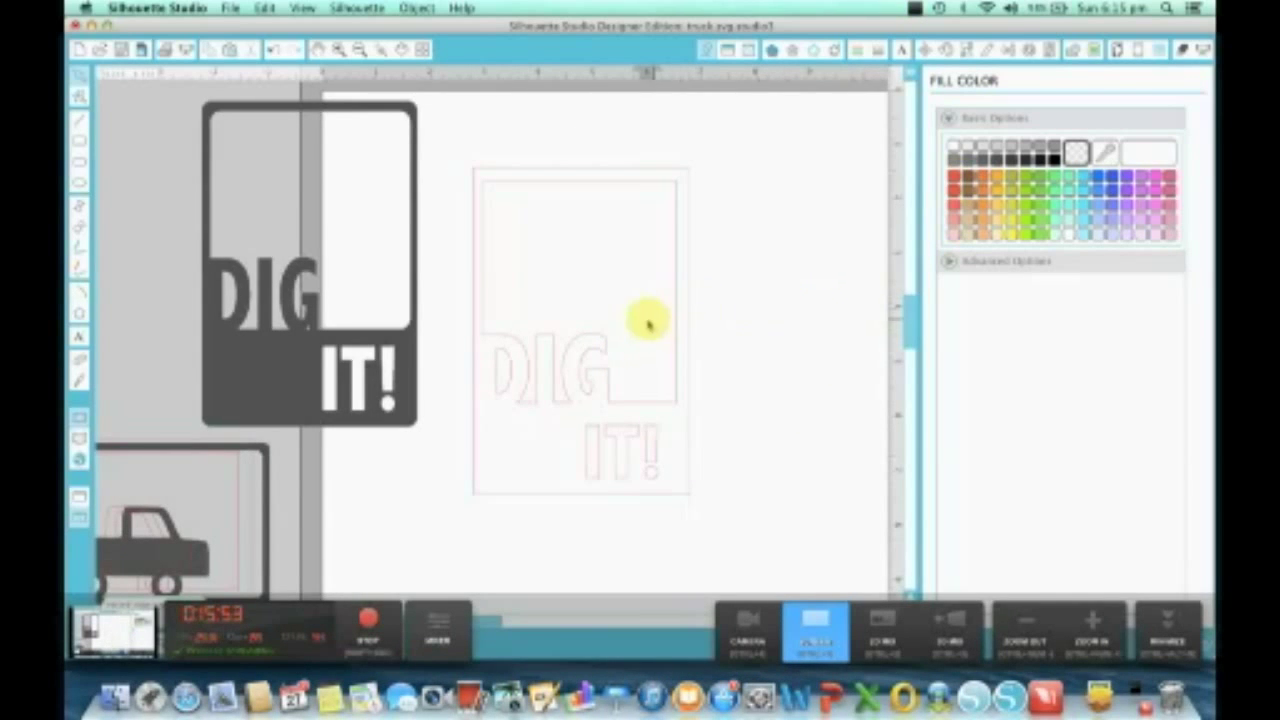
pyautogui.click(677, 314)
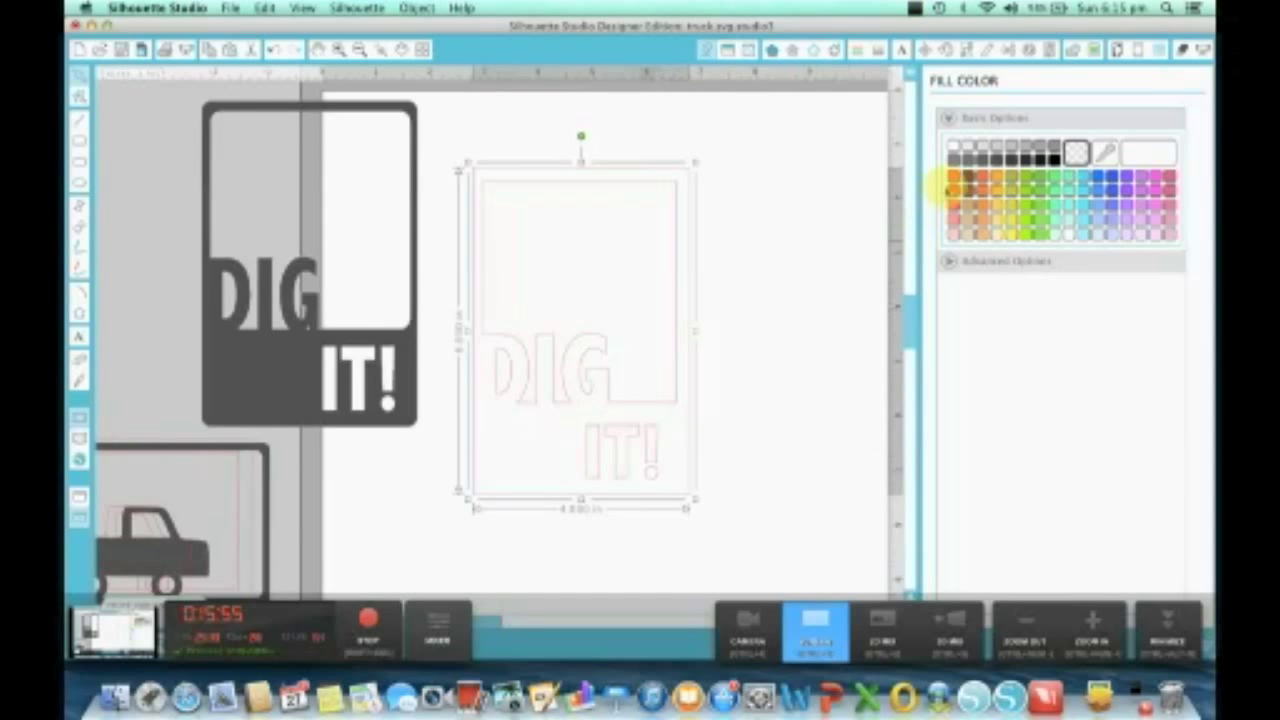
pyautogui.click(954, 178)
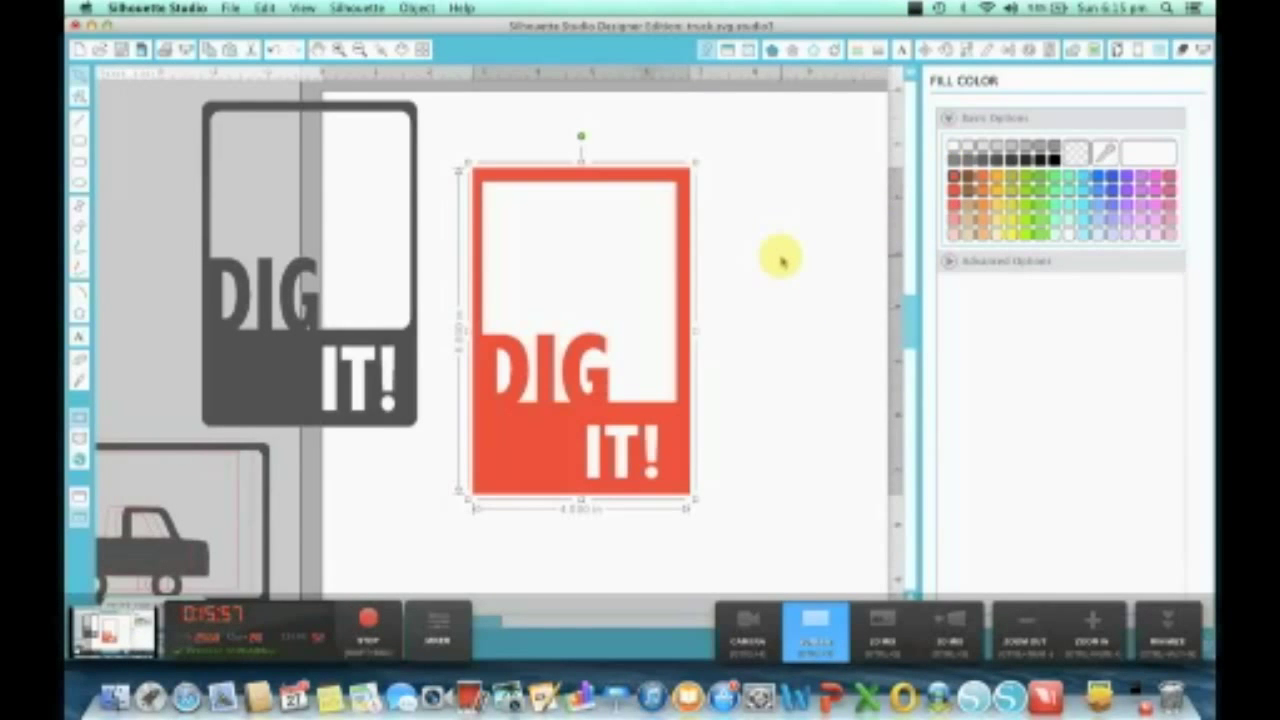